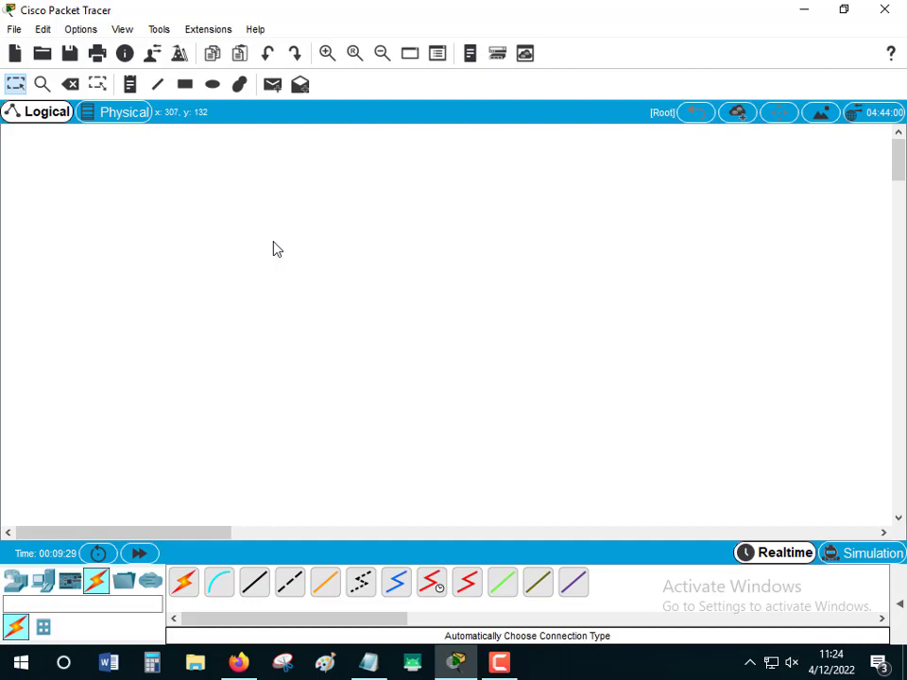
- Place a text note in the upper workspace with the lines "Proses ambil file = get" and "Proses unggah file = put"
left_click(130, 84)
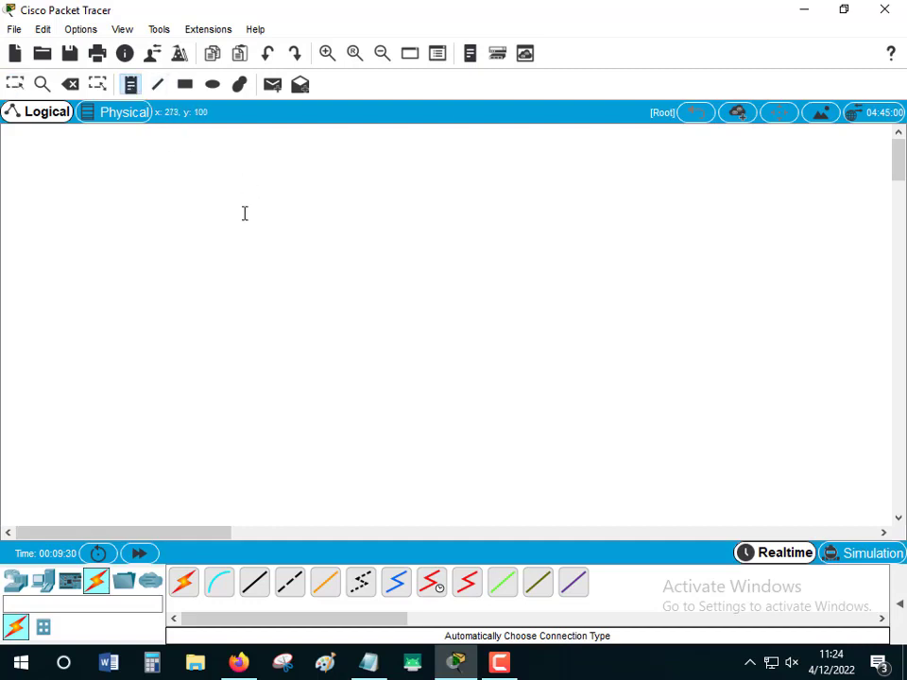
left_click(254, 202)
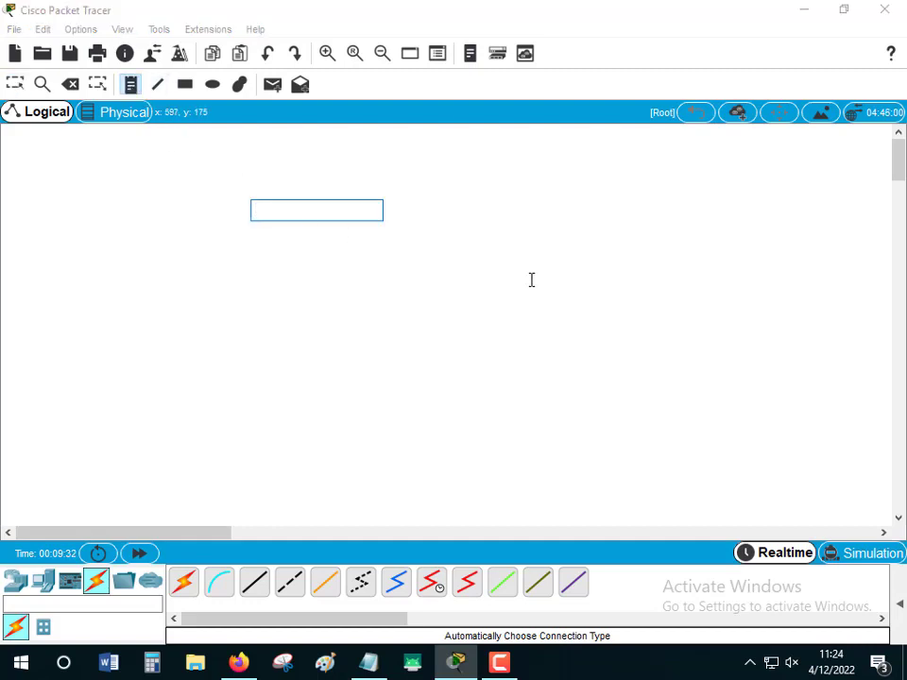
type("Proses A")
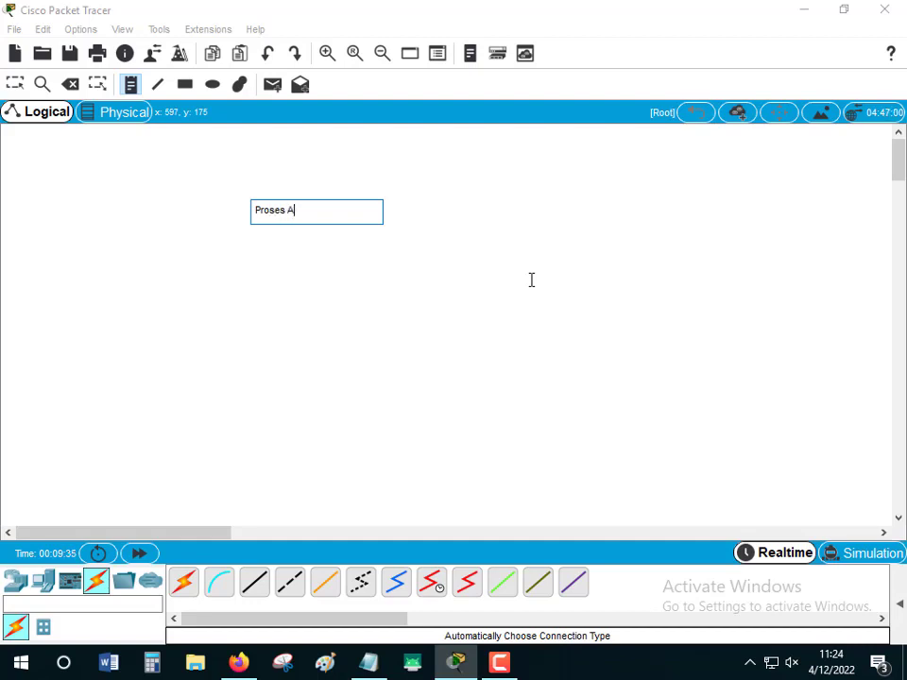
type("mbi")
key("BackSpace")
key("BackSpace")
key("BackSpace")
key("BackSpace")
type("ambil file = get")
key("Return")
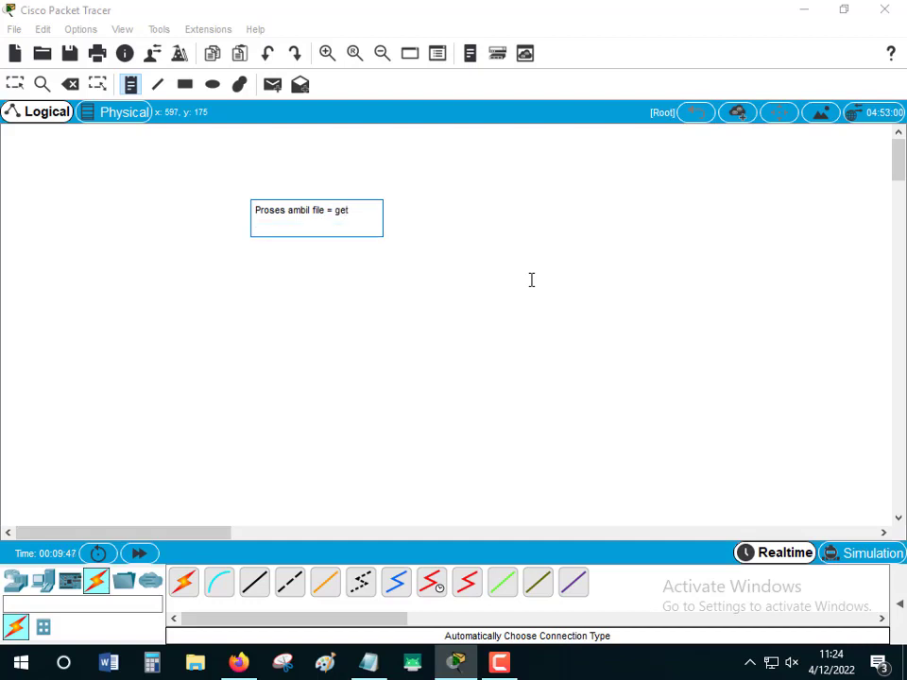
type("Proses unggah")
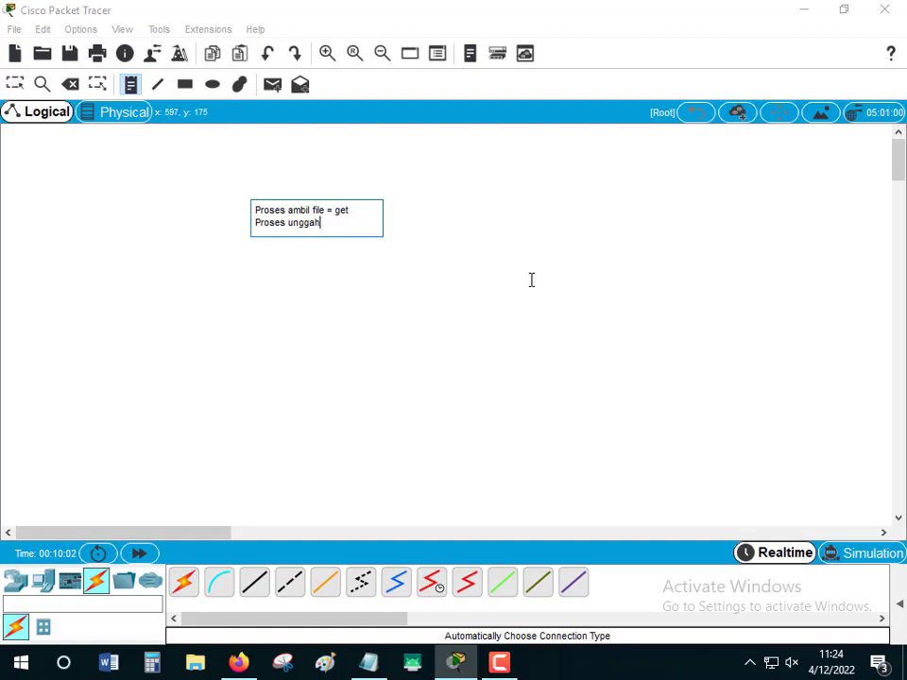
type("file = put")
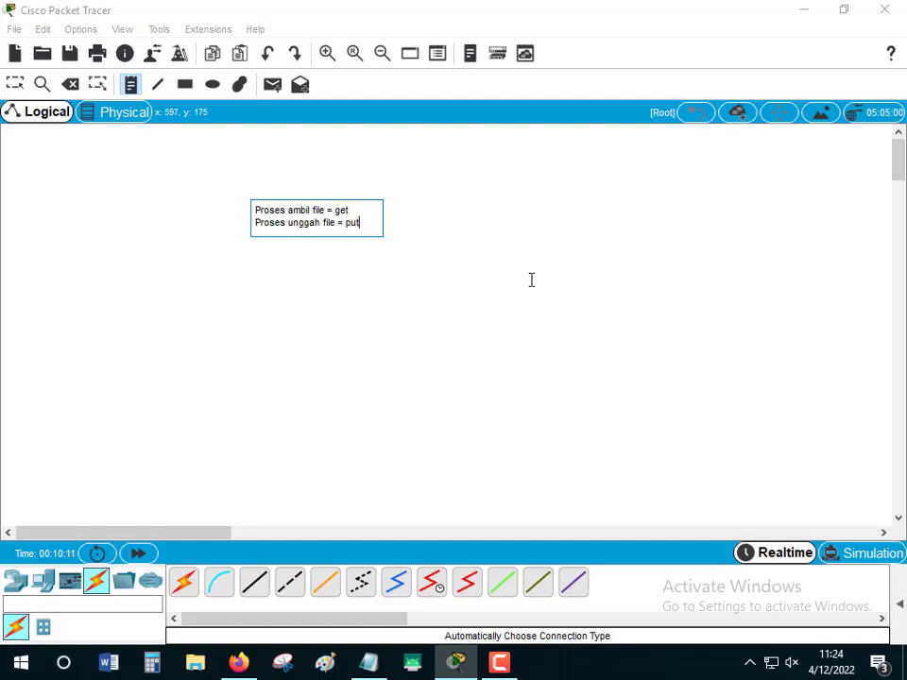
- Add "FTP = File Transport Protocol" as the note's first line and move the note up near the upper edge of the workspace
left_click(255, 210)
key("Return")
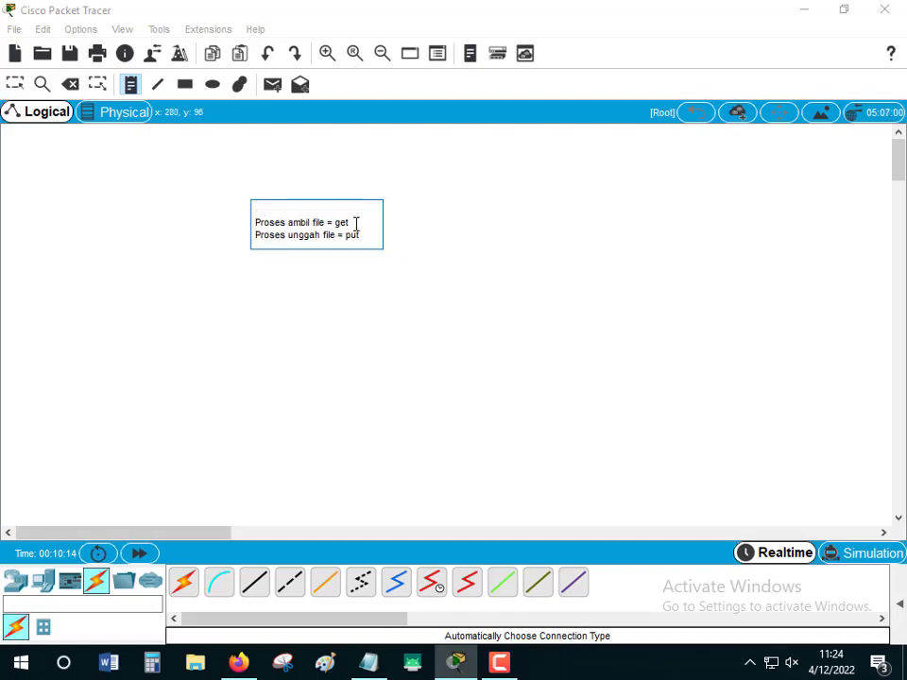
type("FTP = File Tra")
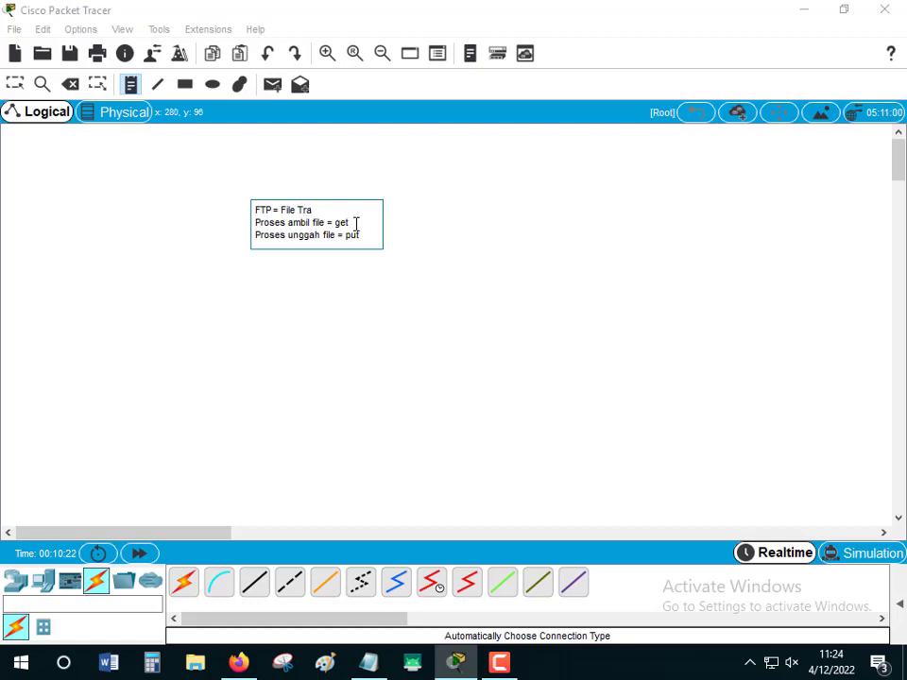
type("nsport Protocol")
key("Escape")
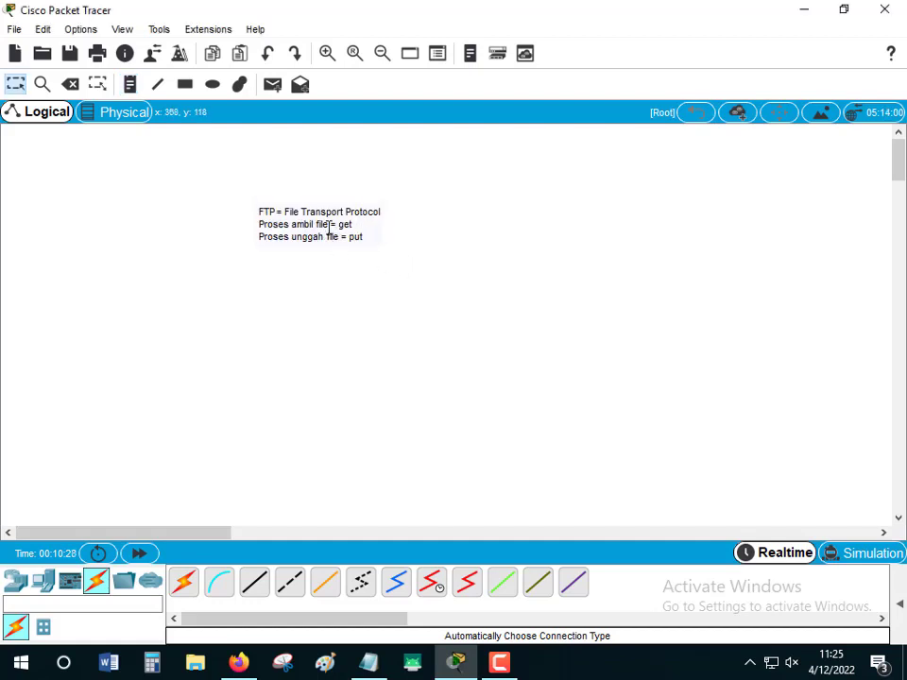
left_click_drag(329, 225, 381, 168)
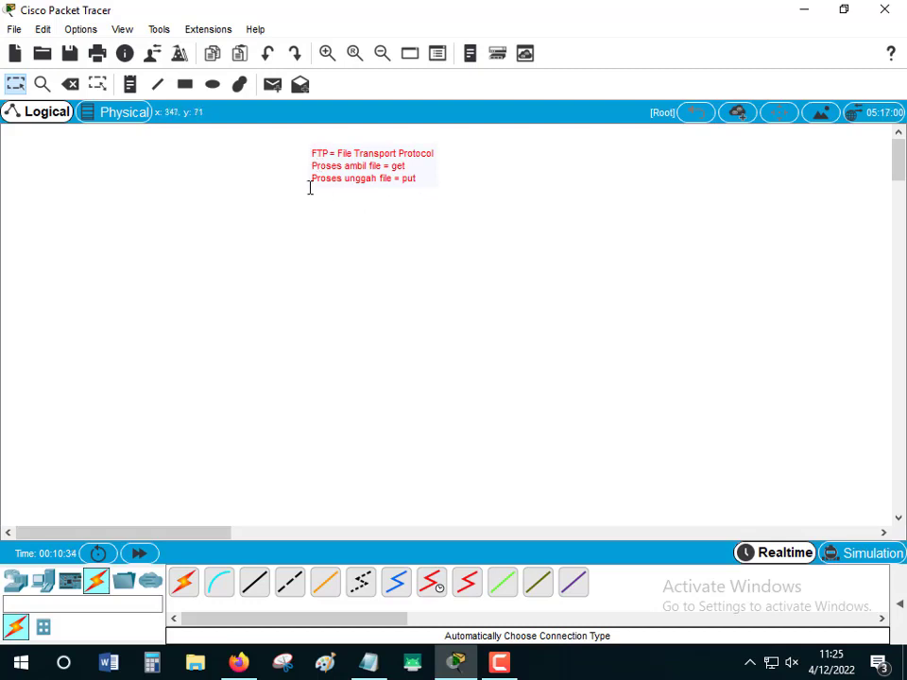
left_click_drag(349, 166, 356, 165)
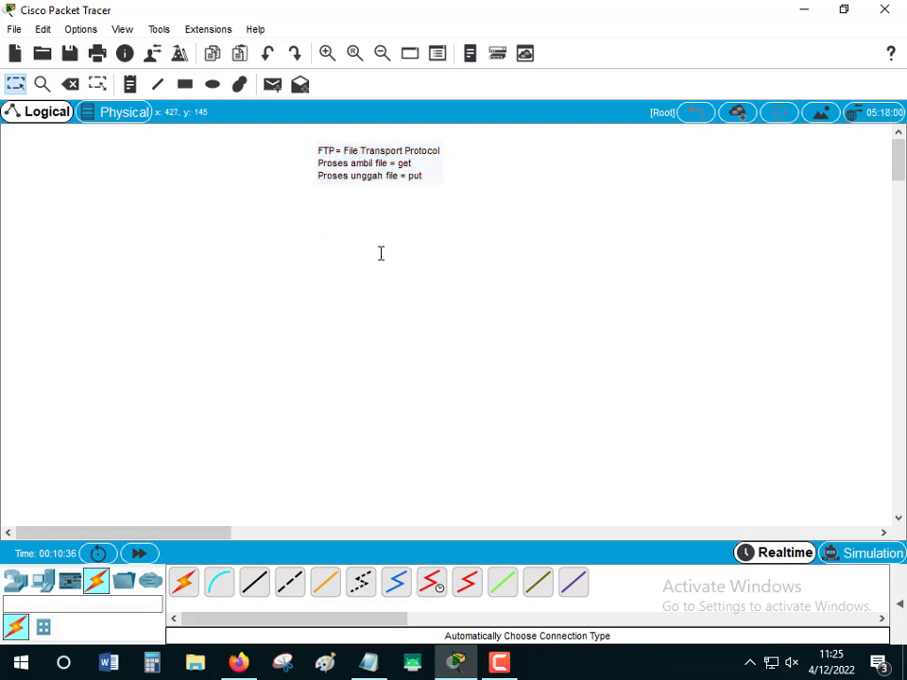
- Place a Server-PT below the note and a 2960 switch to the left of the server
left_click(42, 580)
left_click(252, 584)
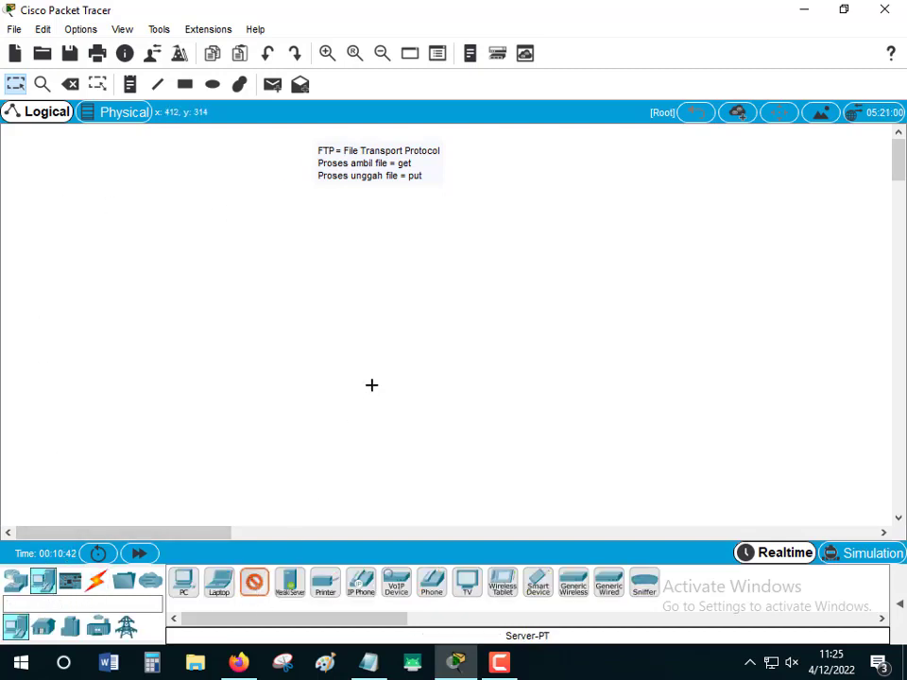
left_click(423, 261)
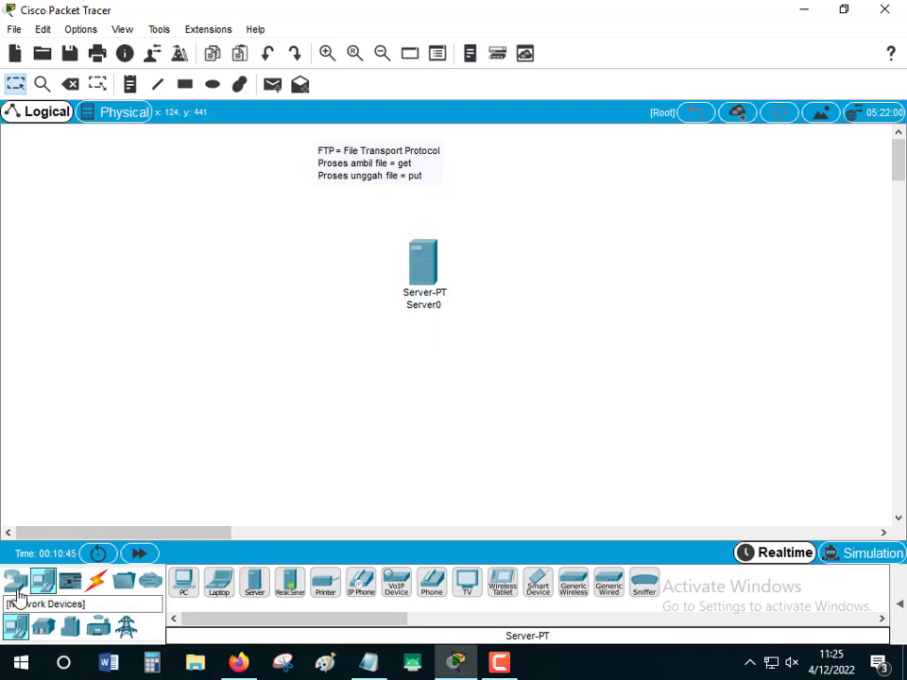
left_click(15, 580)
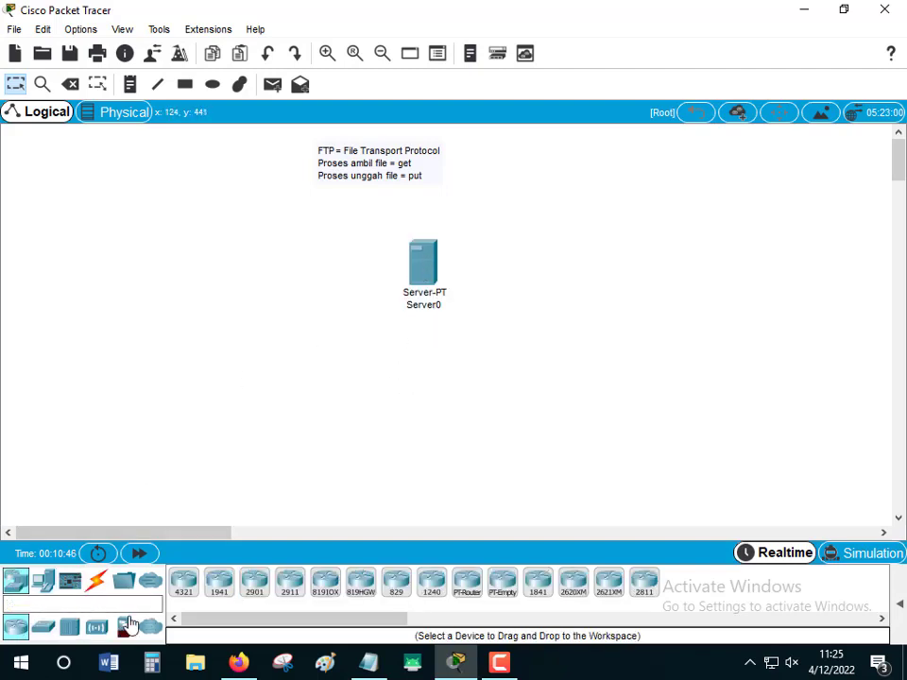
left_click(39, 628)
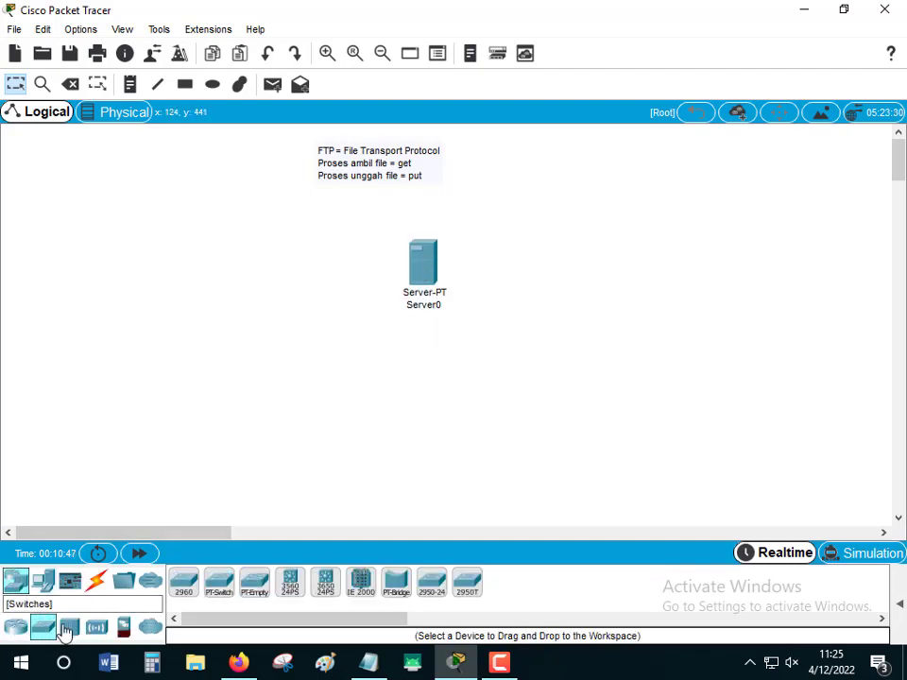
left_click(186, 591)
left_click(328, 295)
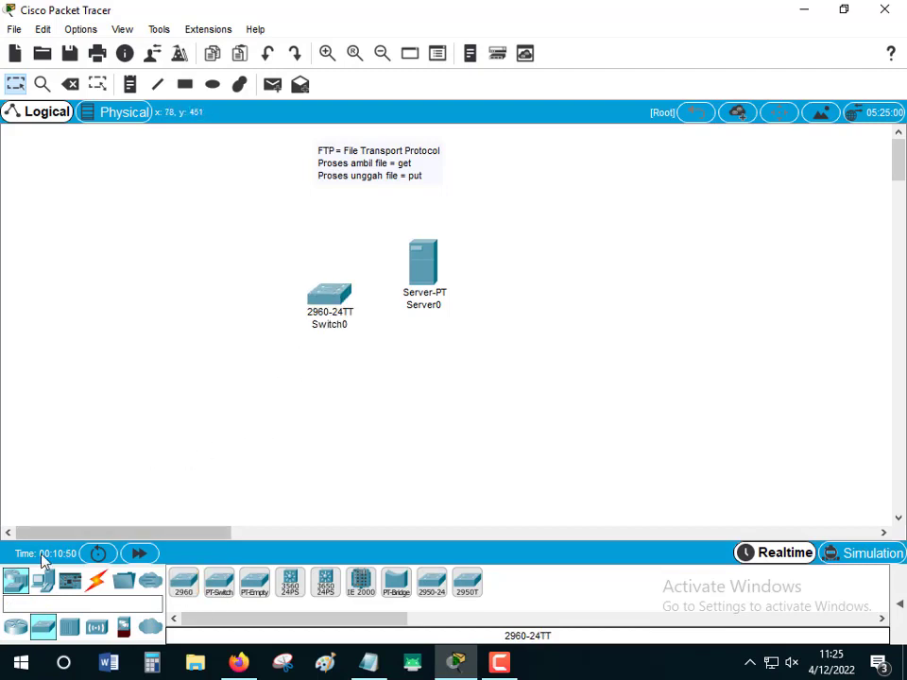
- Place two PC-PT end devices one above the other to the left of the switch
left_click(43, 581)
left_click(183, 581)
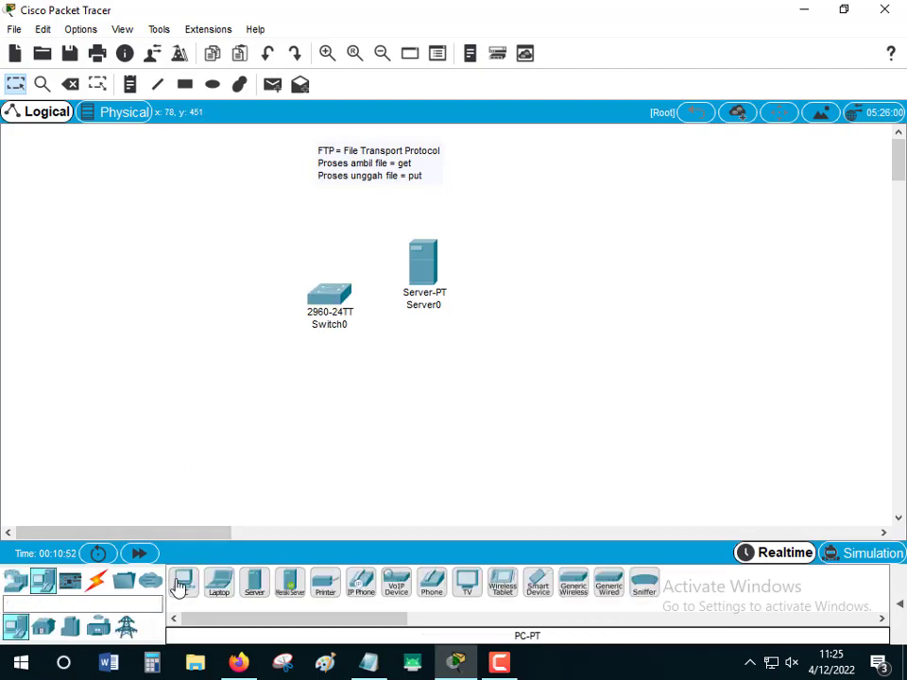
left_click(218, 249)
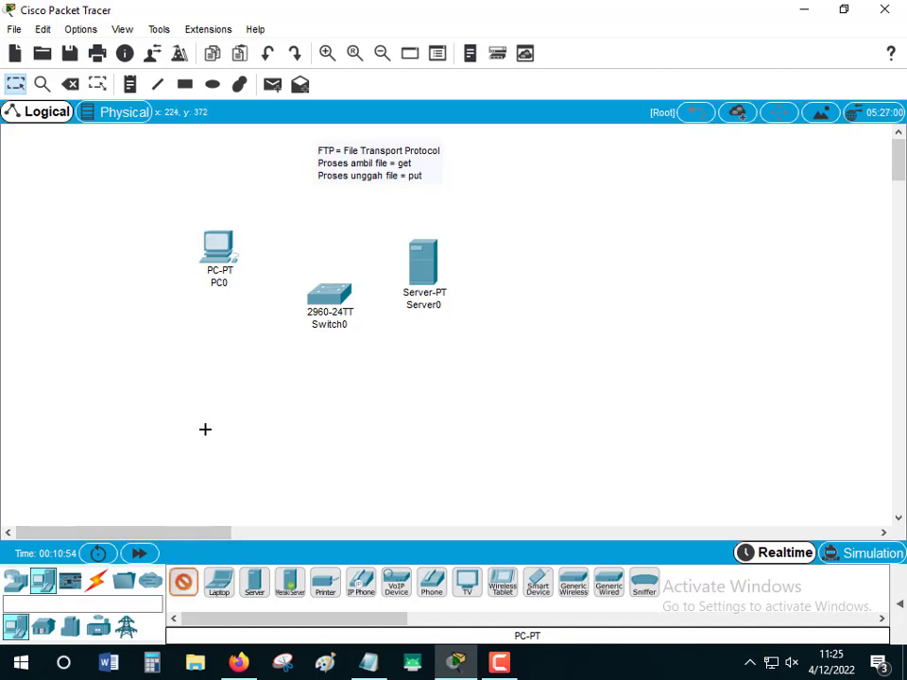
left_click(204, 372)
- Space out the topology by moving the server and switch to the right and aligning PC1 beneath PC0
left_click_drag(423, 265, 470, 283)
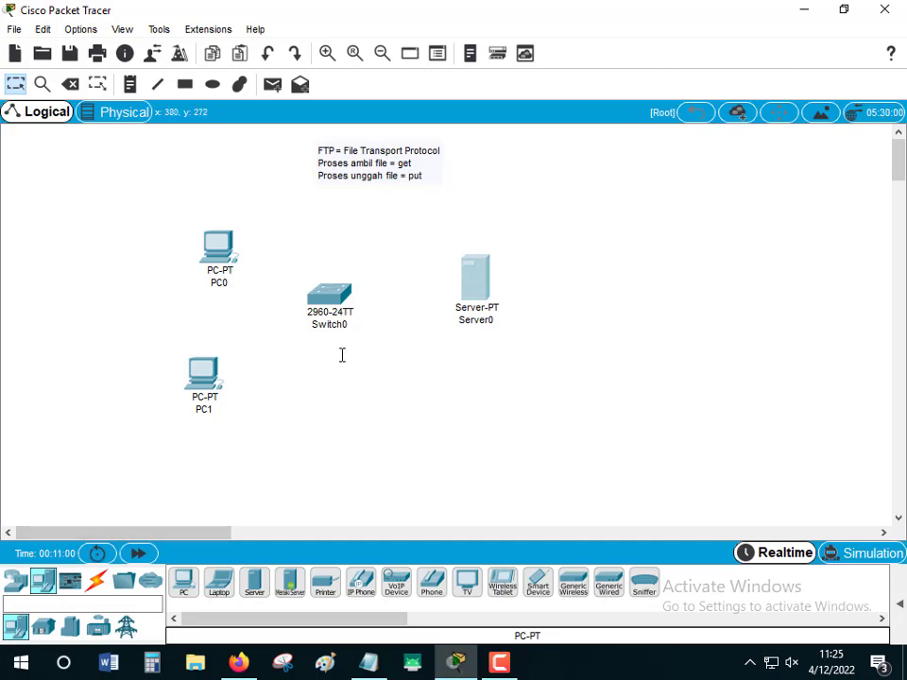
left_click_drag(331, 295, 341, 297)
left_click_drag(468, 287, 477, 297)
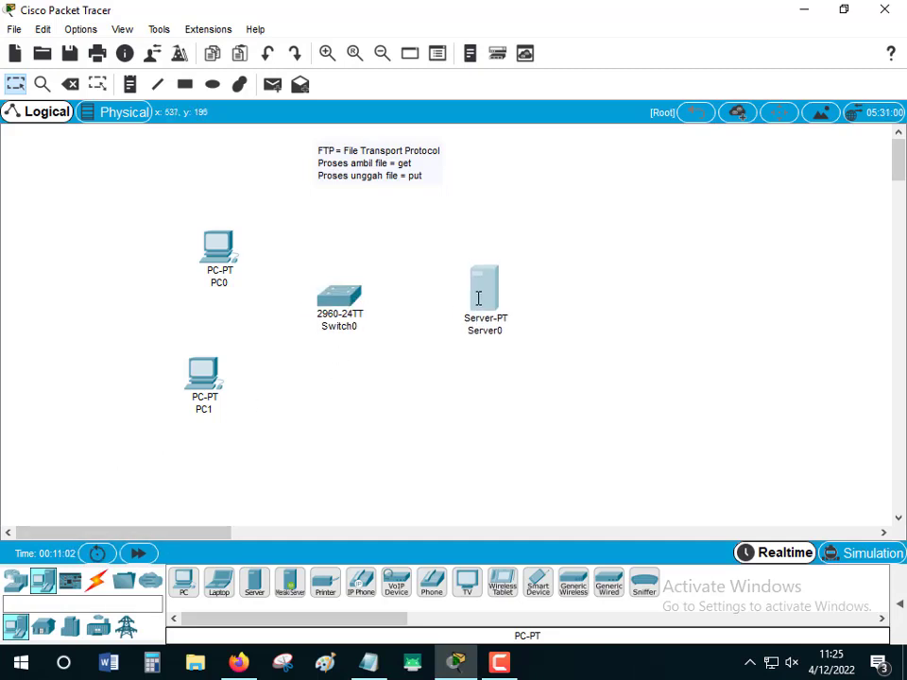
left_click_drag(205, 377, 217, 371)
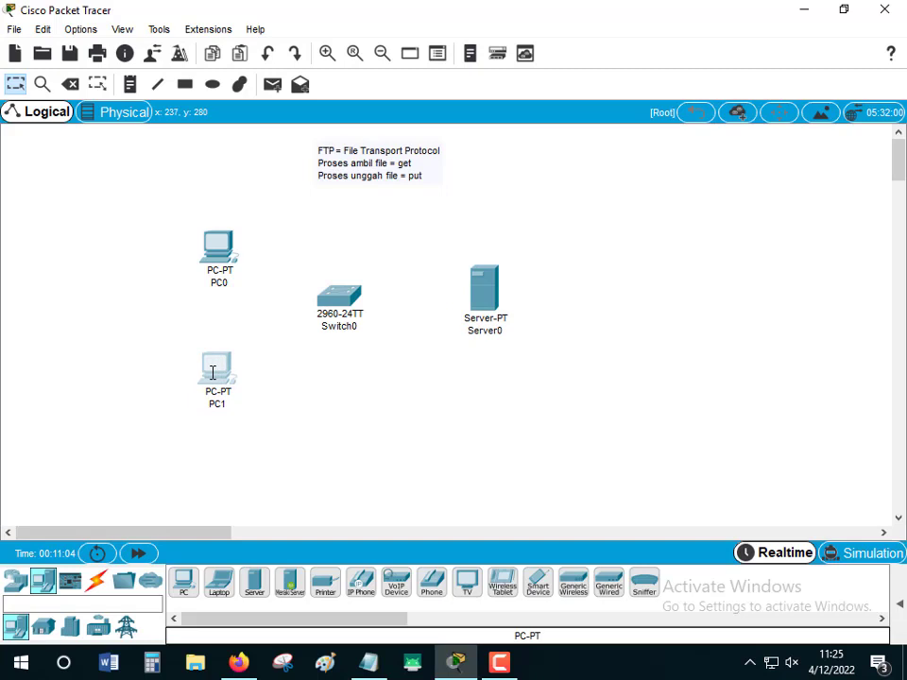
- Rename PC0 to PC2 and swap the two PCs' positions so PC1 sits above PC2
left_click(227, 283)
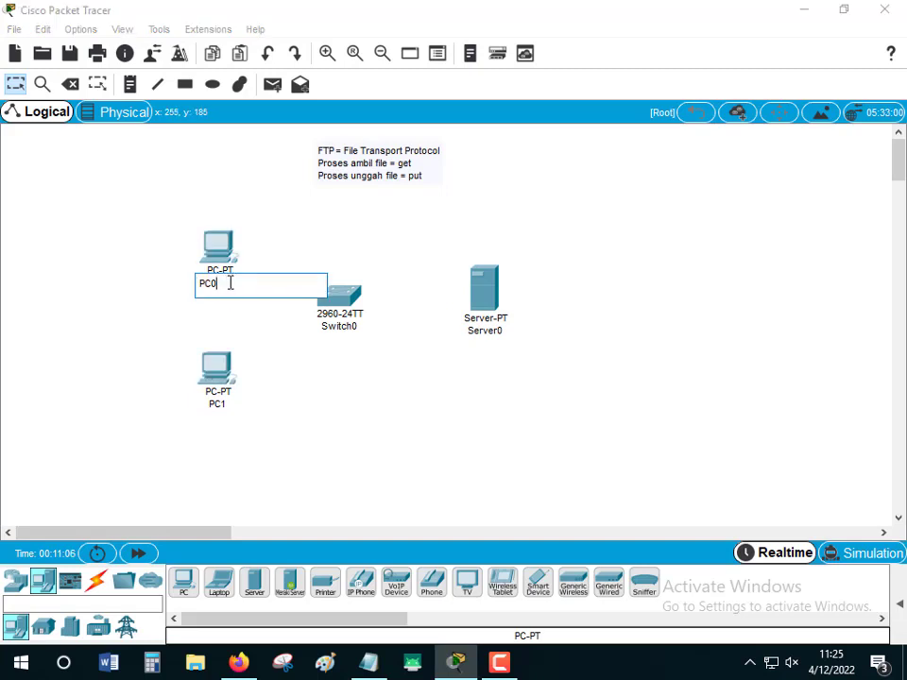
key("BackSpace")
type("2")
left_click(284, 385)
left_click_drag(223, 274, 247, 438)
left_click_drag(216, 368, 226, 252)
left_click_drag(243, 420, 225, 371)
- Rename the switch to Switch1 and the server to Server1
left_click(347, 326)
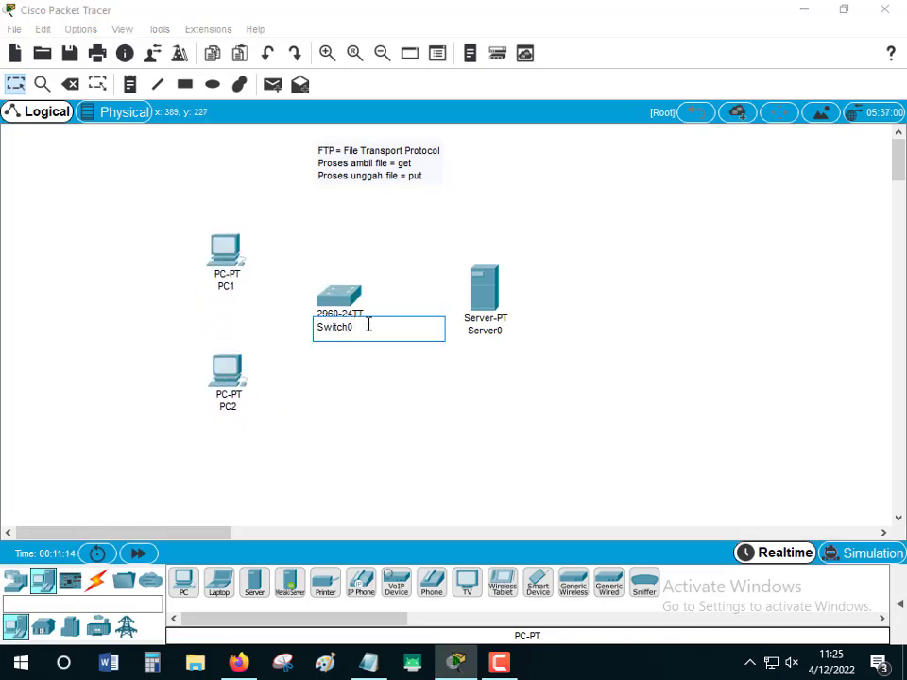
key("BackSpace")
type("1")
left_click(484, 331)
key("BackSpace")
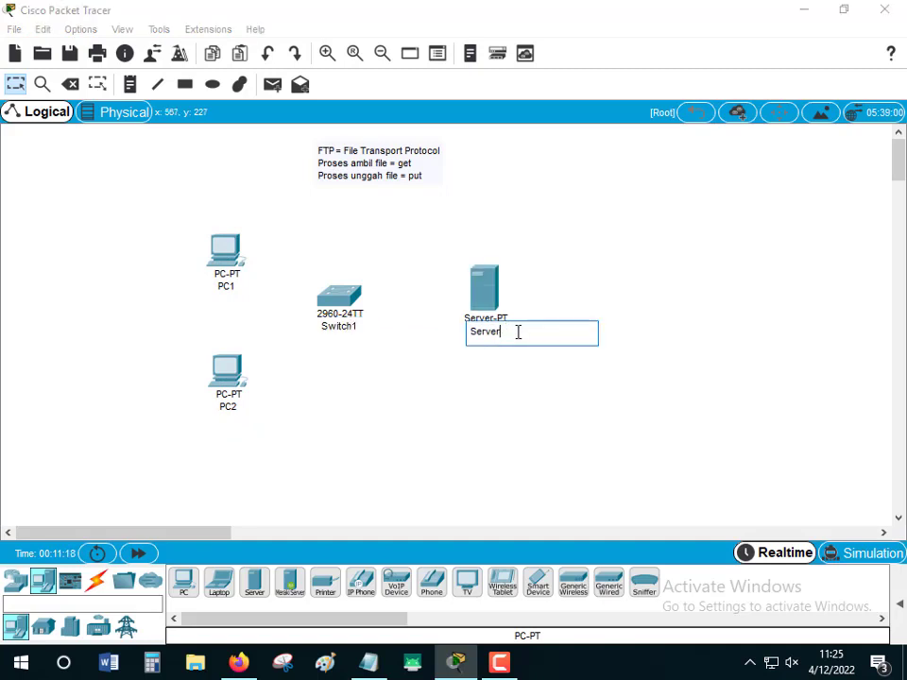
type("1")
left_click(518, 360)
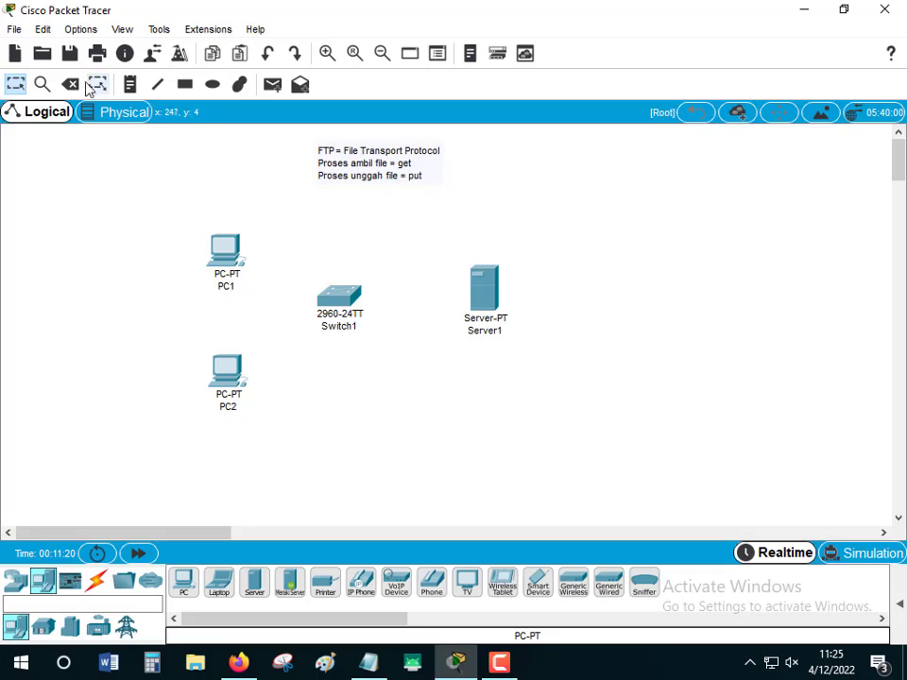
- Add a note listing FTP, DHCP and DNS on separate lines and position it directly beneath Server1
left_click(132, 85)
left_click(467, 355)
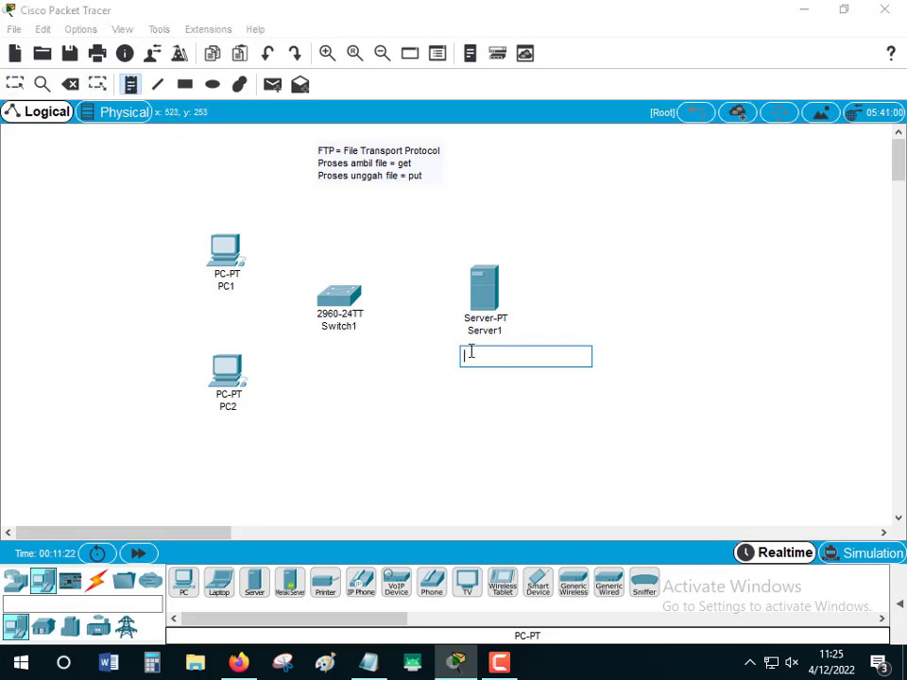
type("FTP")
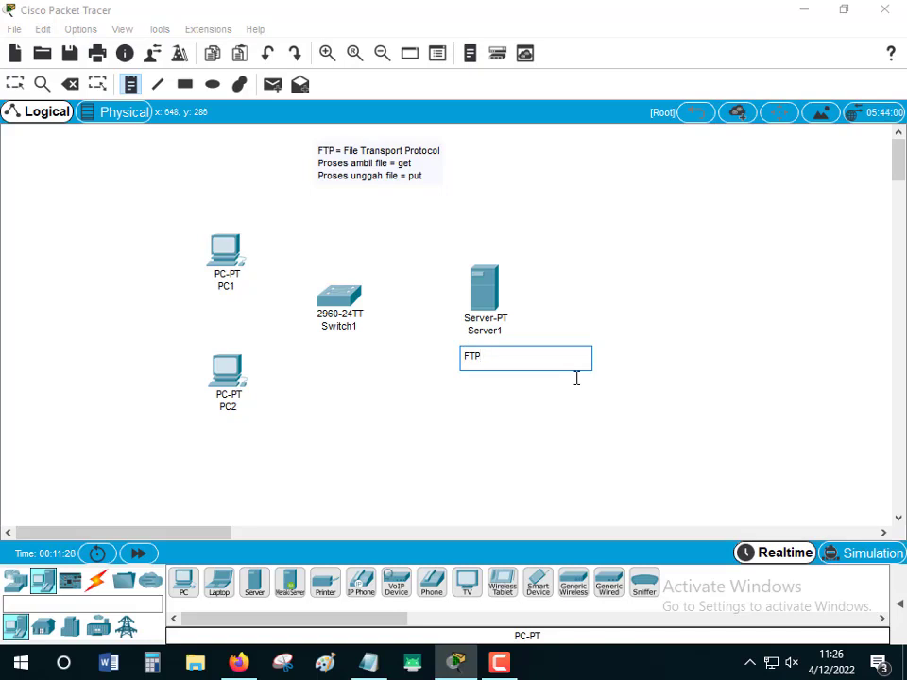
key("Return")
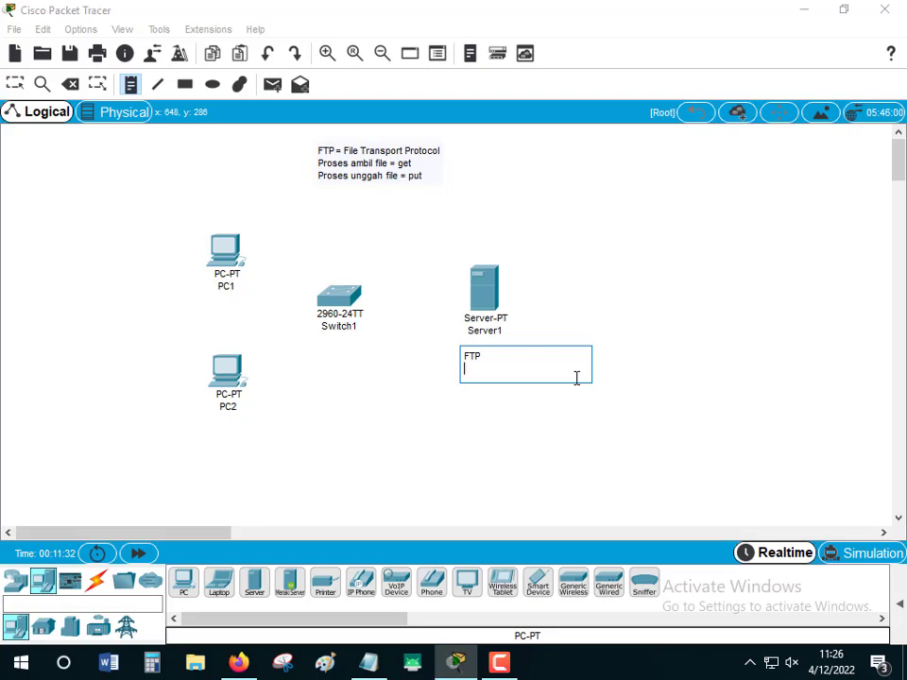
type("DHCP")
key("Return")
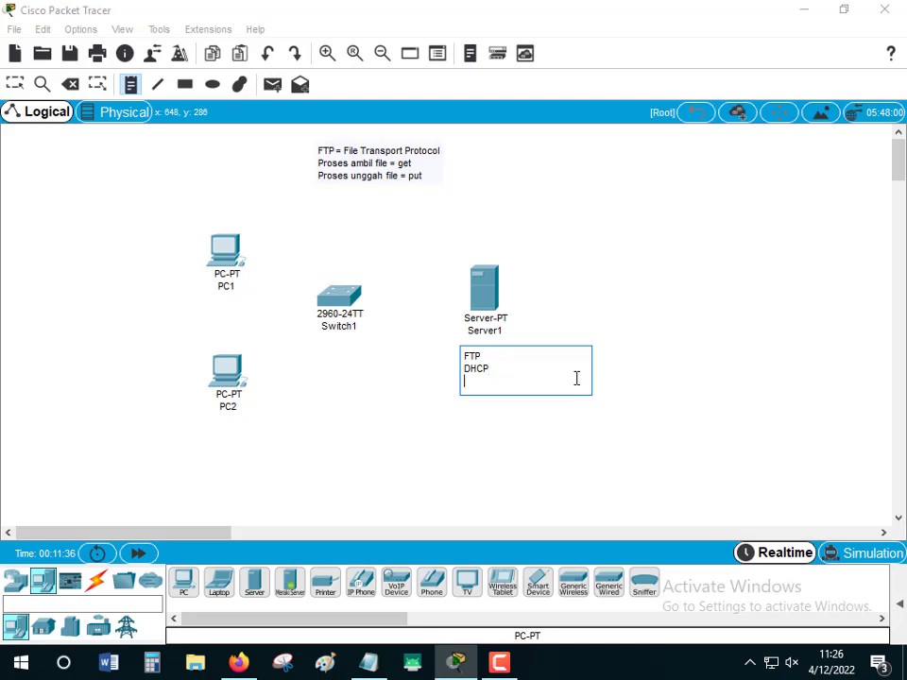
type("DNS")
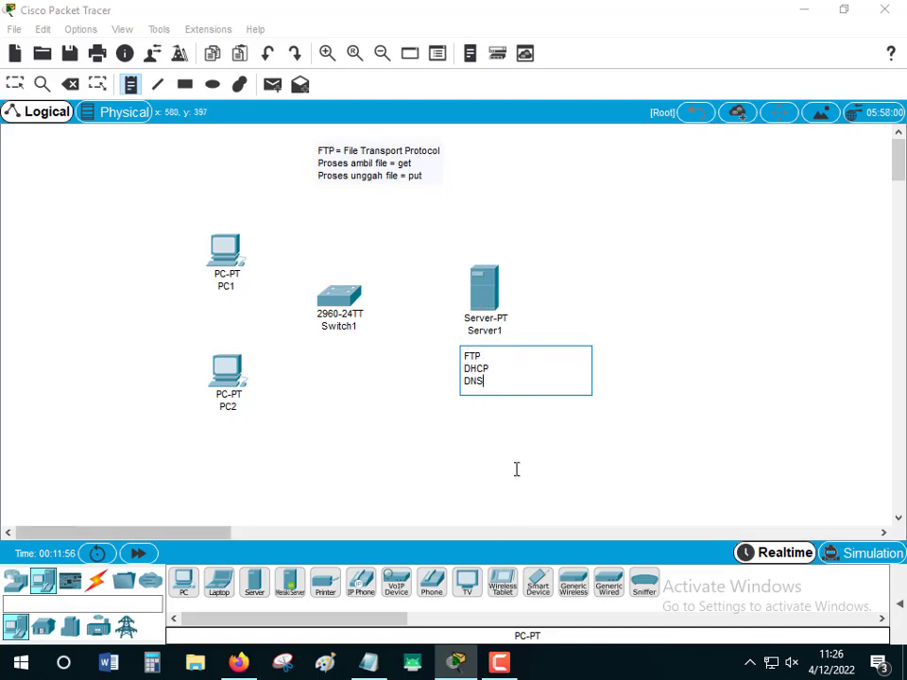
key("Escape")
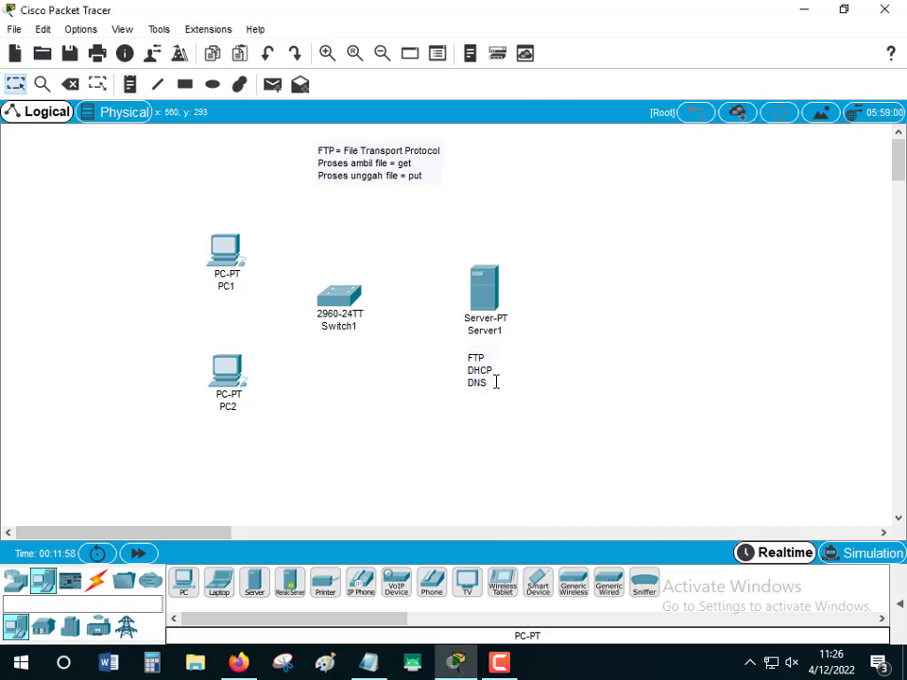
left_click(485, 366)
left_click(496, 412)
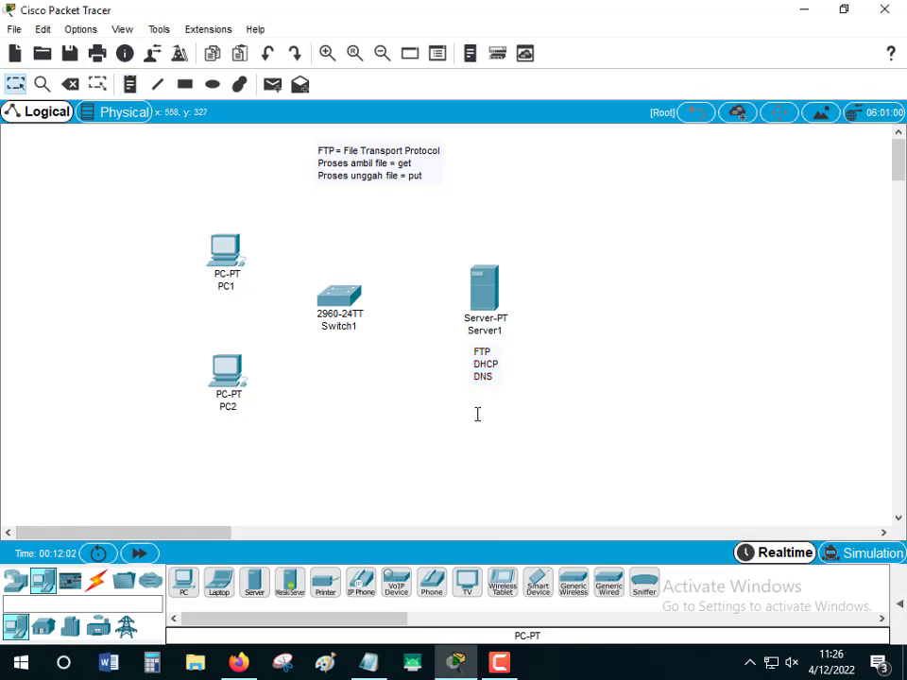
- Add a note reading "NA: 192.168.0.0 /24", place it above Switch1 and nudge the switch slightly down
left_click(130, 84)
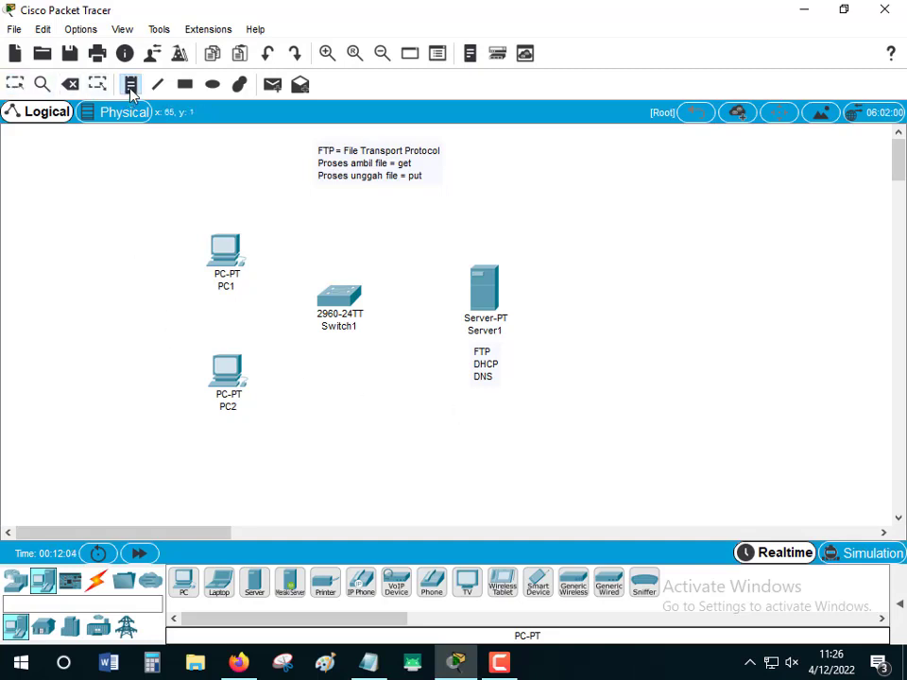
left_click(347, 232)
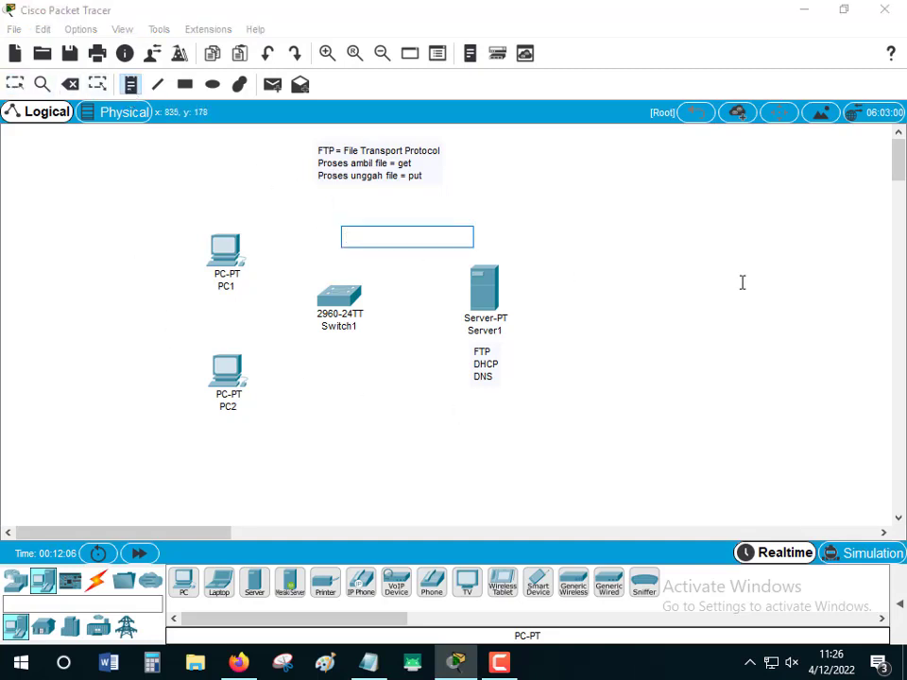
type("A")
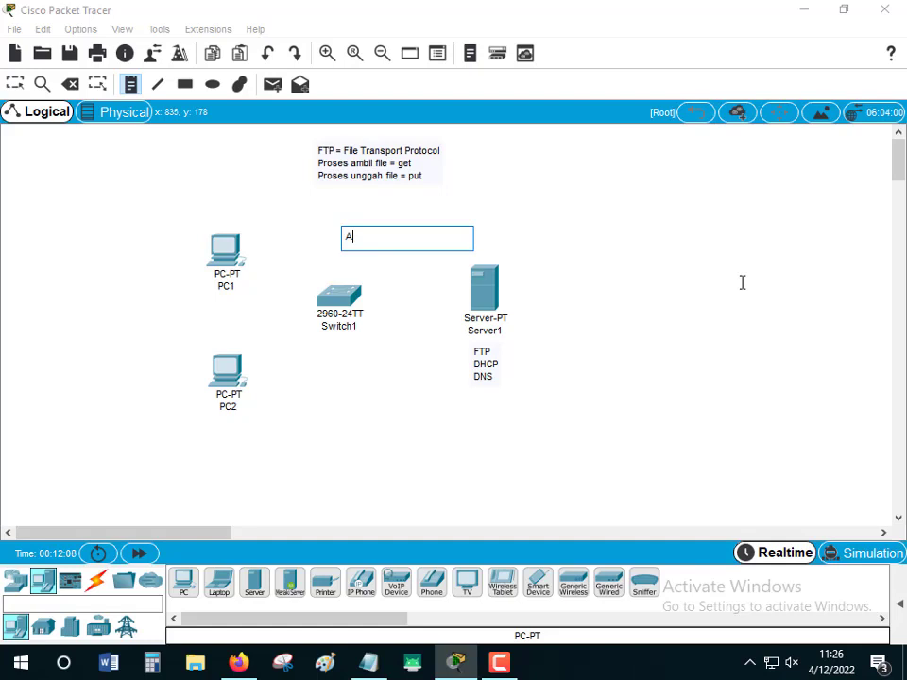
type("92.a")
key("BackSpace")
key("BackSpace")
key("BackSpace")
key("BackSpace")
key("BackSpace")
type("NA: 192.168.01.")
key("BackSpace")
key("BackSpace")
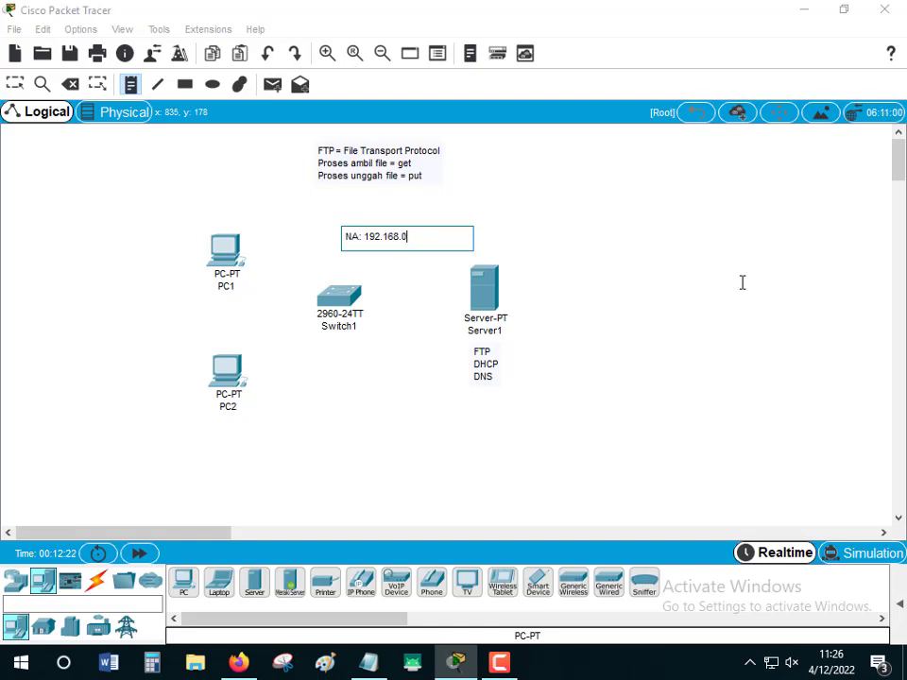
type(".0 /24")
left_click(604, 260)
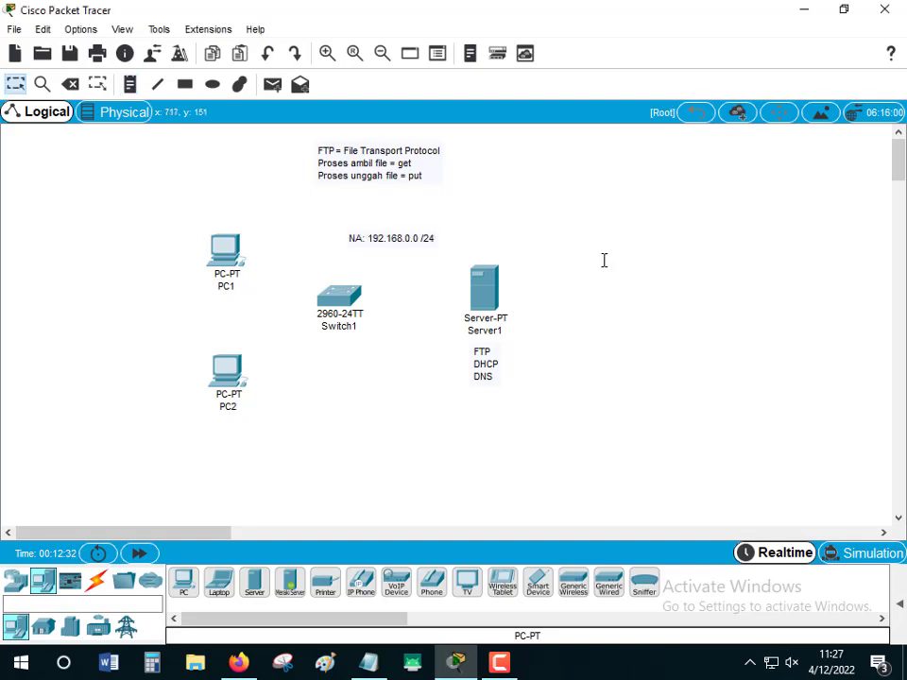
left_click_drag(396, 231, 374, 215)
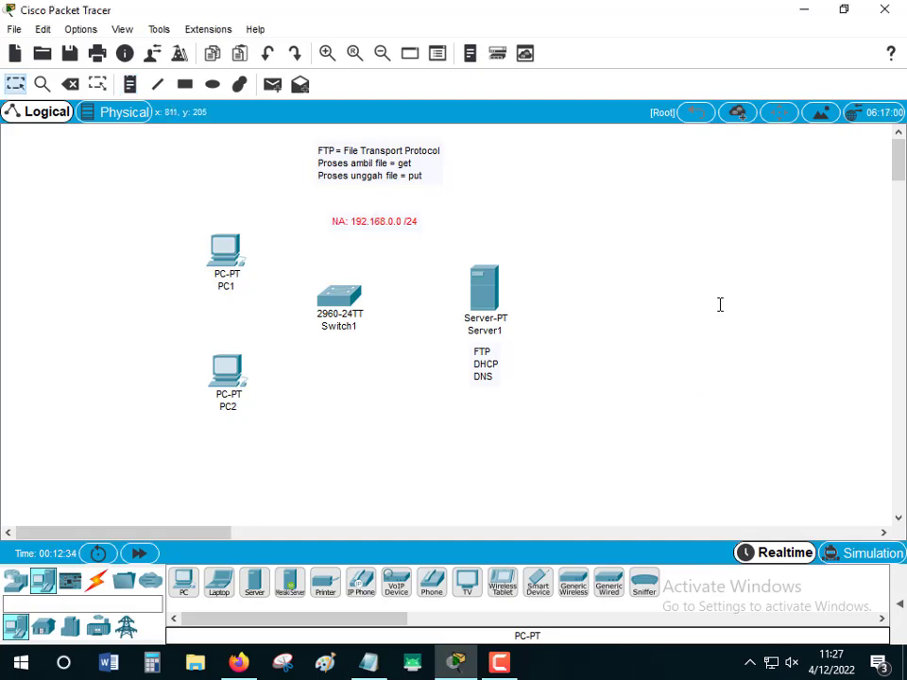
left_click_drag(340, 300, 342, 304)
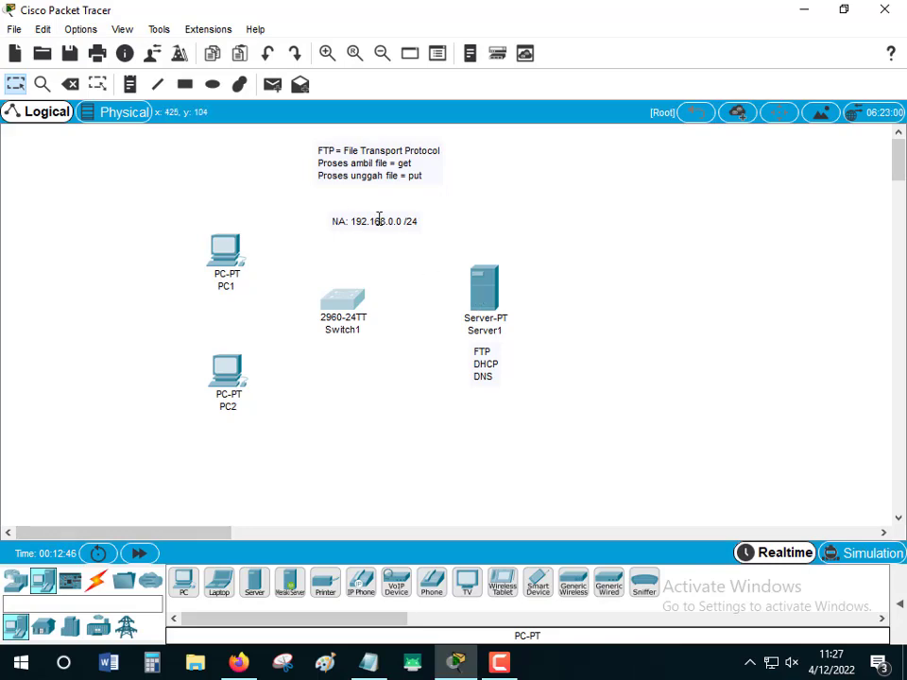
- Give Server1's FastEthernet0 interface the static IP address 192.168.0.1 with subnet mask 255.255.255.0
left_click(480, 276)
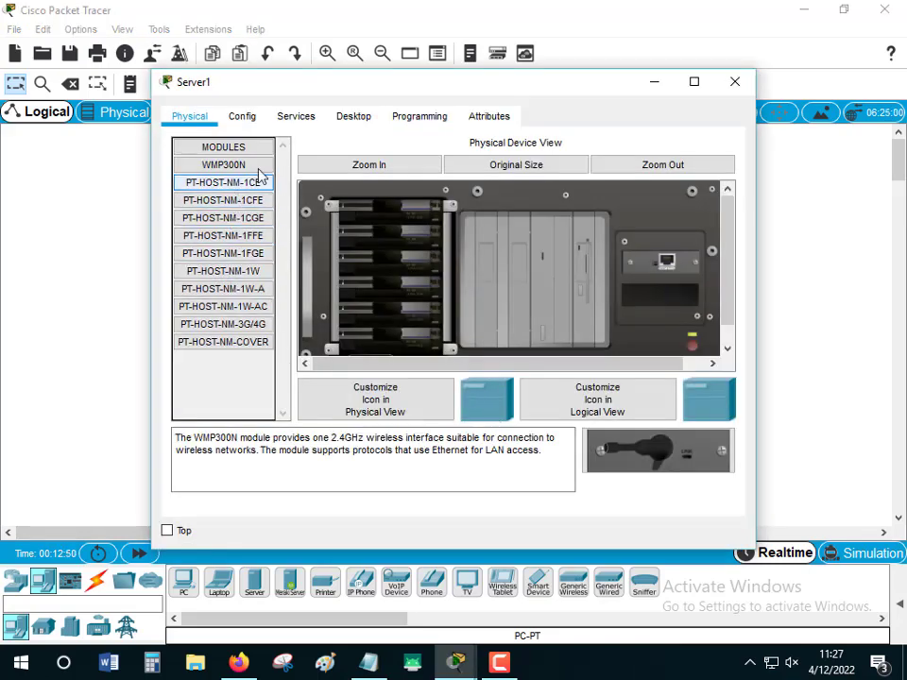
left_click_drag(427, 83, 494, 75)
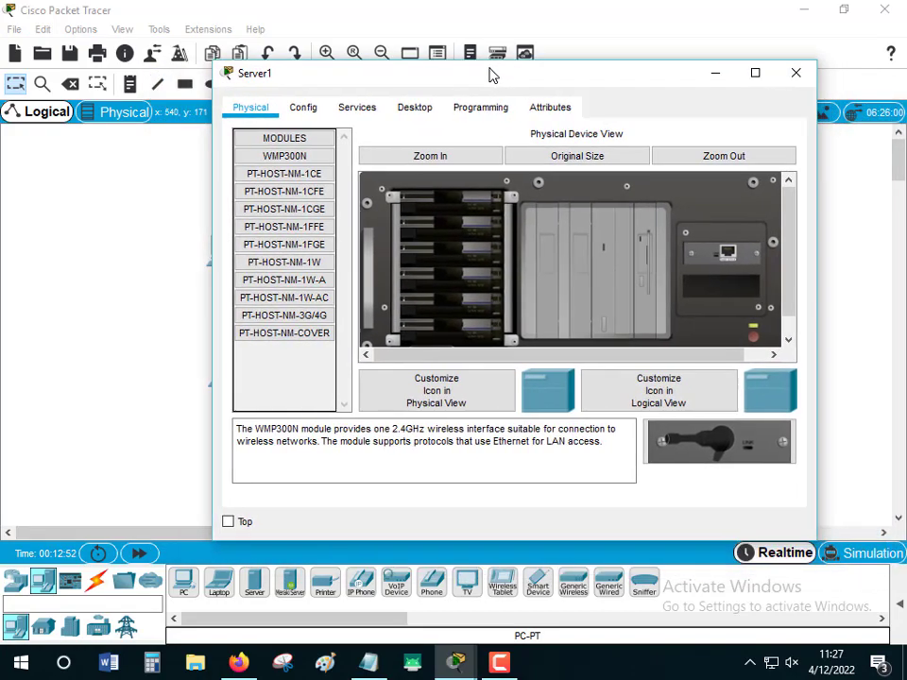
left_click(305, 109)
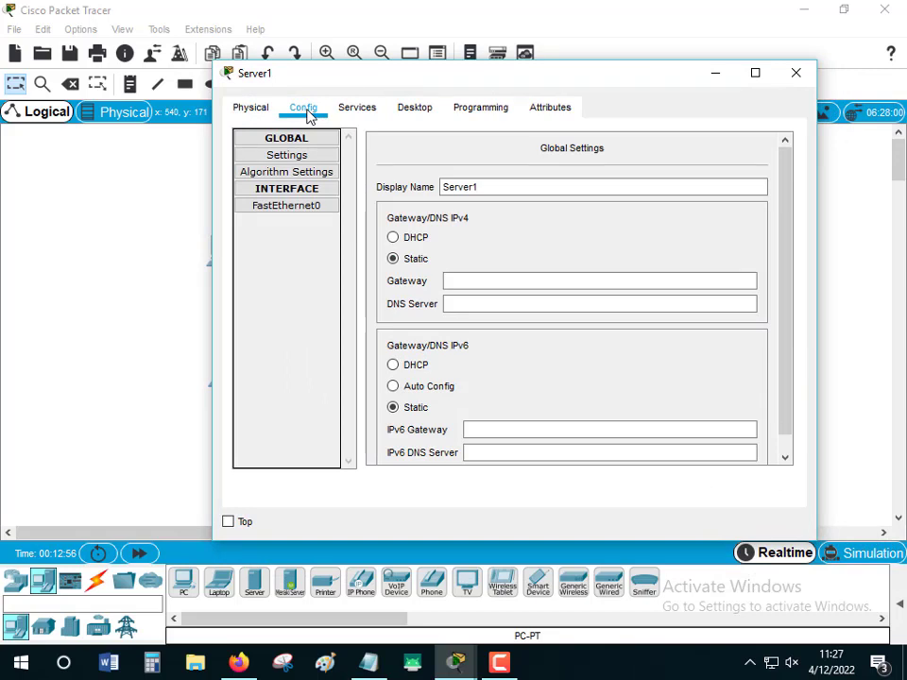
left_click(292, 207)
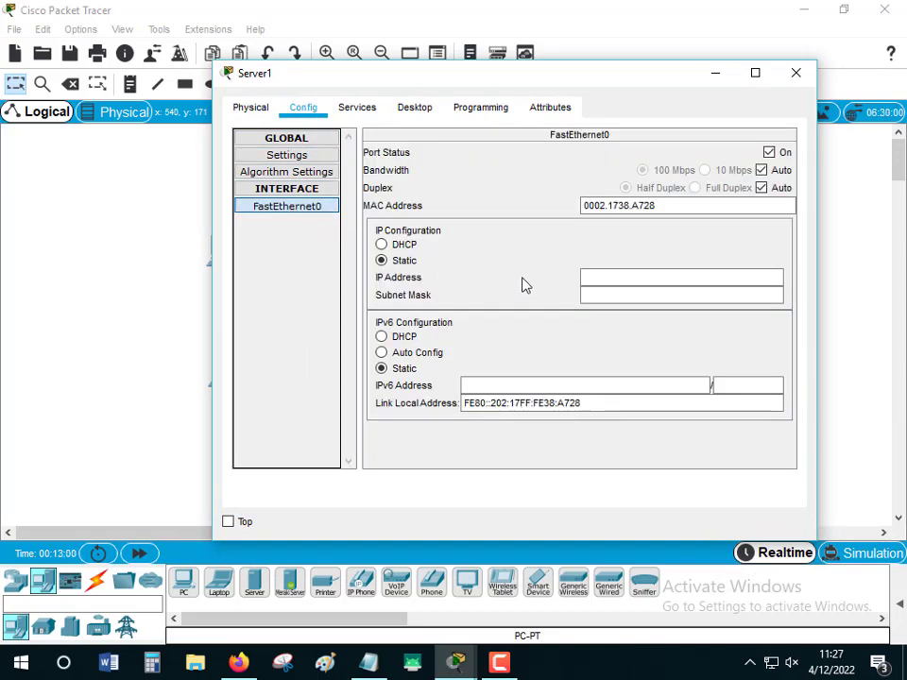
left_click(591, 279)
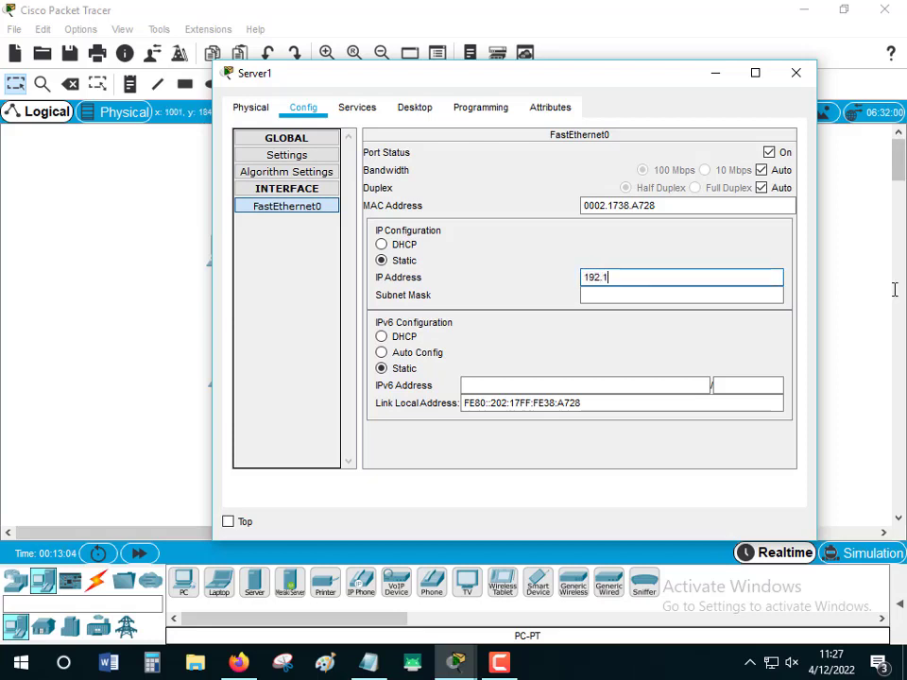
type("192.168.0.1")
left_click(673, 295)
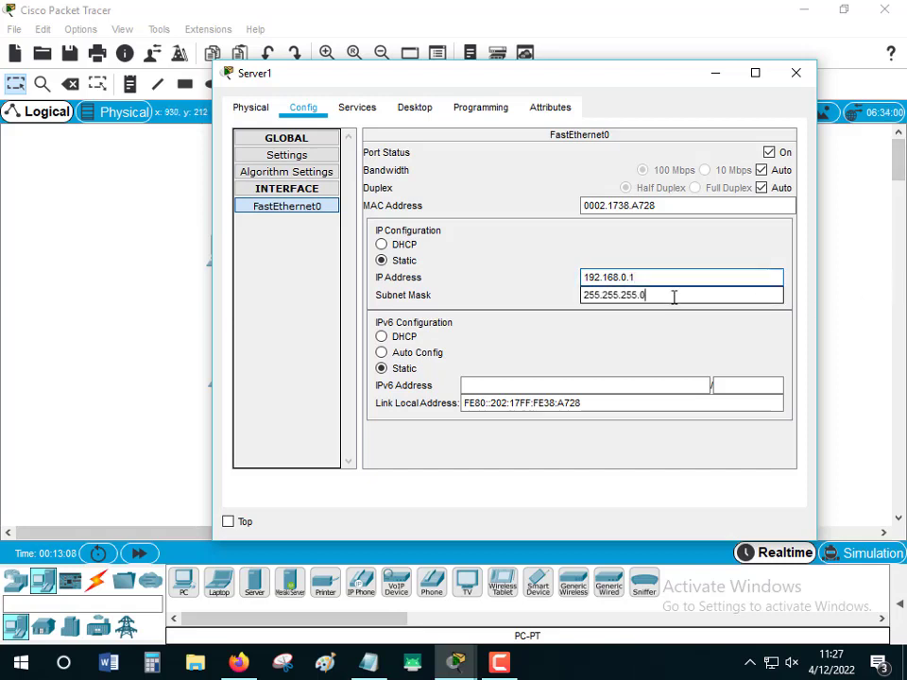
- Copy the server's IP address and set both its IPv4 gateway and DNS server to 192.168.0.1
left_click_drag(652, 277, 577, 287)
key("ctrl+c")
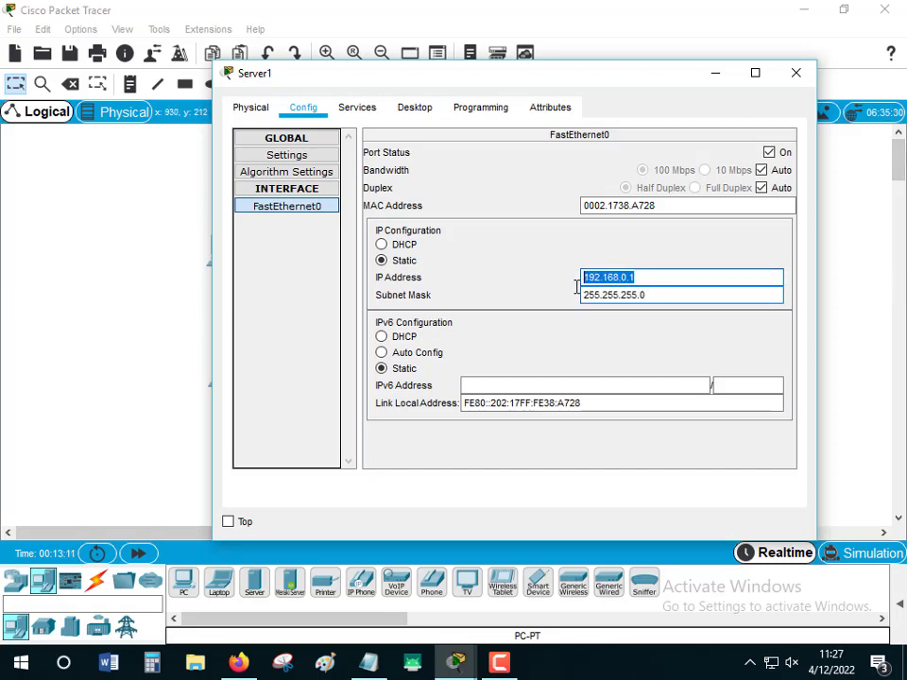
left_click(287, 156)
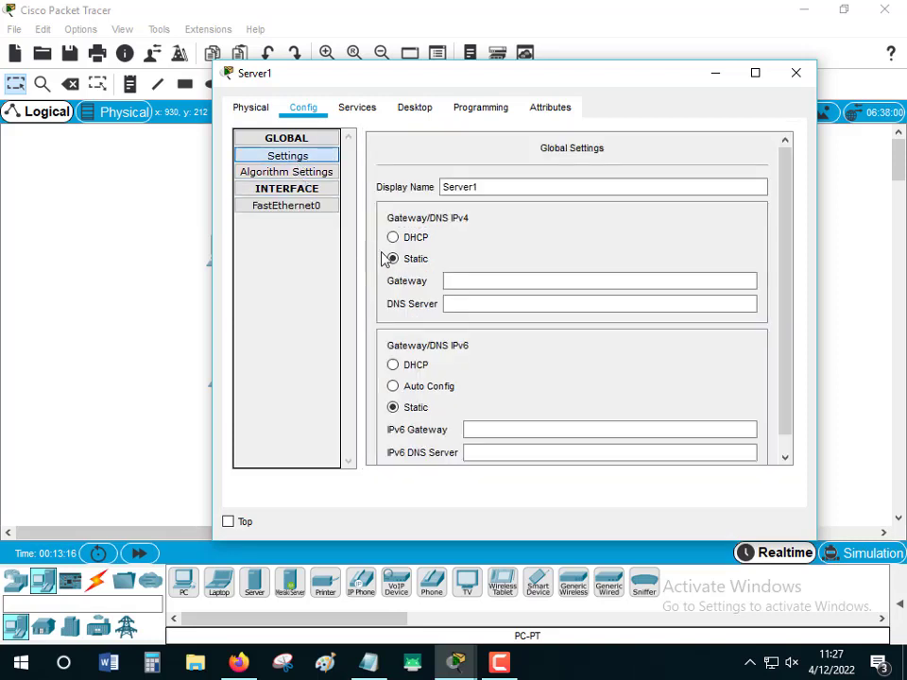
left_click(476, 281)
key("ctrl+v")
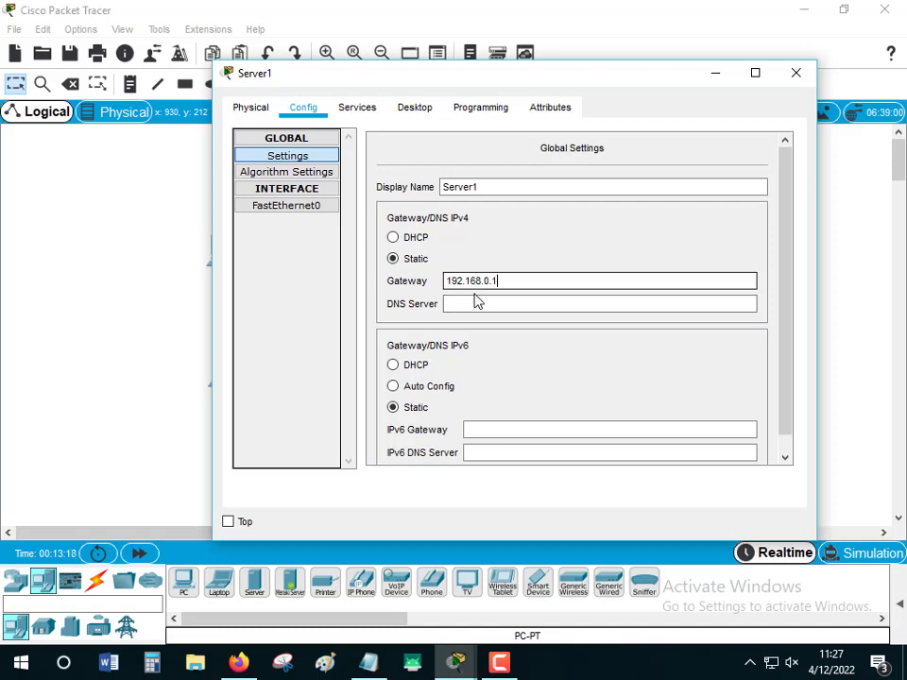
left_click(476, 302)
key("ctrl+v")
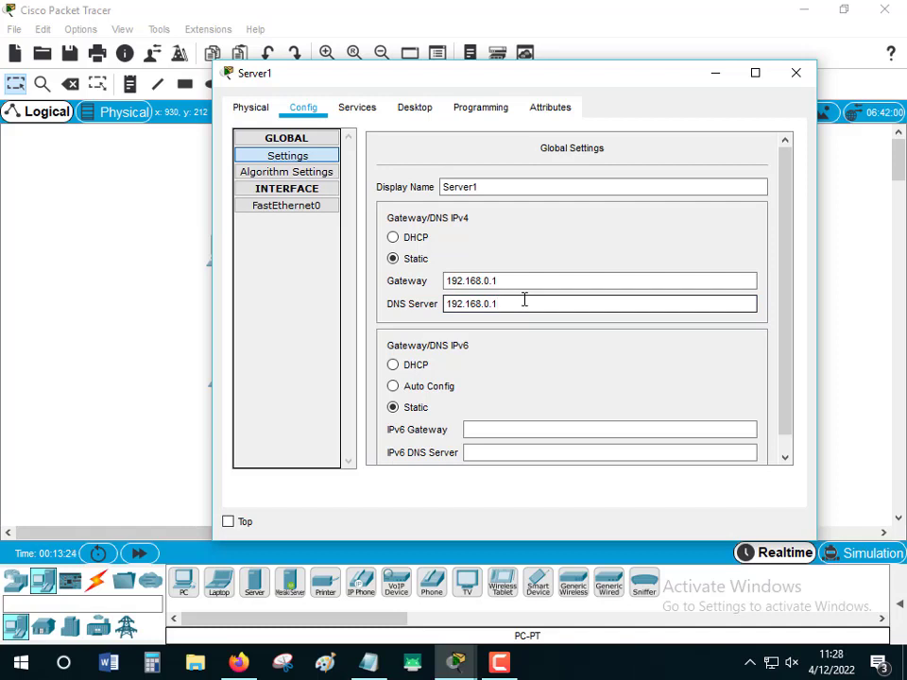
left_click(310, 207)
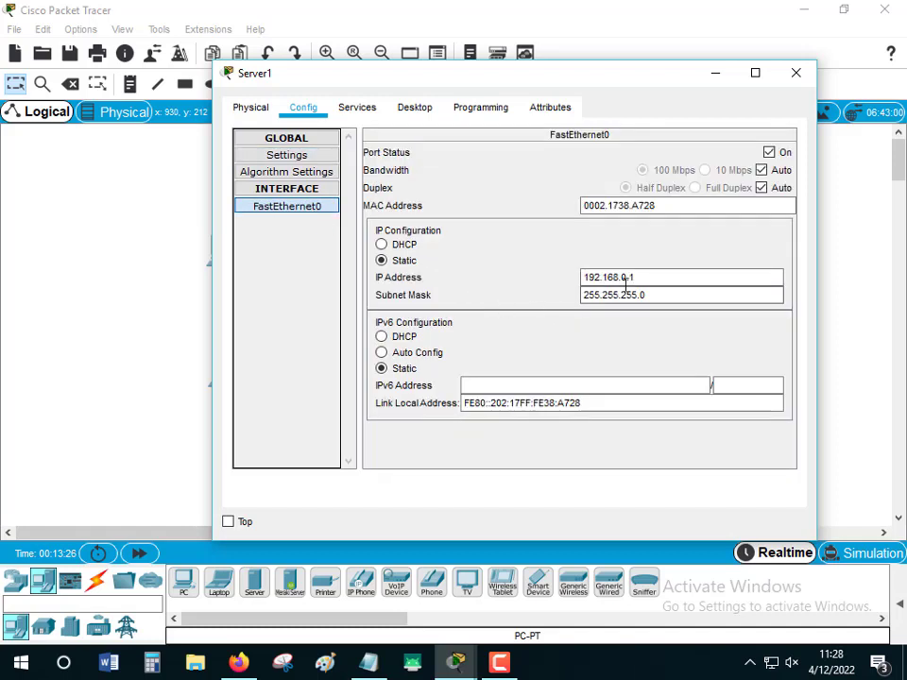
left_click(296, 158)
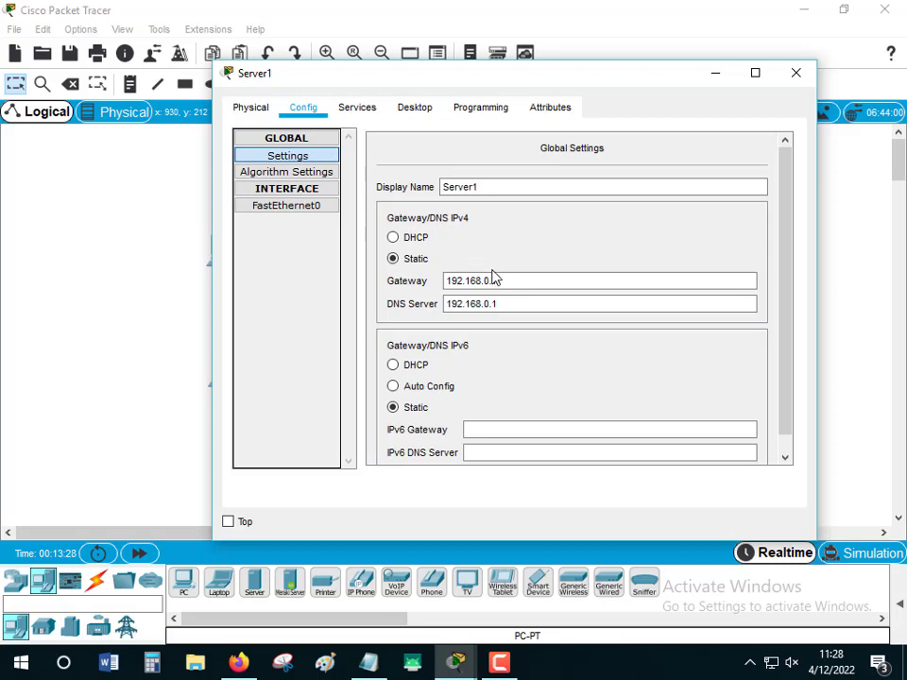
left_click(507, 303)
- Turn off the HTTP and HTTPS services on Server1
left_click(355, 111)
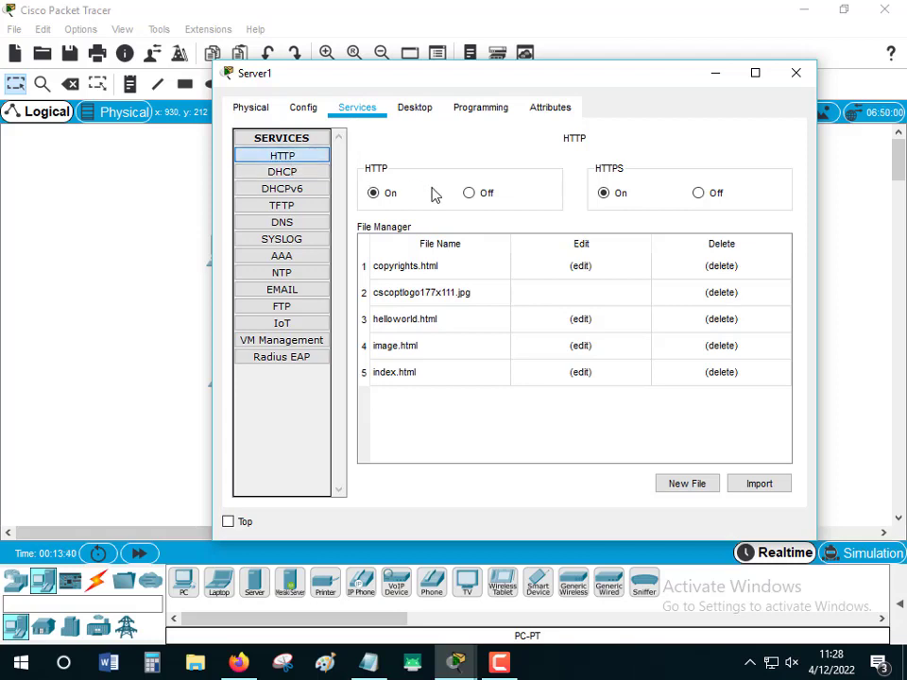
left_click(468, 193)
left_click(700, 194)
- Turn on Server1's DHCP service and set serverPool's default gateway and DNS server to 192.168.0.1
left_click(292, 179)
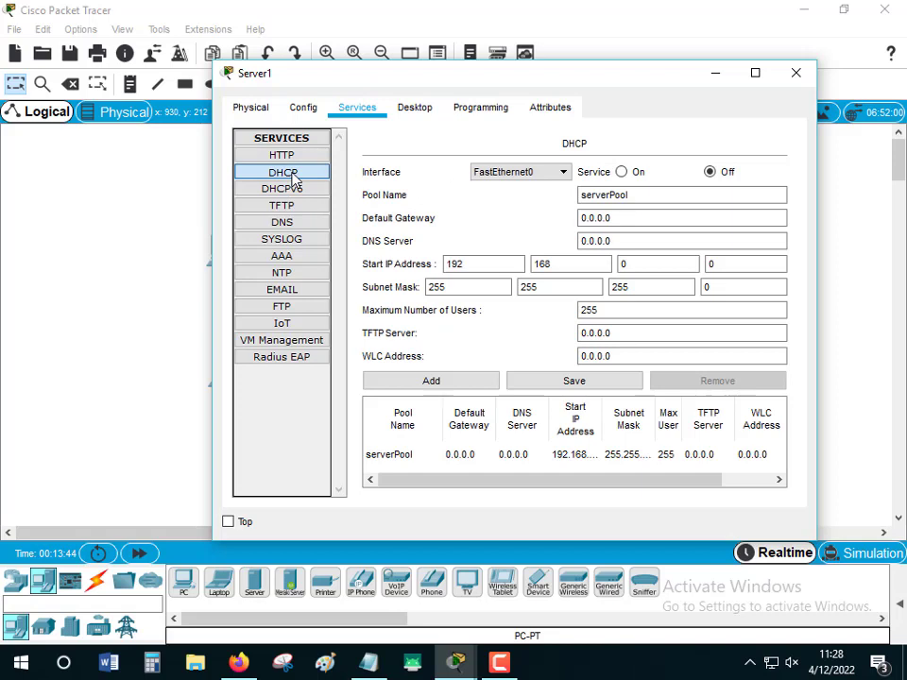
left_click(622, 173)
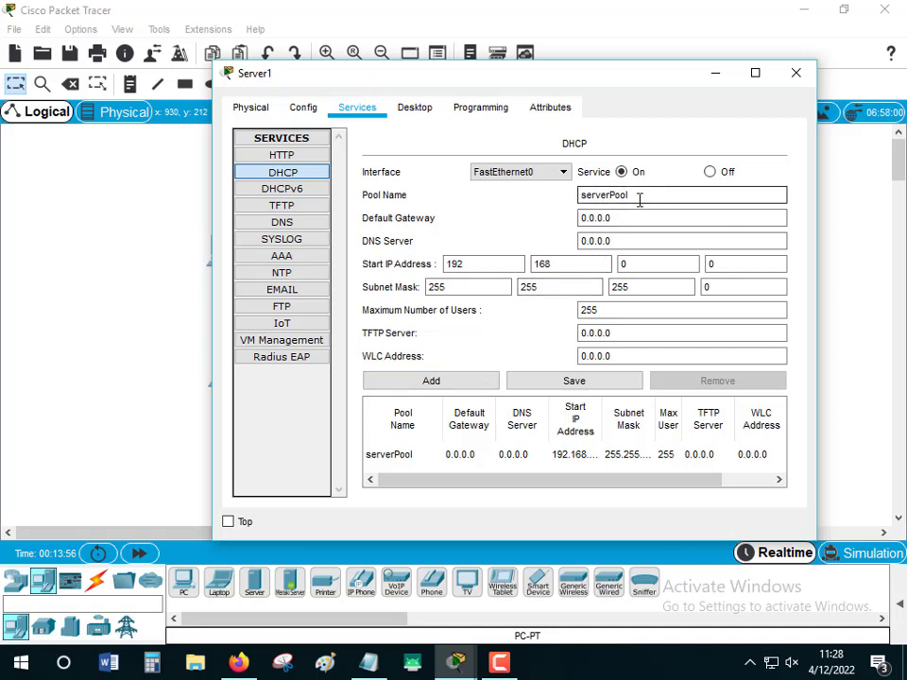
left_click_drag(680, 196, 570, 212)
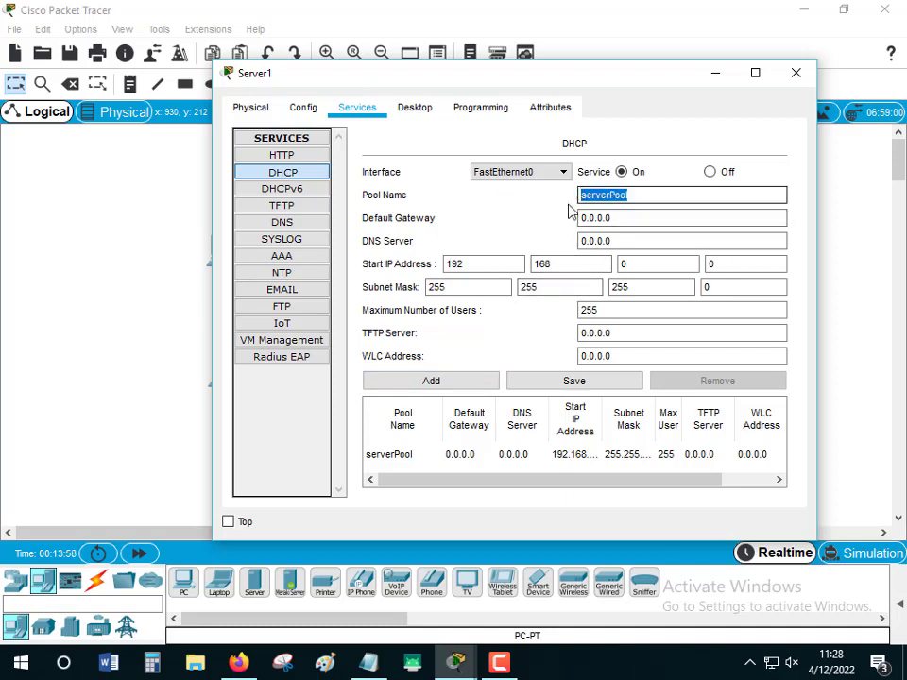
left_click(633, 263)
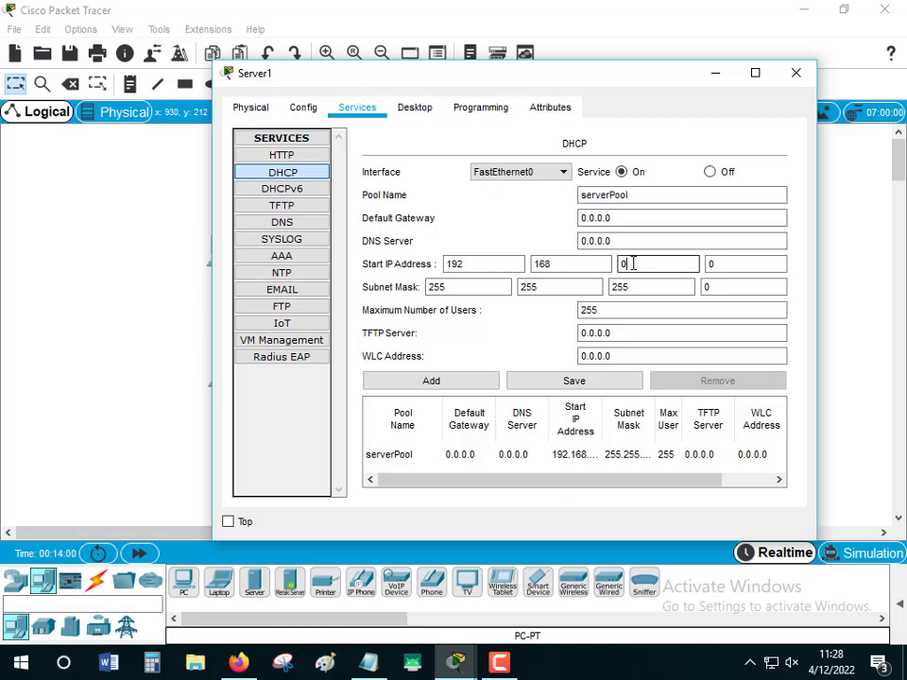
left_click_drag(623, 218, 515, 206)
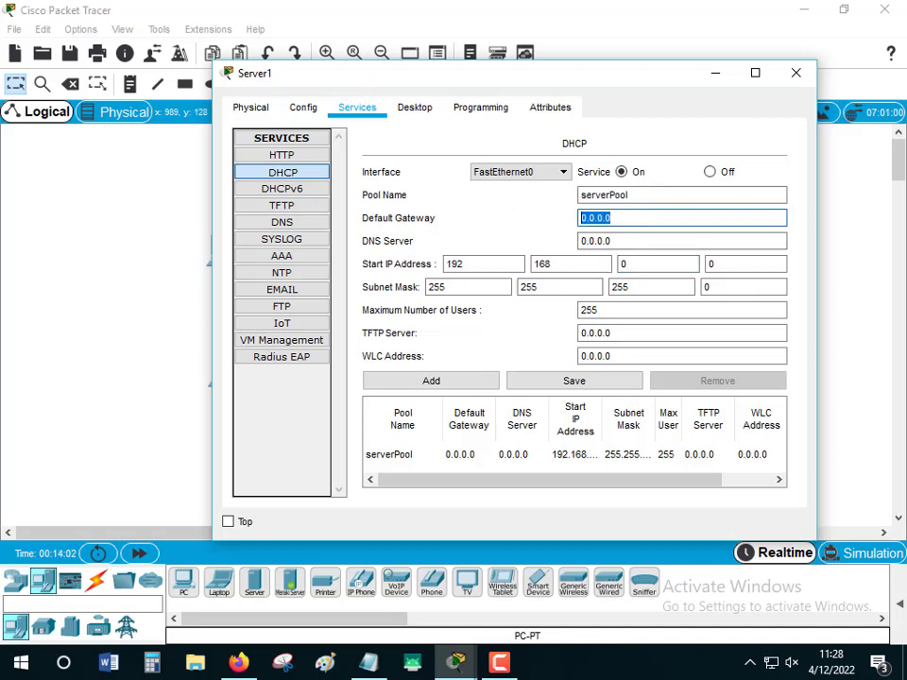
type("192.168")
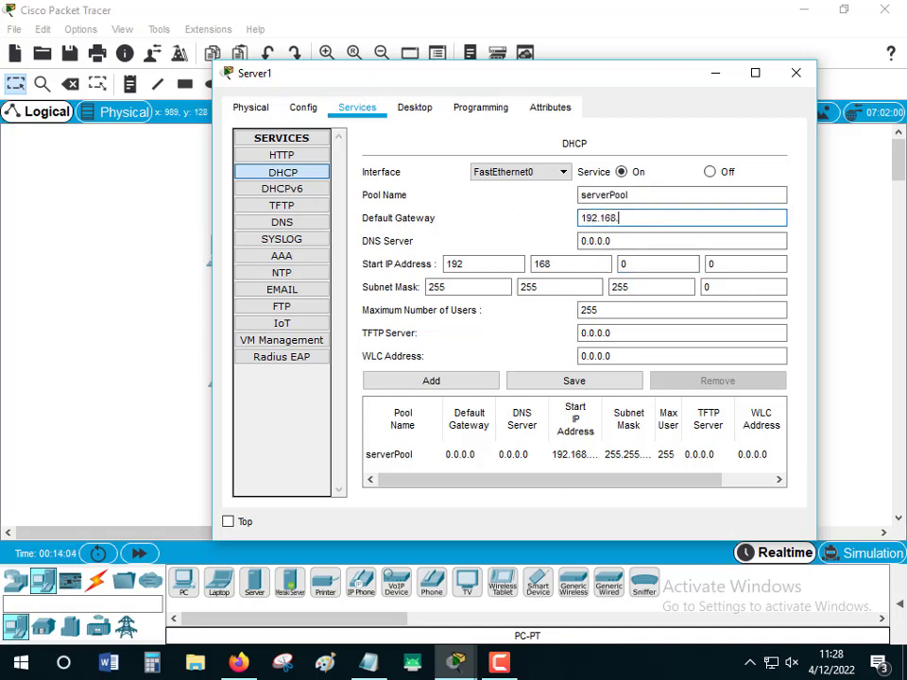
type(".0.1")
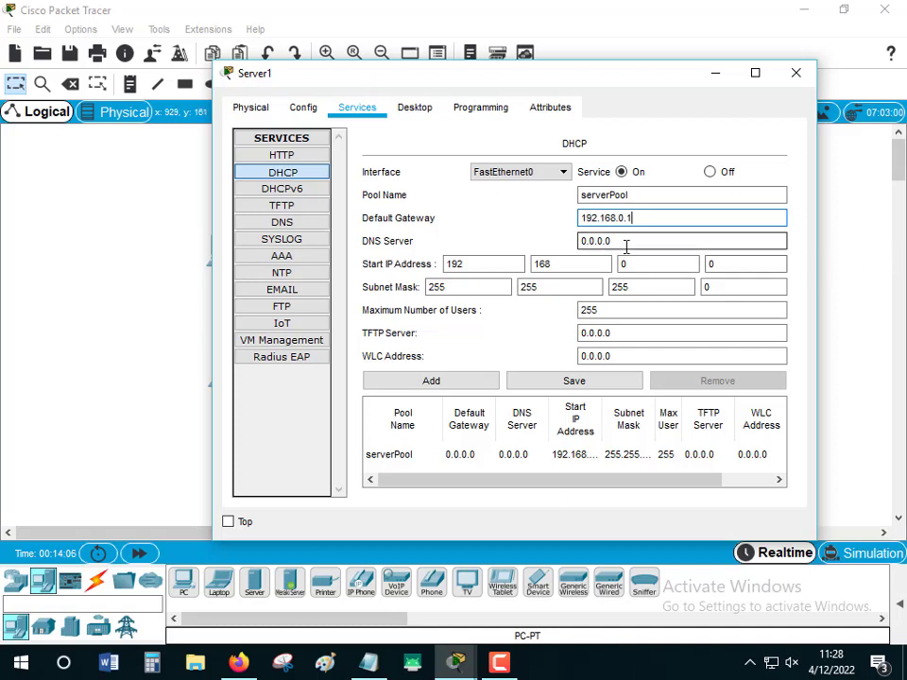
left_click_drag(625, 242, 556, 242)
type("192.19")
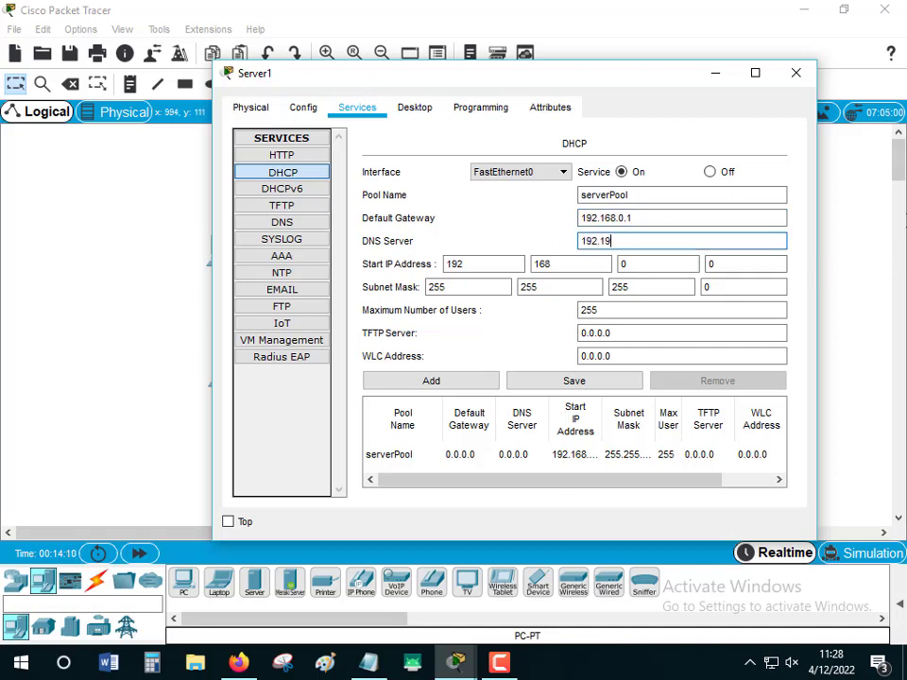
key("BackSpace")
type("68.0.1")
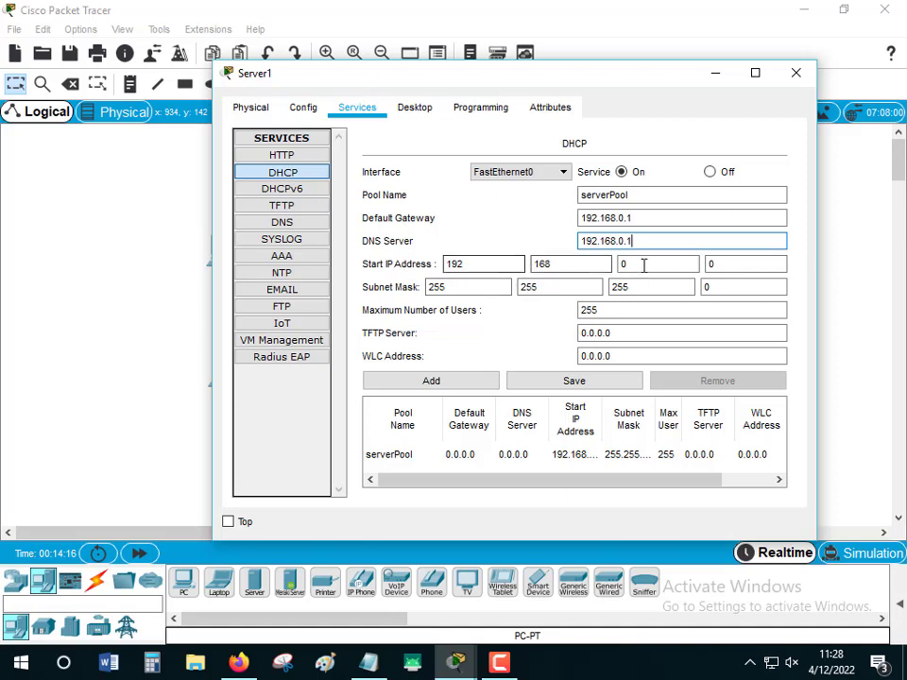
- Set serverPool's start IP address to 192.168.0.2 and save the pool, widening the table columns to show its full addresses
left_click(714, 264)
type("2")
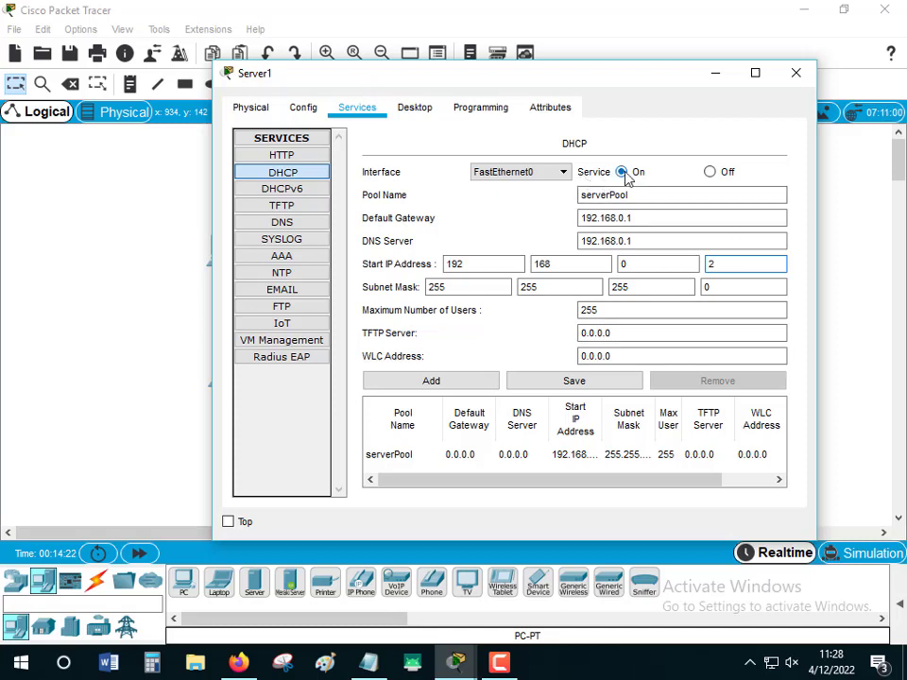
left_click(568, 383)
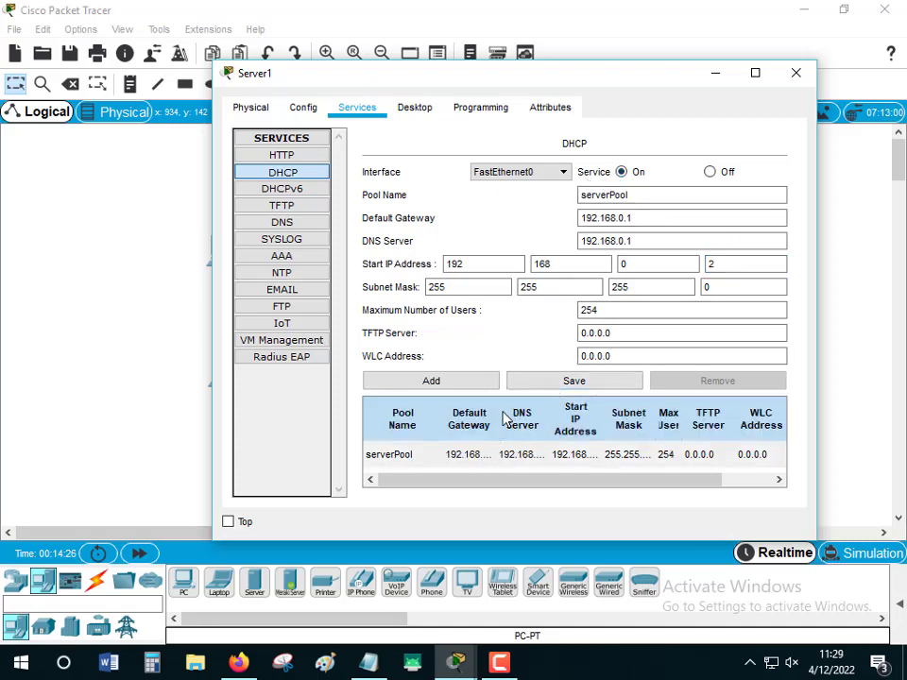
left_click_drag(496, 418, 633, 405)
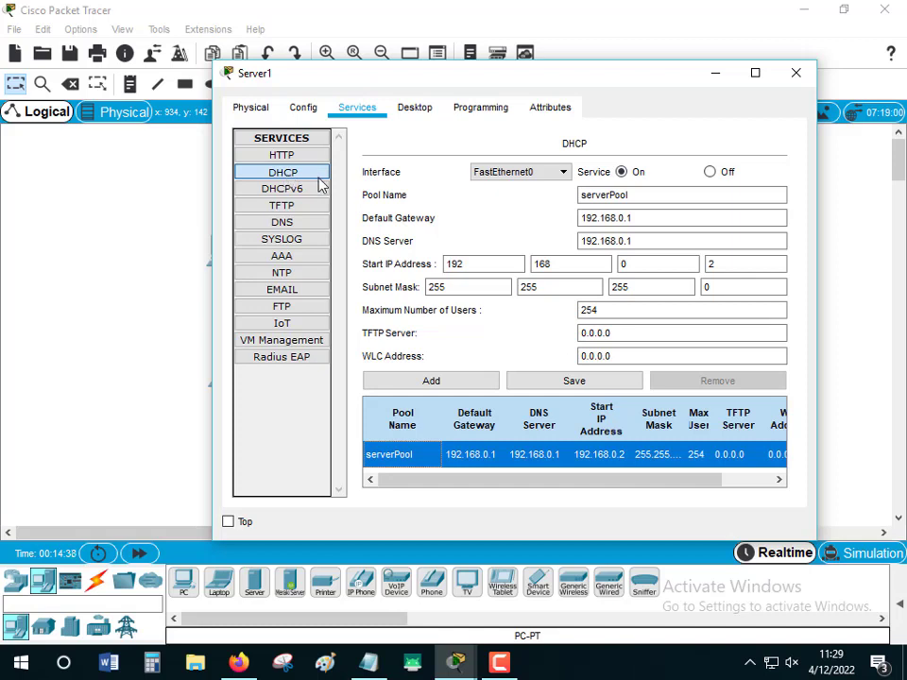
left_click_drag(746, 218, 578, 218)
- Turn on Server1's DNS service and add an A record mapping ftpku.com to 192.168.0.1
left_click(295, 224)
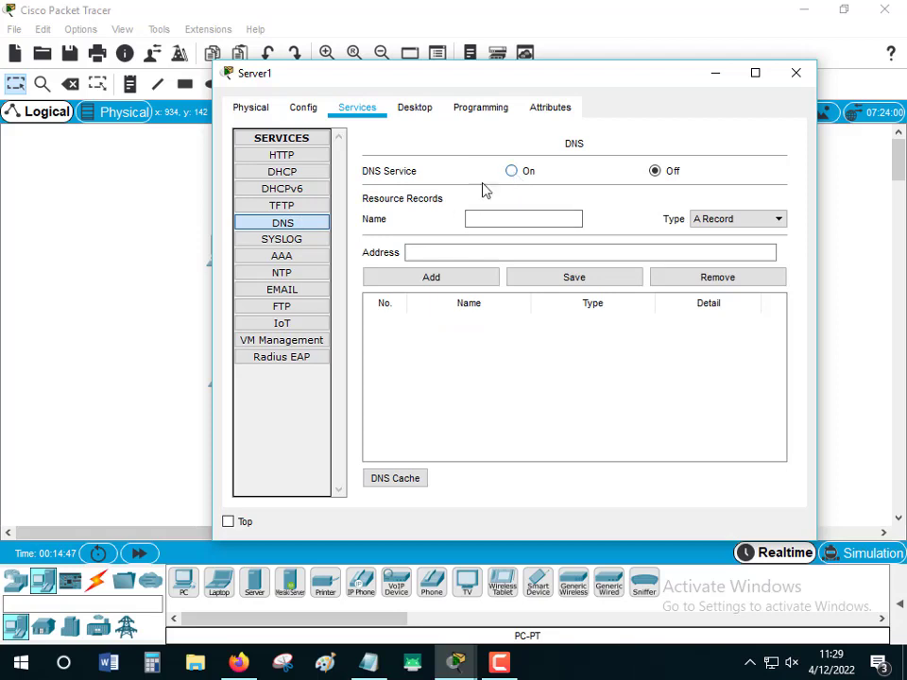
left_click(492, 218)
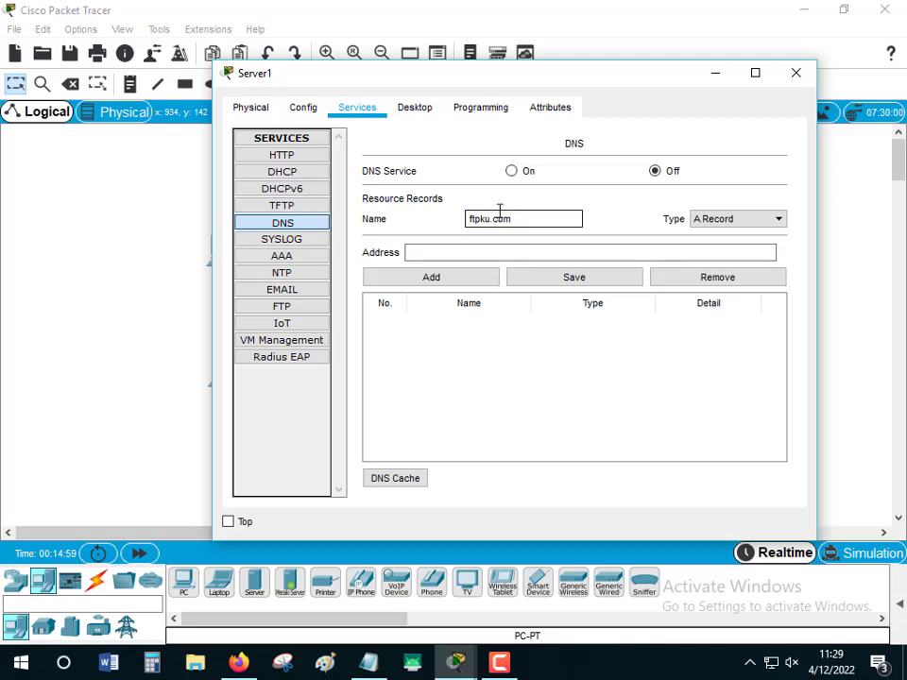
left_click(511, 171)
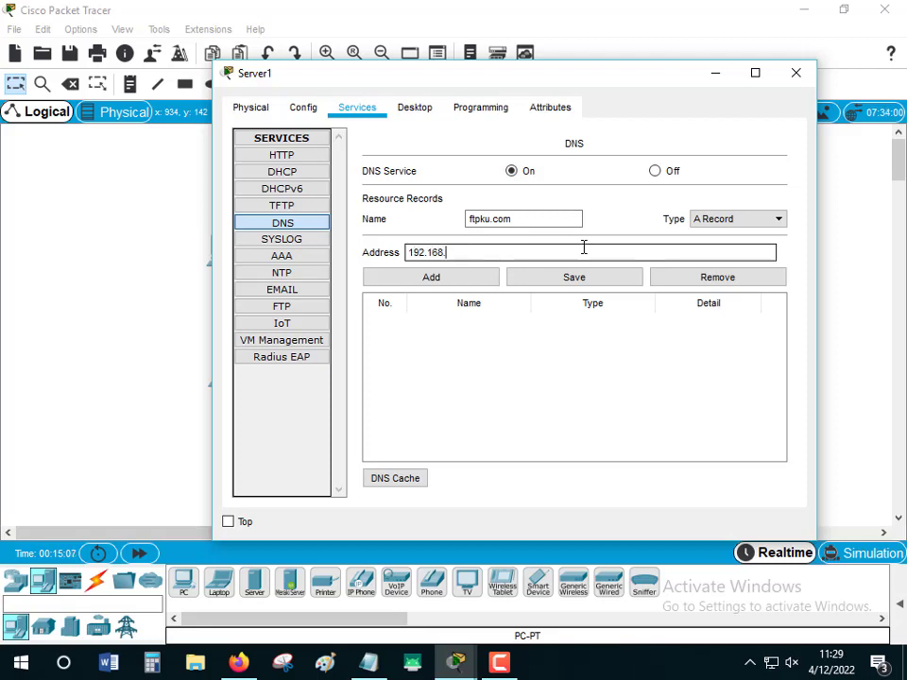
left_click(443, 283)
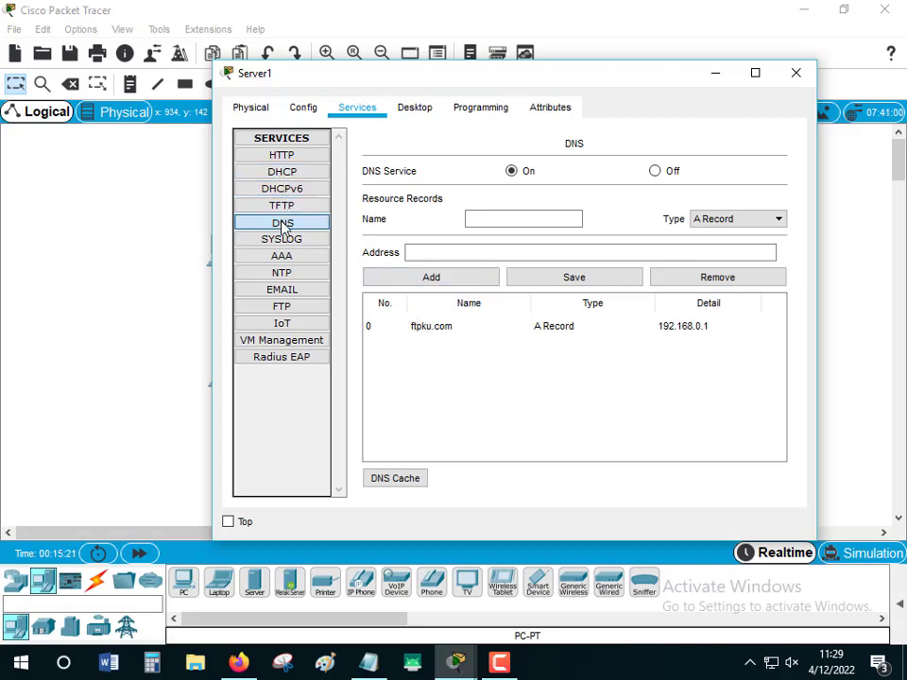
- Add the FTP account user1 on Server1 with its password and write, read, delete, rename and list permissions
left_click(284, 311)
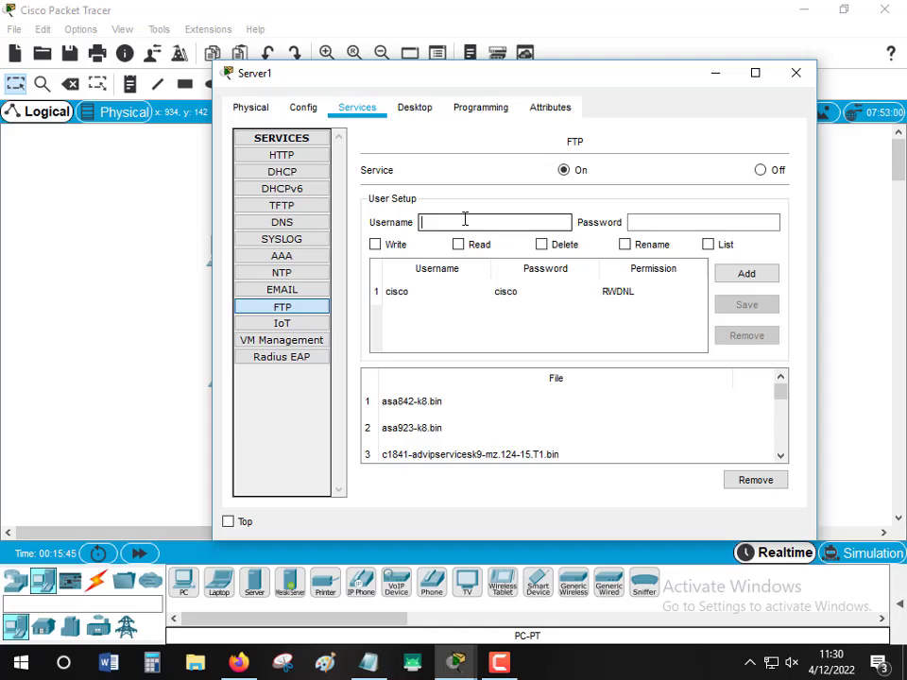
type("ser1")
left_click(674, 223)
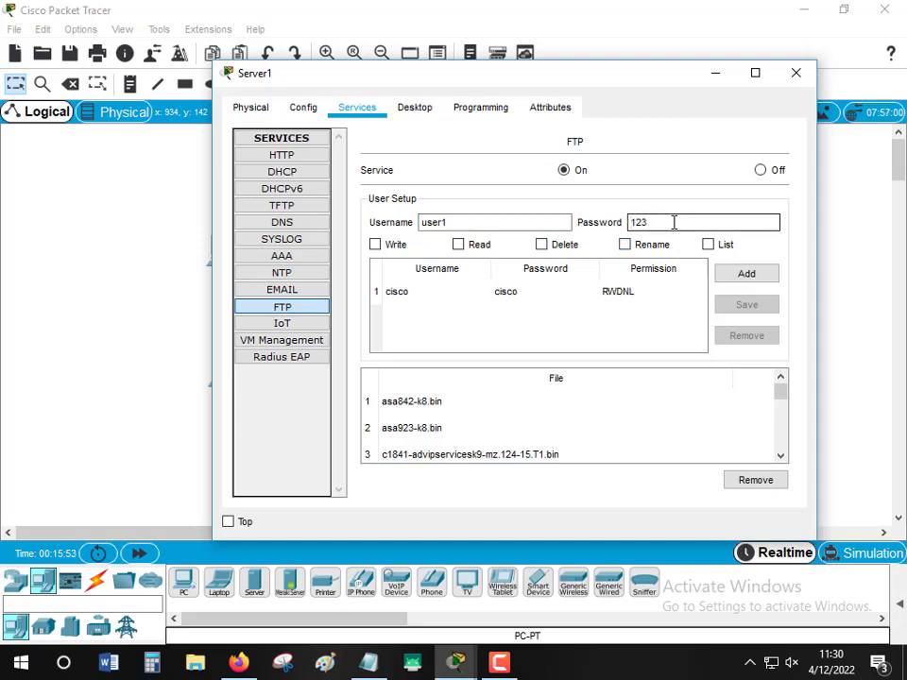
left_click(395, 247)
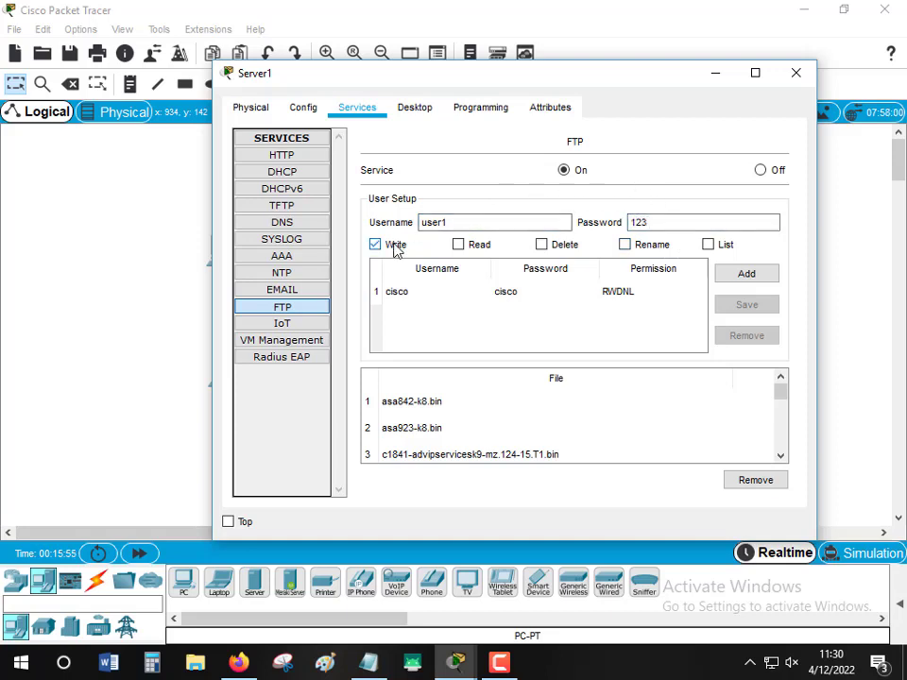
left_click(458, 245)
left_click(542, 245)
left_click(722, 248)
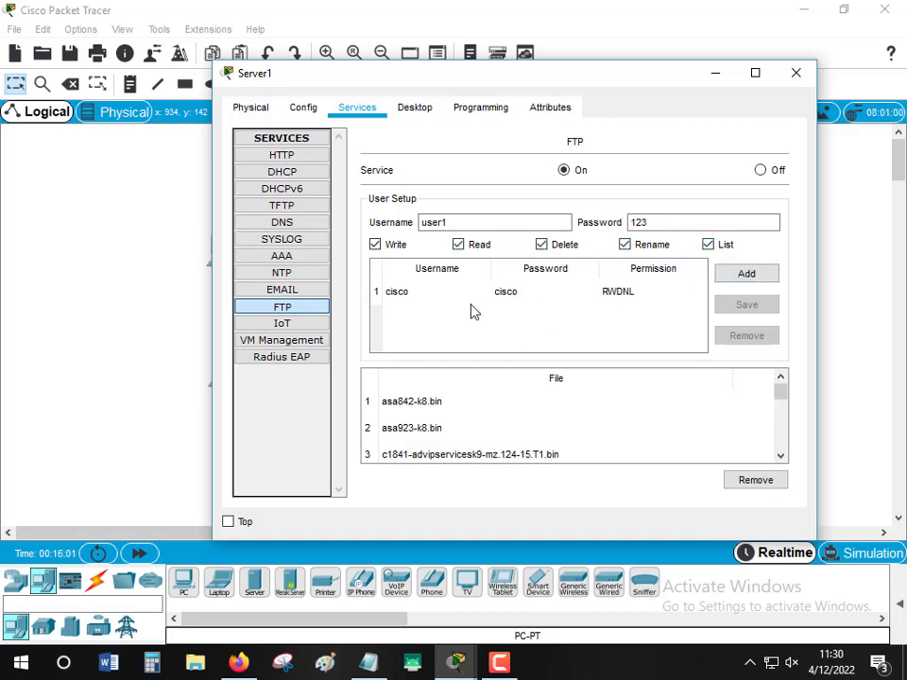
left_click(759, 277)
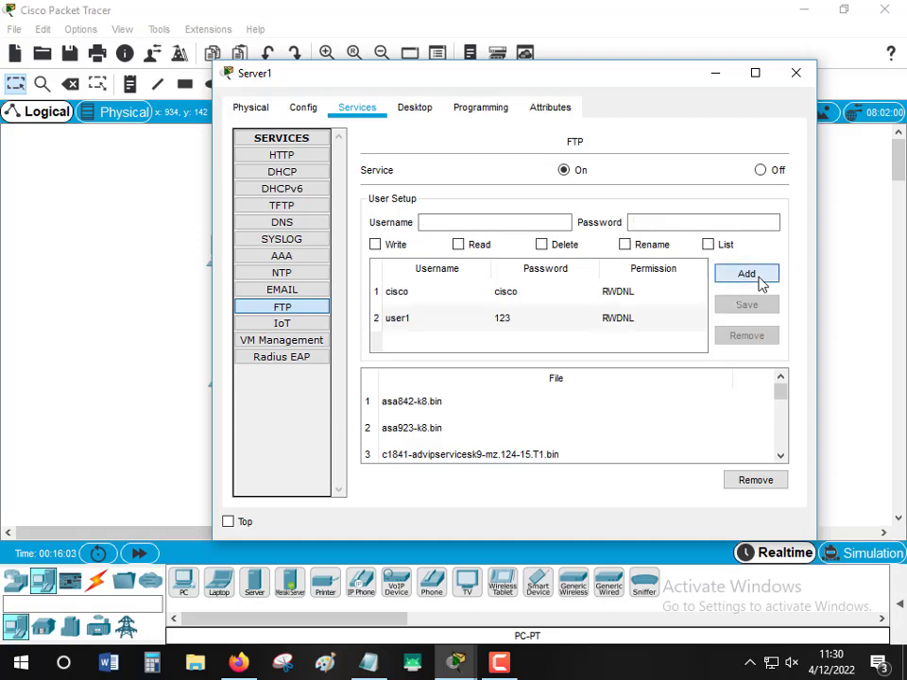
- Add a second FTP account, user2, with its password and write, read, delete, rename and list permissions
left_click(443, 220)
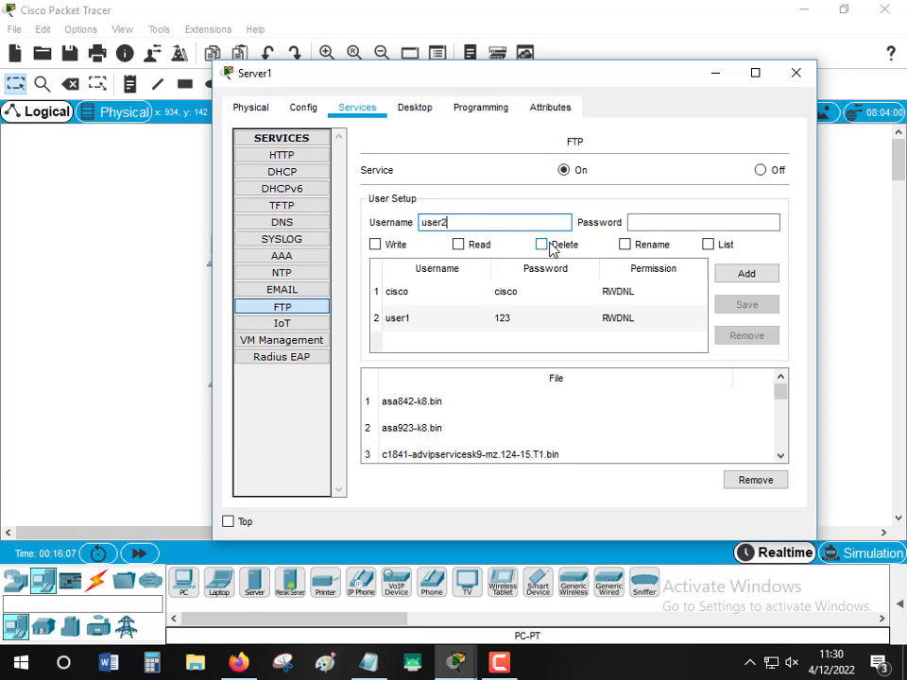
left_click_drag(367, 83, 529, 96)
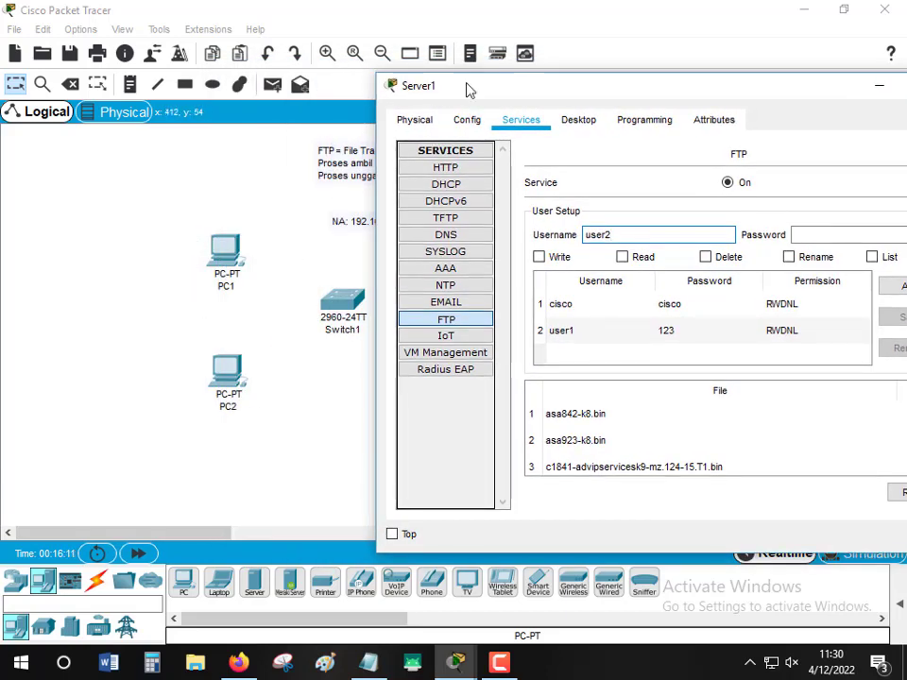
left_click_drag(471, 95, 251, 87)
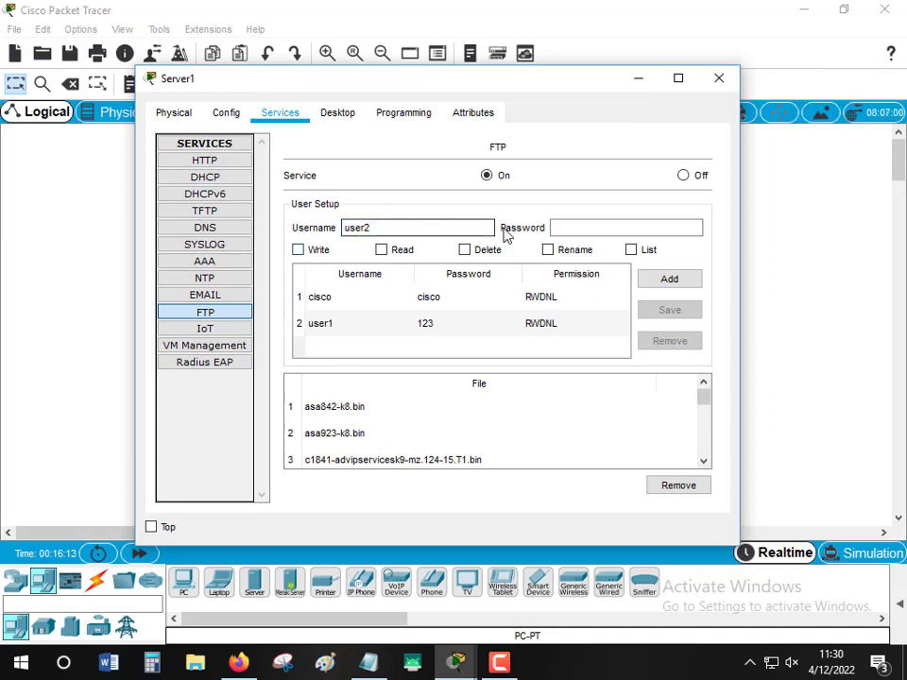
left_click(570, 227)
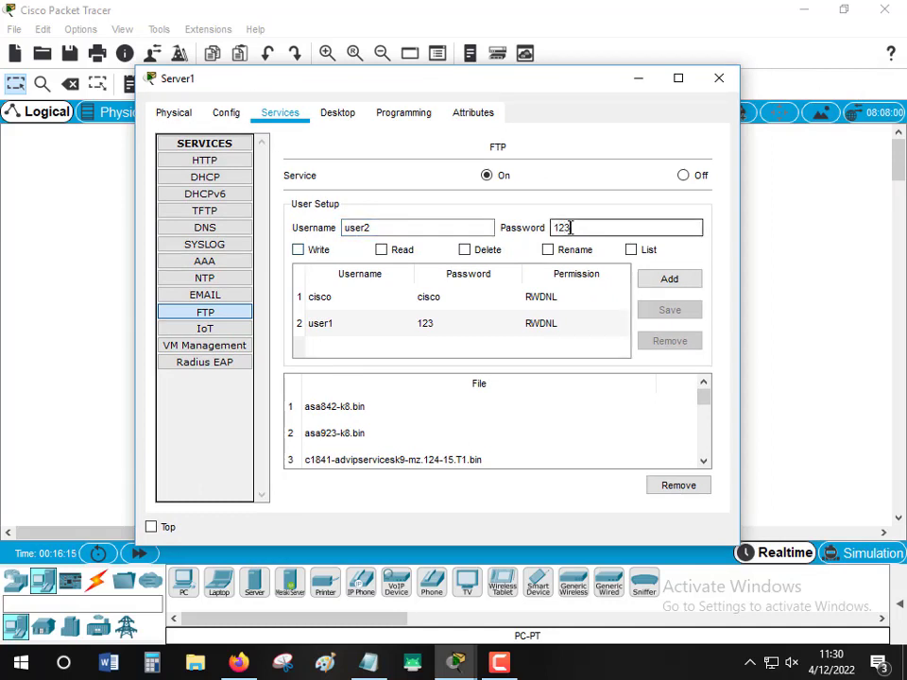
left_click(319, 253)
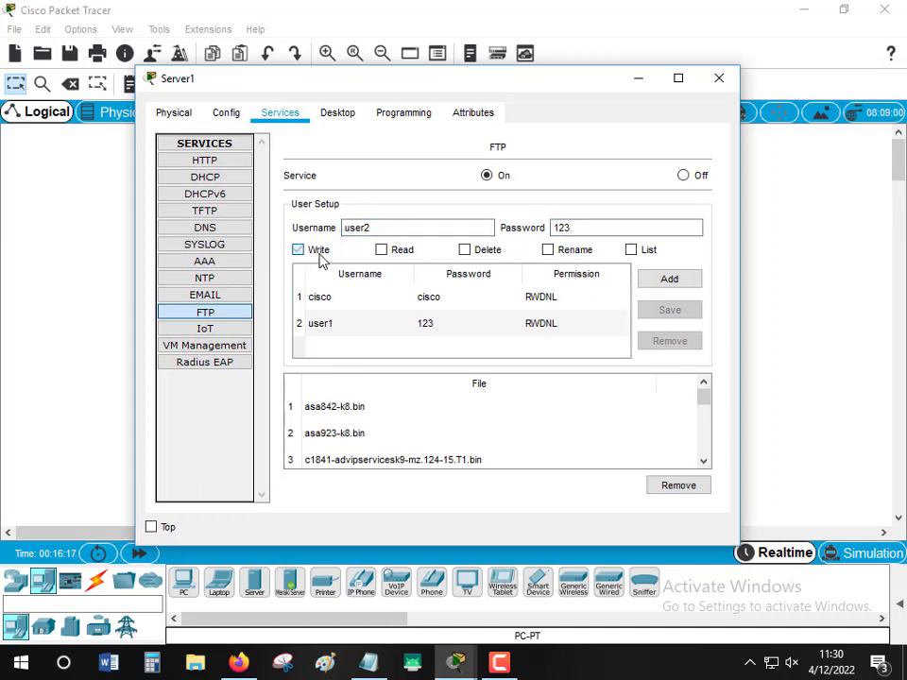
left_click(405, 252)
left_click(472, 254)
left_click(569, 253)
left_click(634, 253)
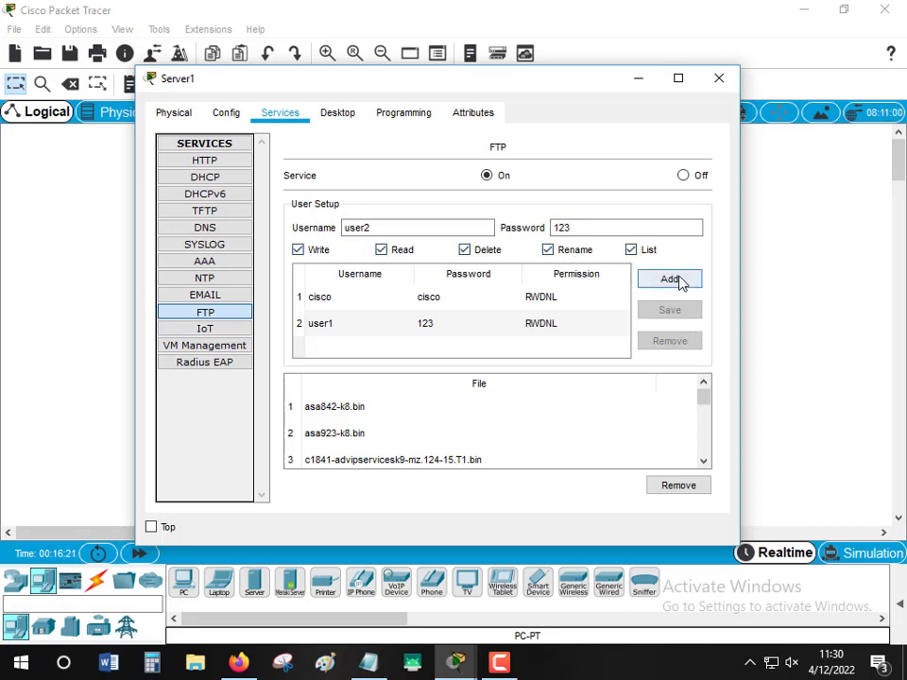
left_click(670, 279)
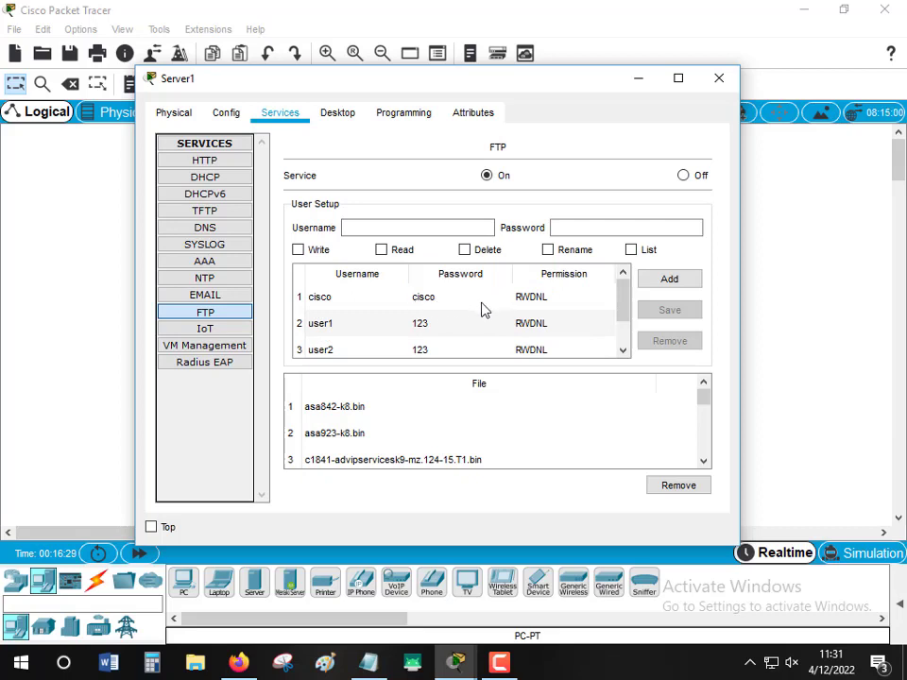
- Examine the FTP user accounts and the files stored on the FTP server
scroll(425, 314, "down", 1)
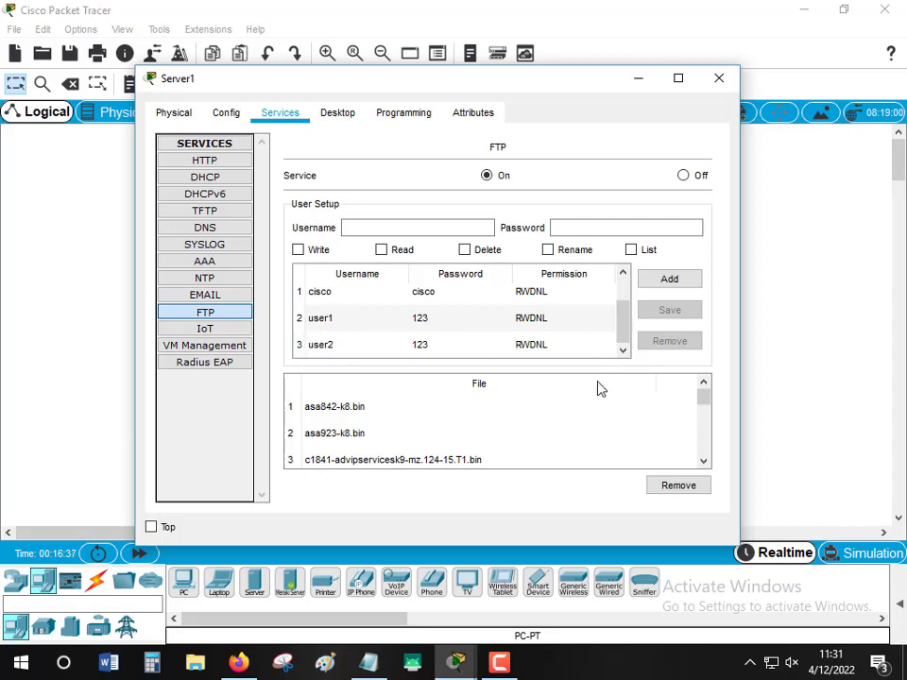
scroll(598, 388, "down", 1)
scroll(598, 388, "up", 1)
scroll(596, 389, "down", 2)
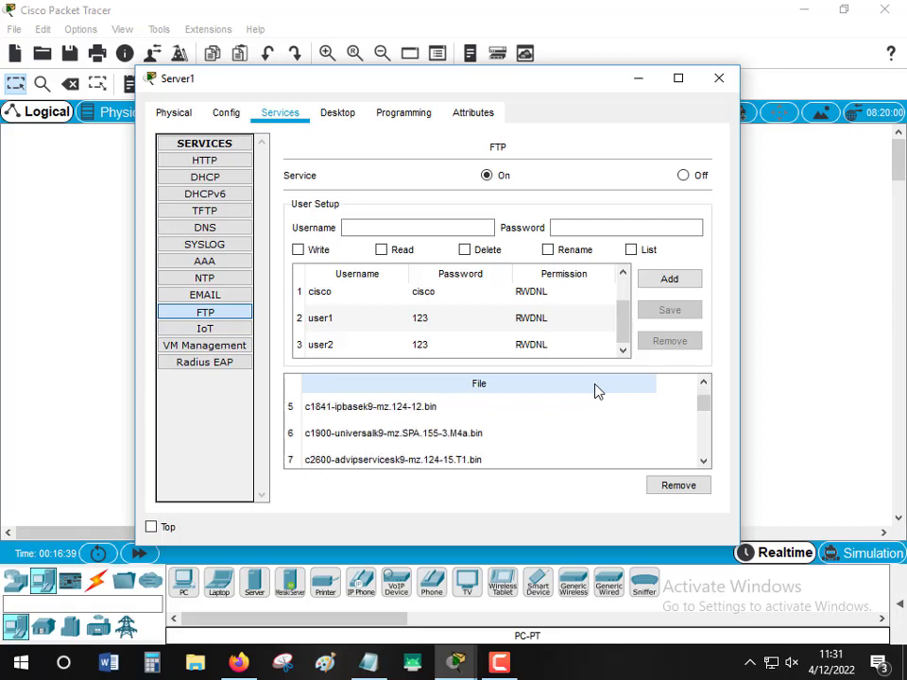
scroll(595, 390, "down", 3)
scroll(595, 390, "up", 5)
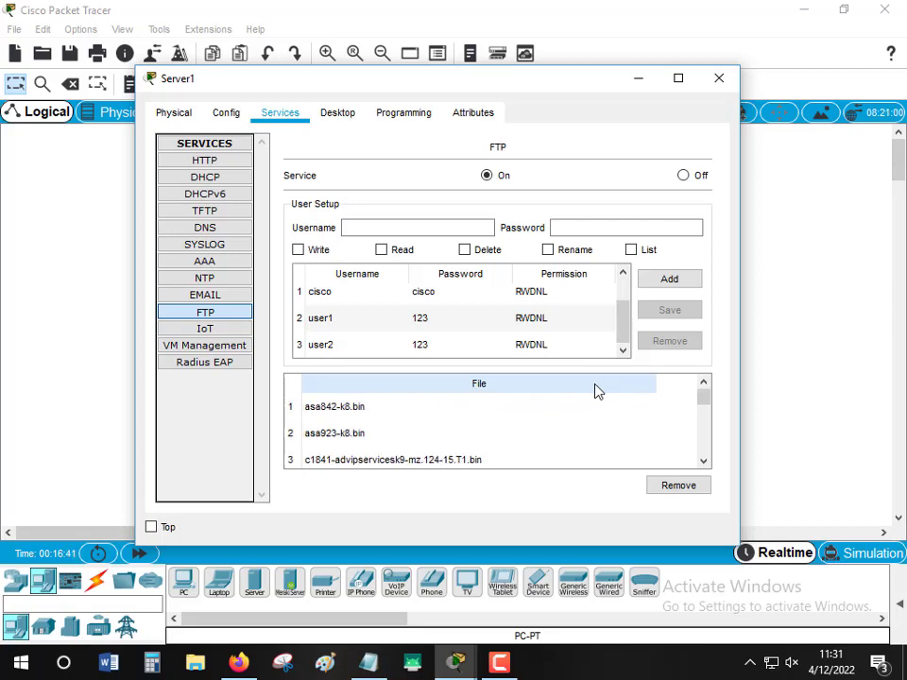
scroll(594, 391, "down", 5)
scroll(575, 391, "up", 5)
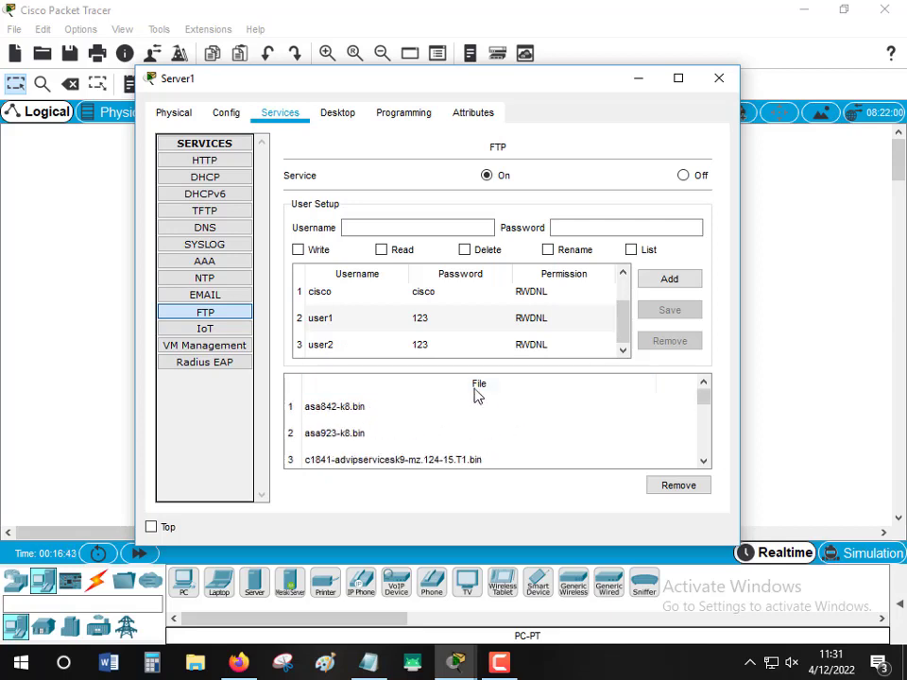
- Remove asa842-k8.bin, asa923-k8.bin and all c1841 image files from the FTP server's file list
left_click(336, 409)
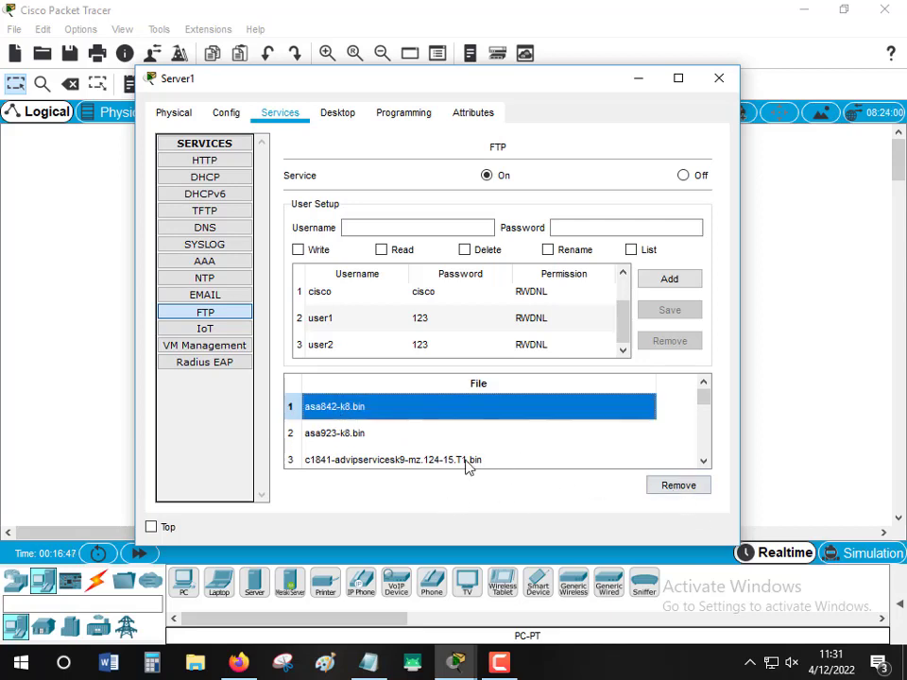
left_click(663, 491)
left_click(461, 408)
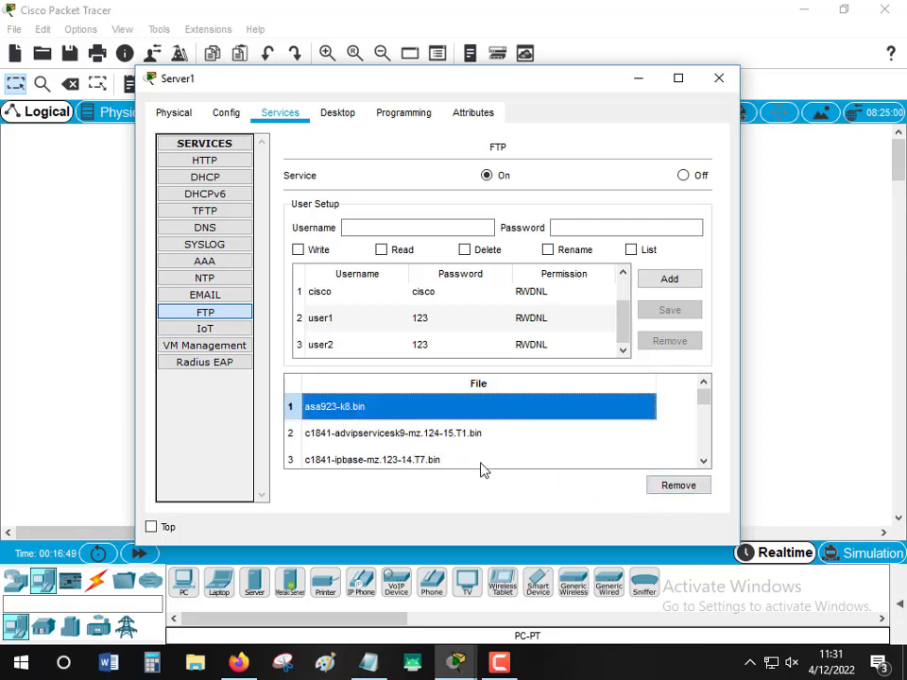
left_click(663, 489)
left_click(349, 410)
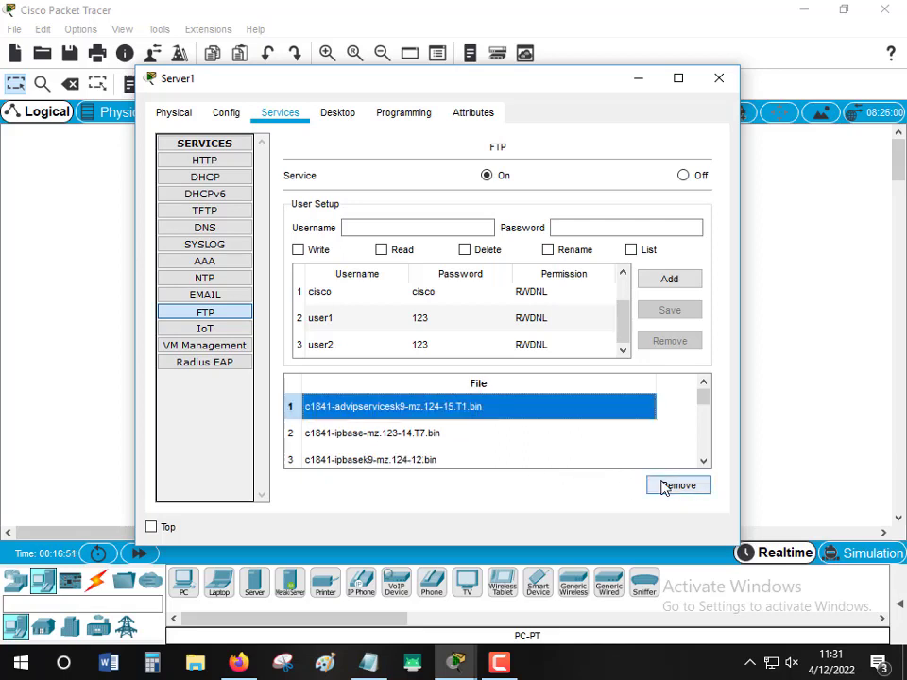
left_click(664, 487)
left_click(420, 408)
left_click(667, 485)
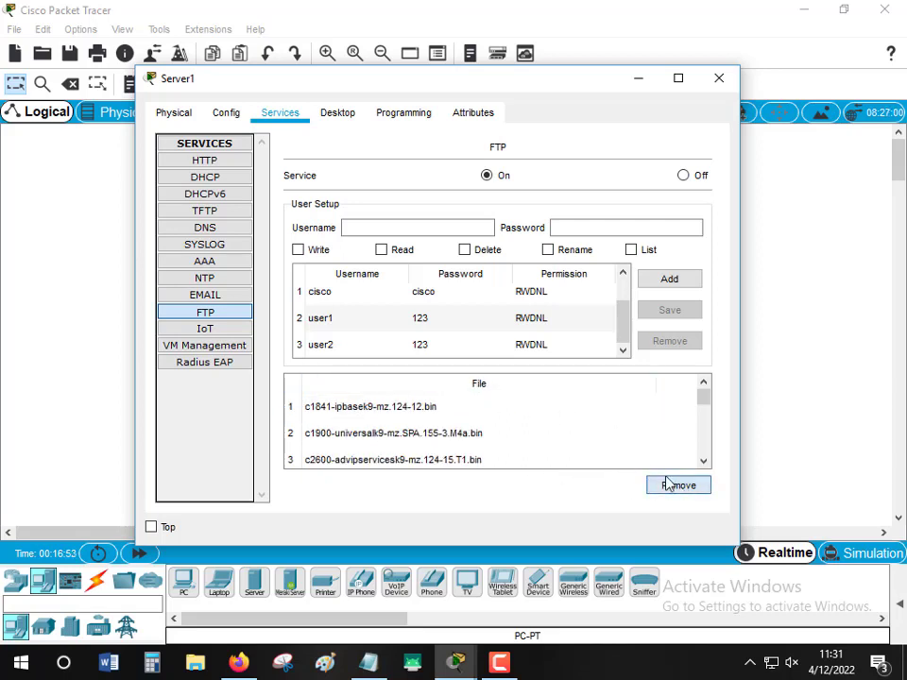
left_click(412, 406)
left_click(678, 483)
- Remove the c1900-universalk9 image and all c2600 image files from the FTP server
left_click(367, 407)
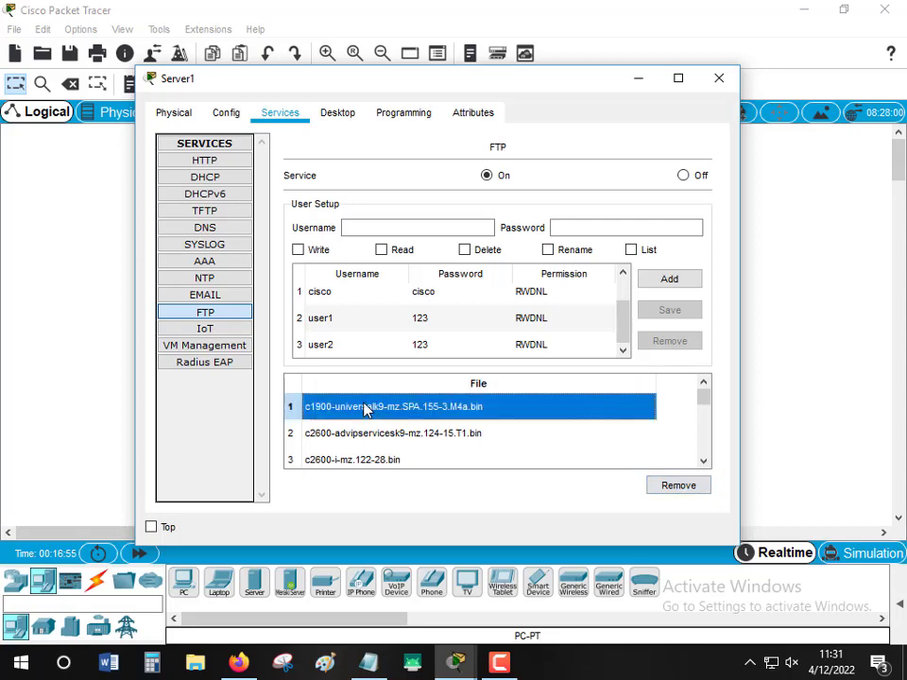
left_click(680, 486)
left_click(397, 411)
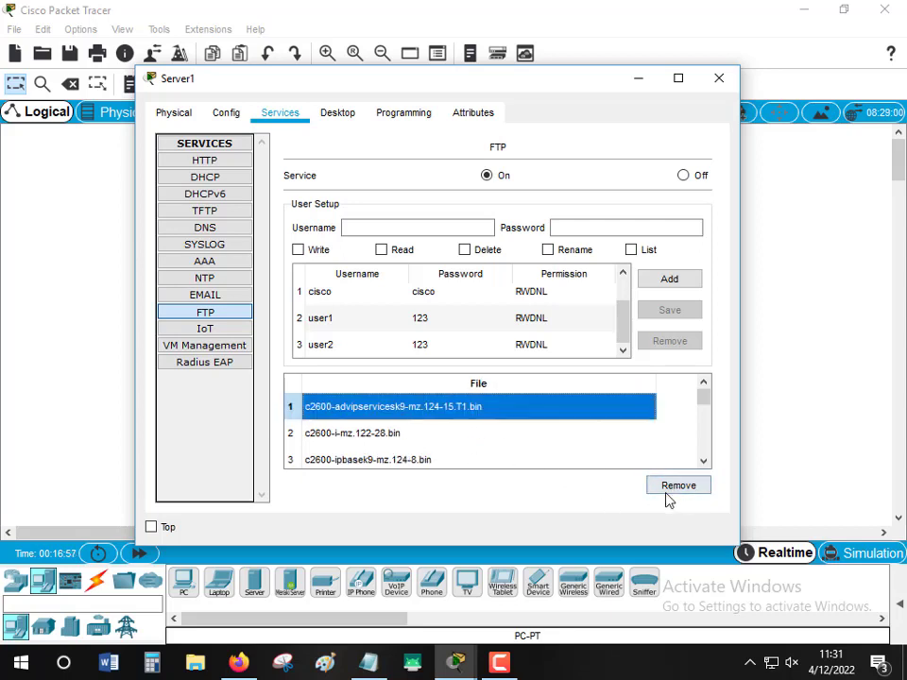
left_click(673, 487)
left_click(378, 412)
left_click(679, 485)
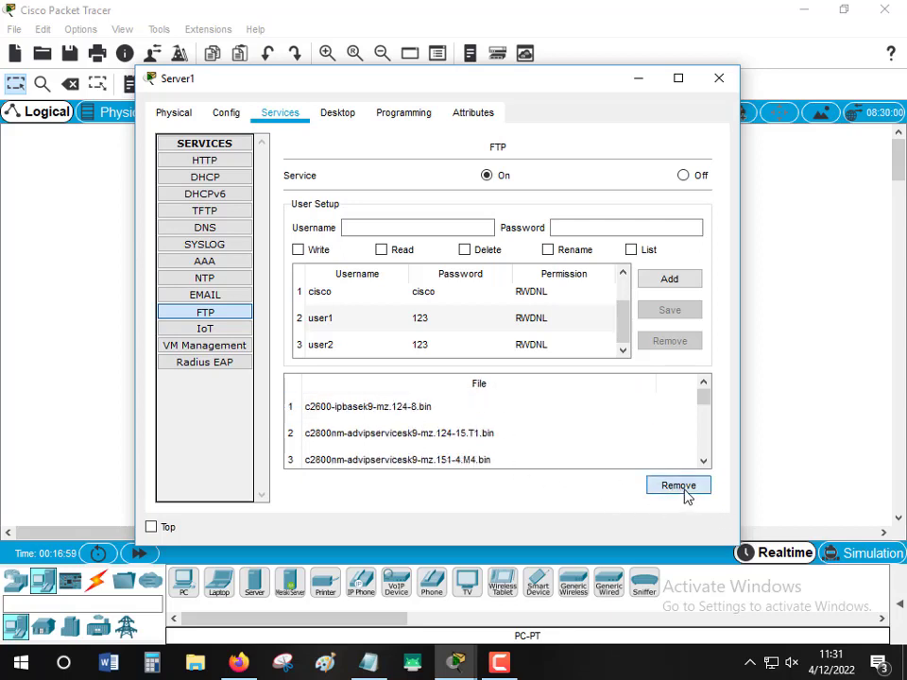
left_click(330, 409)
left_click(669, 488)
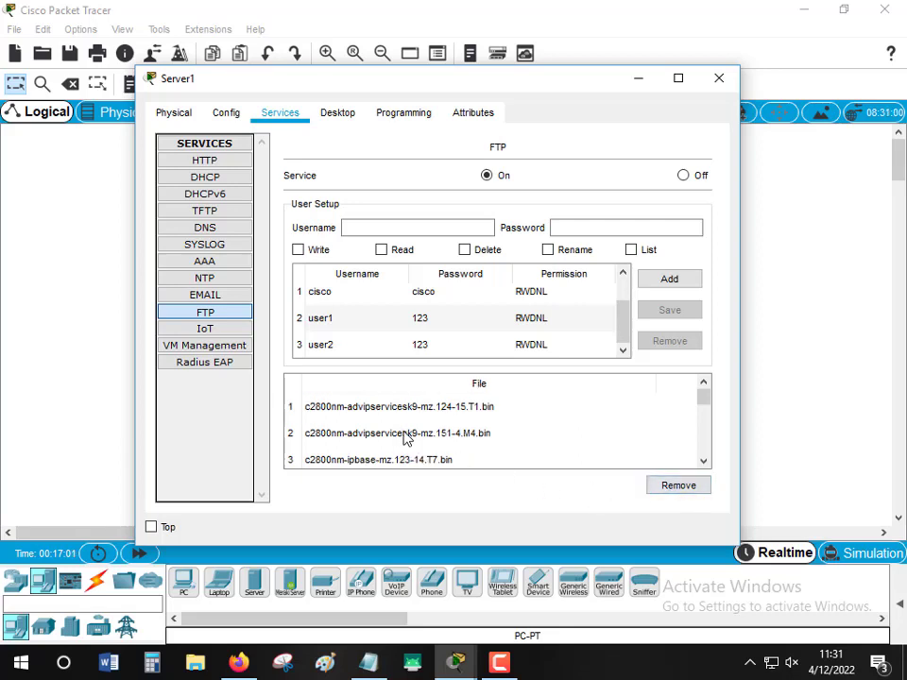
- Remove all c2800nm images, the c2900-universalk9 image and c2950-i6q4l2-mz.121-22.EA4.bin from the FTP server
left_click(392, 413)
left_click(668, 486)
left_click(397, 406)
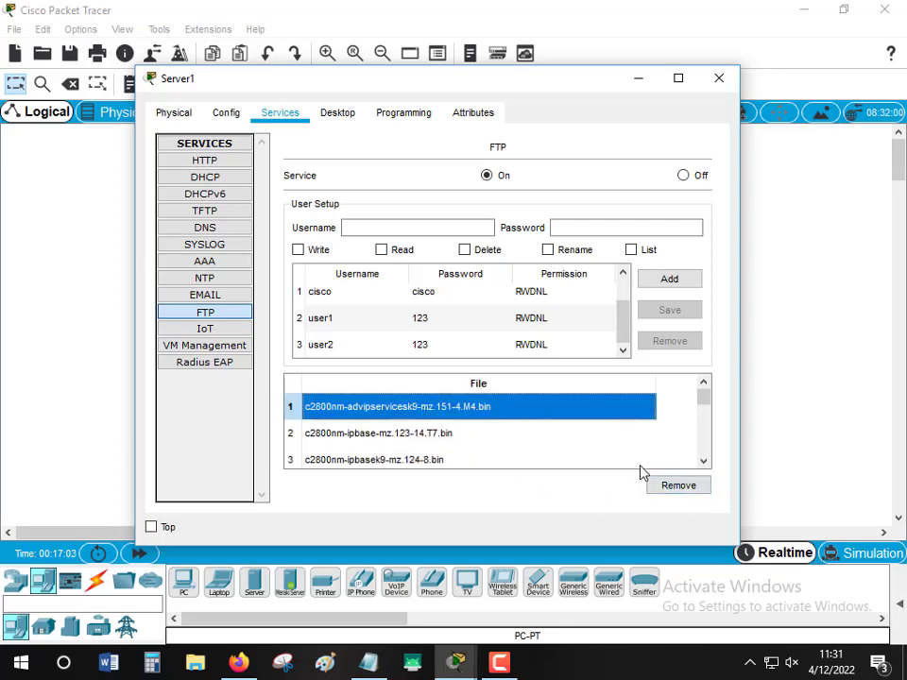
left_click(666, 485)
left_click(416, 418)
left_click(668, 487)
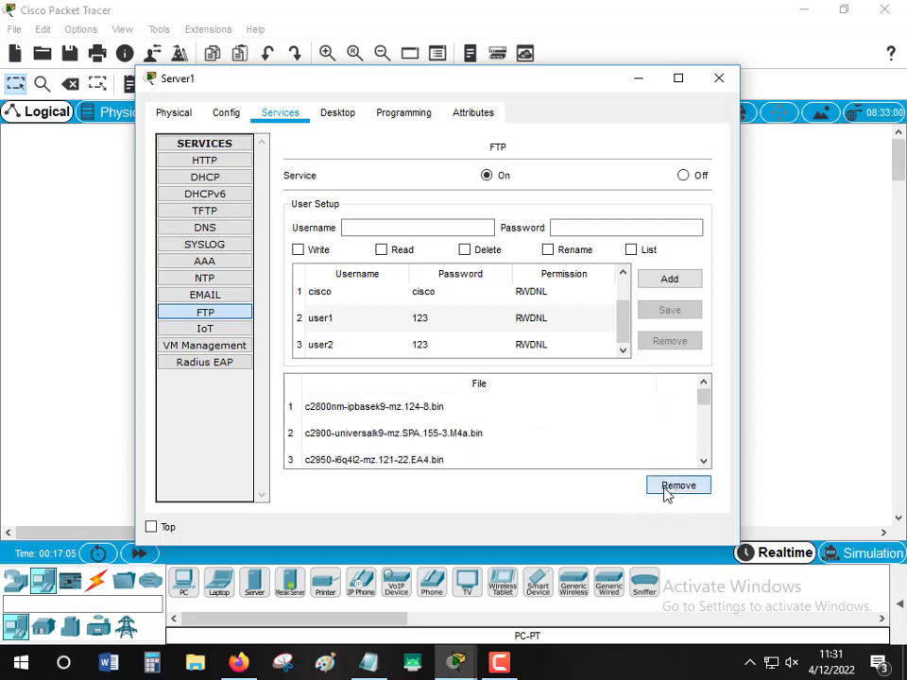
left_click(393, 416)
left_click(661, 487)
left_click(529, 412)
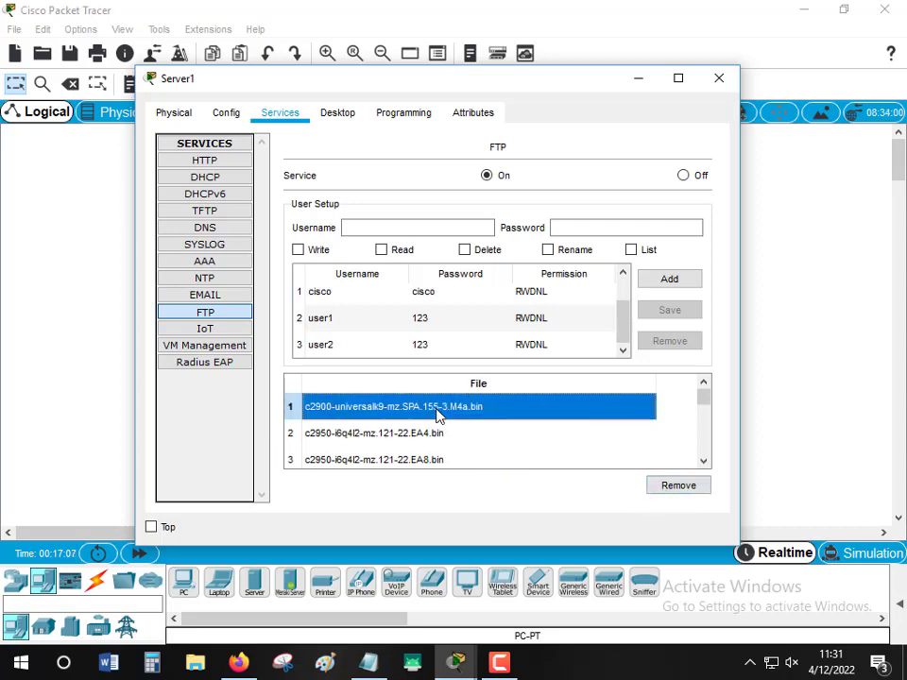
left_click(687, 486)
left_click(687, 487)
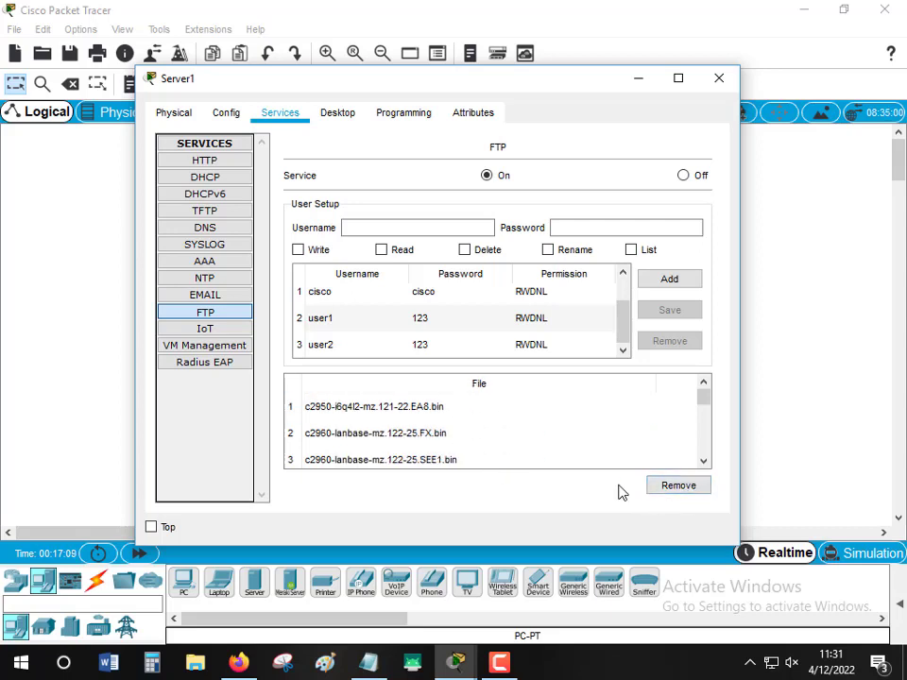
- Remove all remaining files, from c2950-i6q4l2-mz.121-22.EA8.bin through the last ir800 images and beyond, leaving the FTP file list empty
left_click(365, 432)
key("ctrl+a")
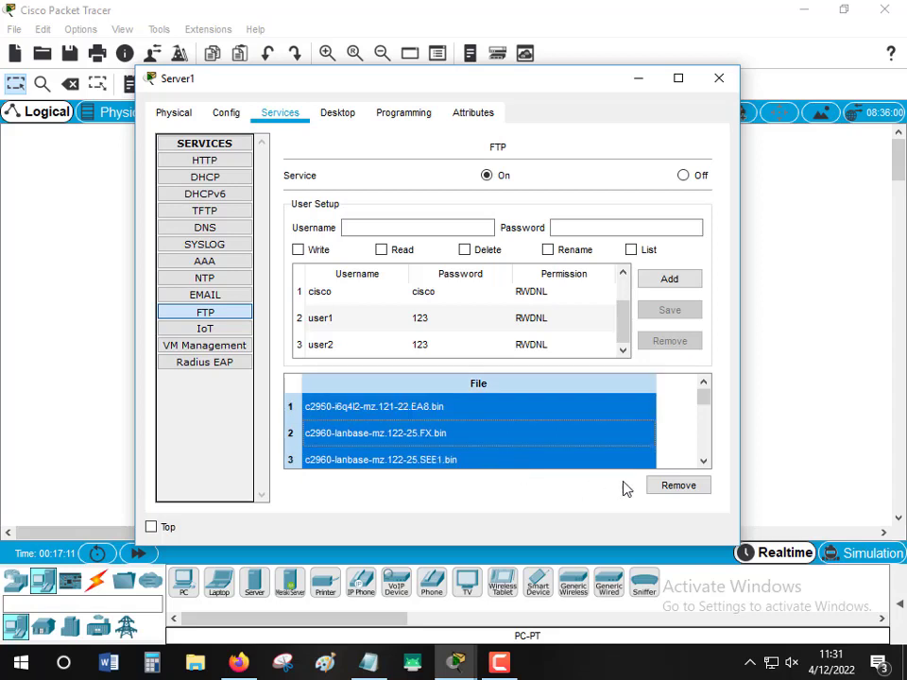
left_click(678, 485)
left_click(406, 427)
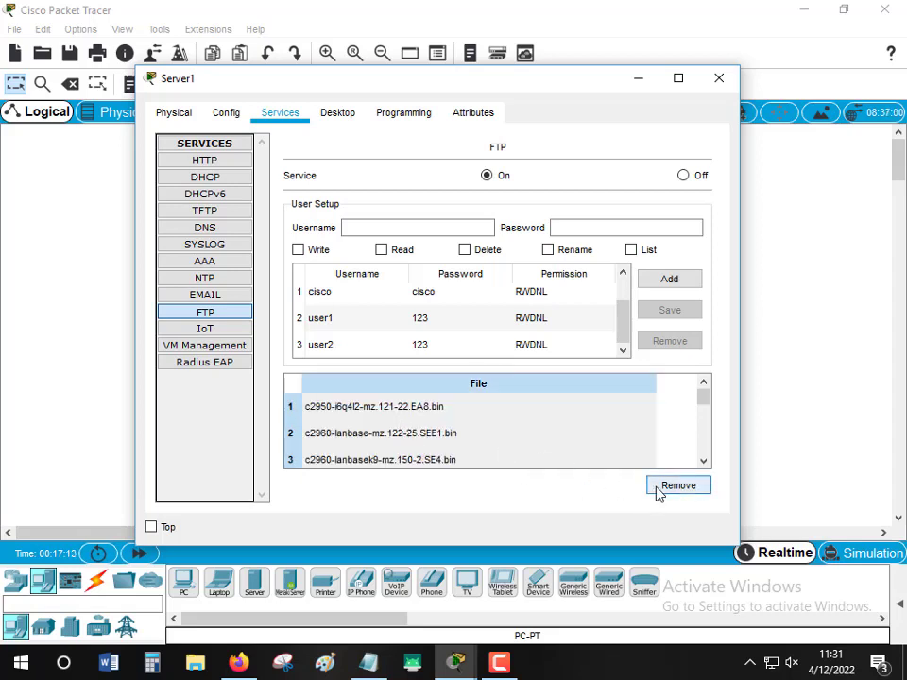
left_click(656, 488)
left_click(655, 487)
left_click(657, 490)
left_click(657, 491)
left_click(657, 490)
left_click(657, 490)
left_click(658, 491)
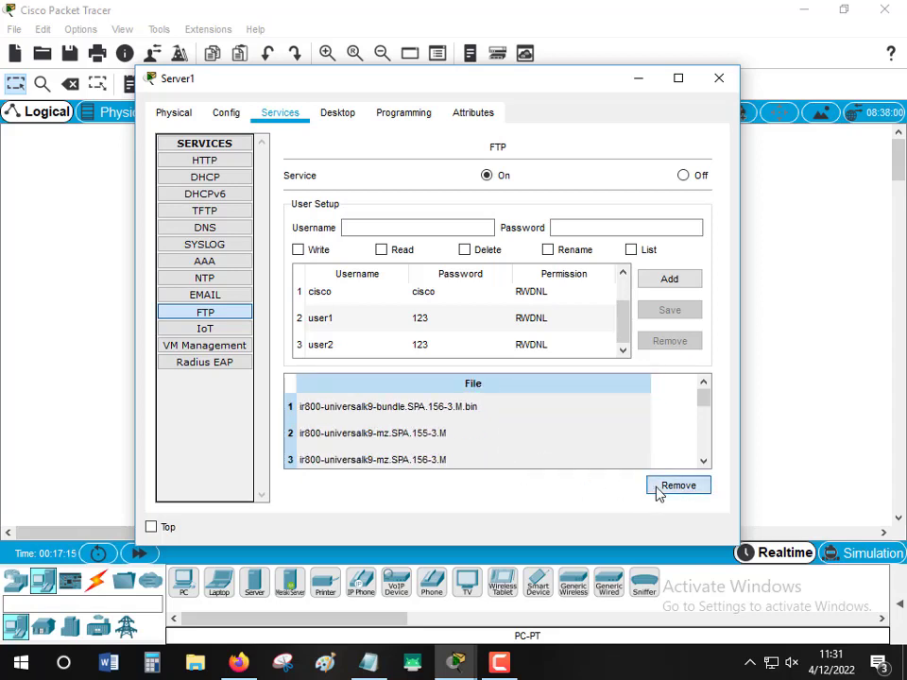
left_click(657, 490)
left_click(657, 490)
left_click(660, 490)
left_click(660, 490)
left_click(659, 489)
left_click(660, 489)
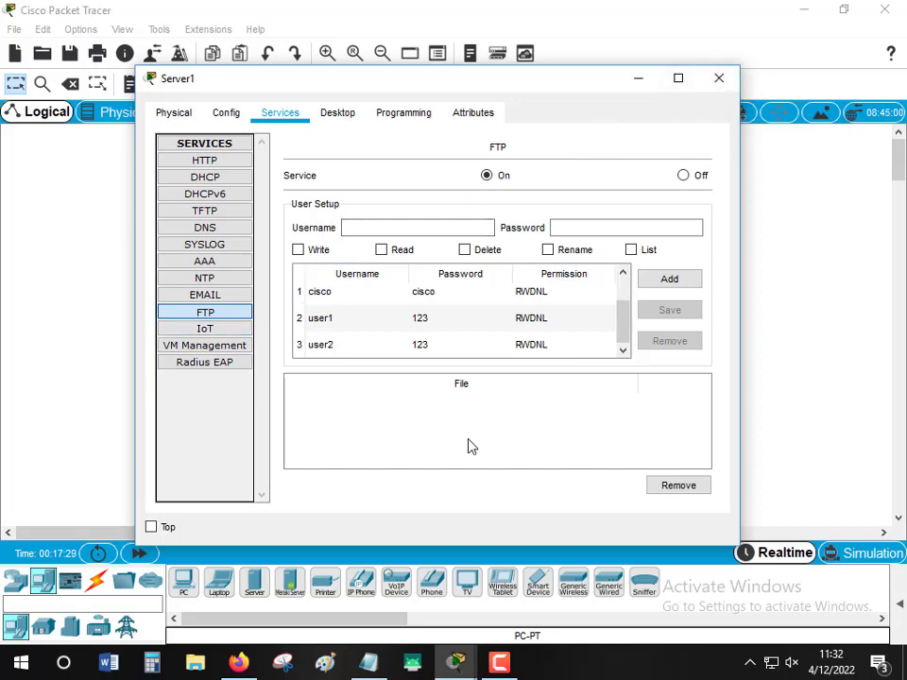
left_click(725, 81)
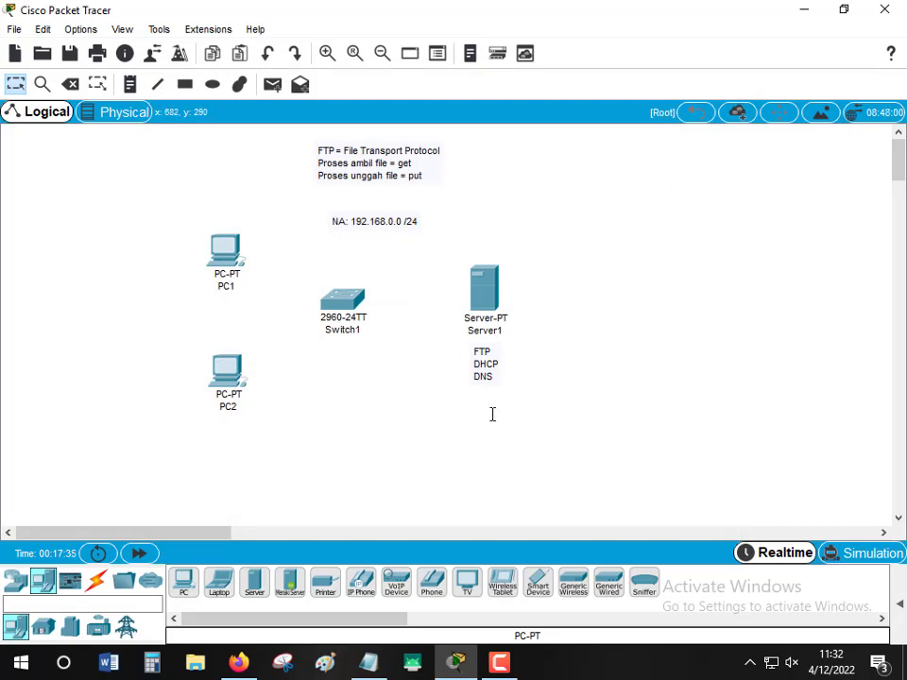
left_click_drag(457, 248, 512, 396)
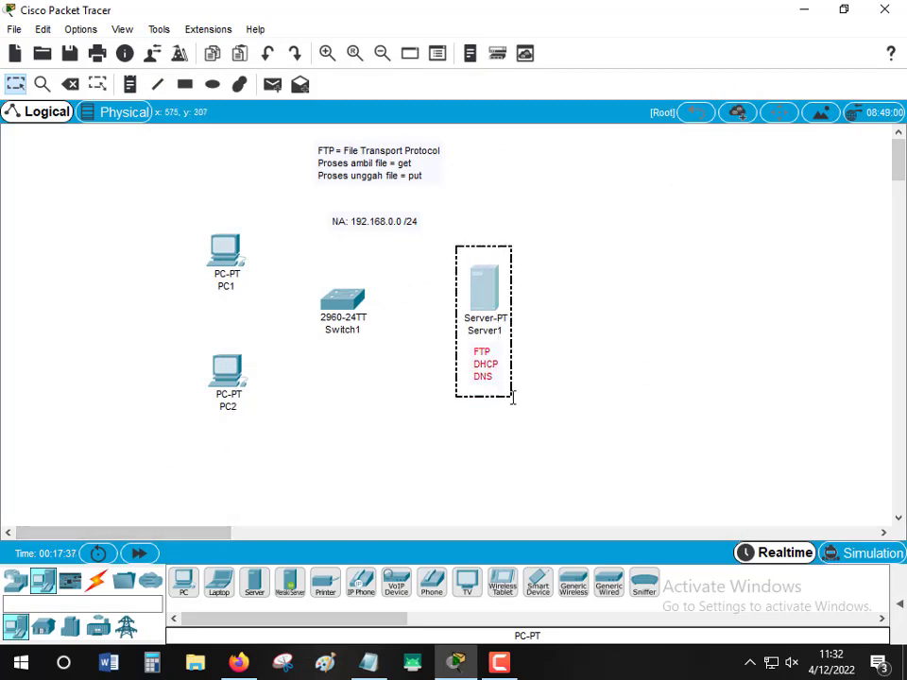
left_click(561, 352)
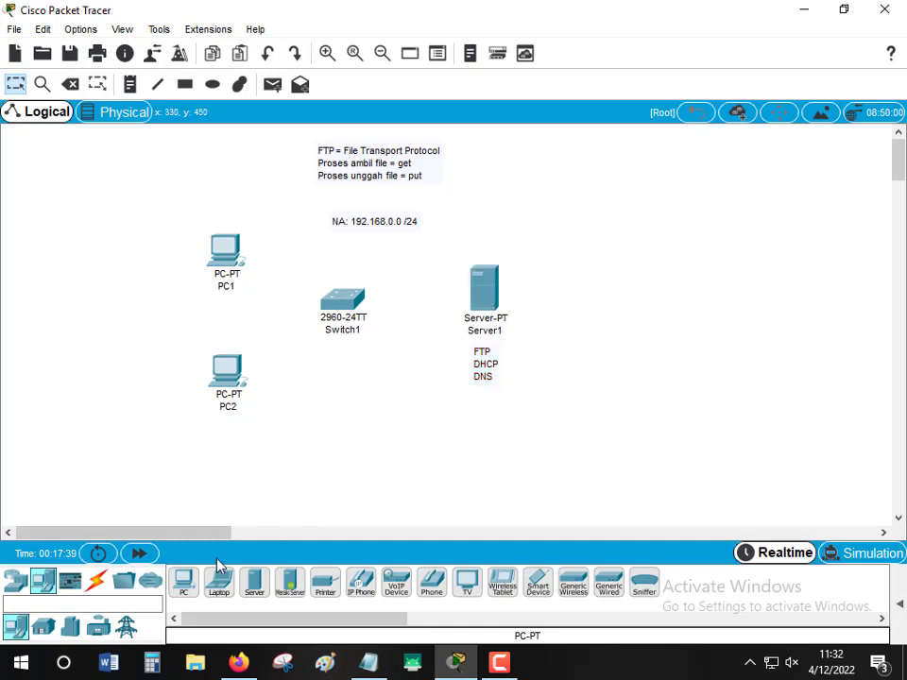
- Cable PC1 and PC2 to Switch1 using the automatically chosen connection type
left_click(96, 580)
left_click(185, 577)
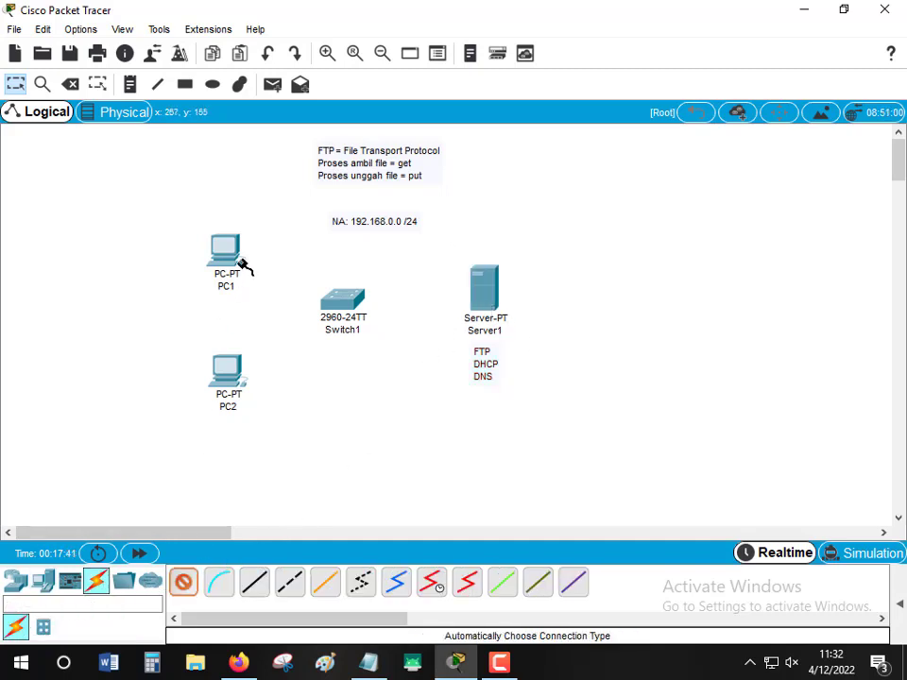
left_click(240, 261)
left_click(330, 310)
left_click(185, 577)
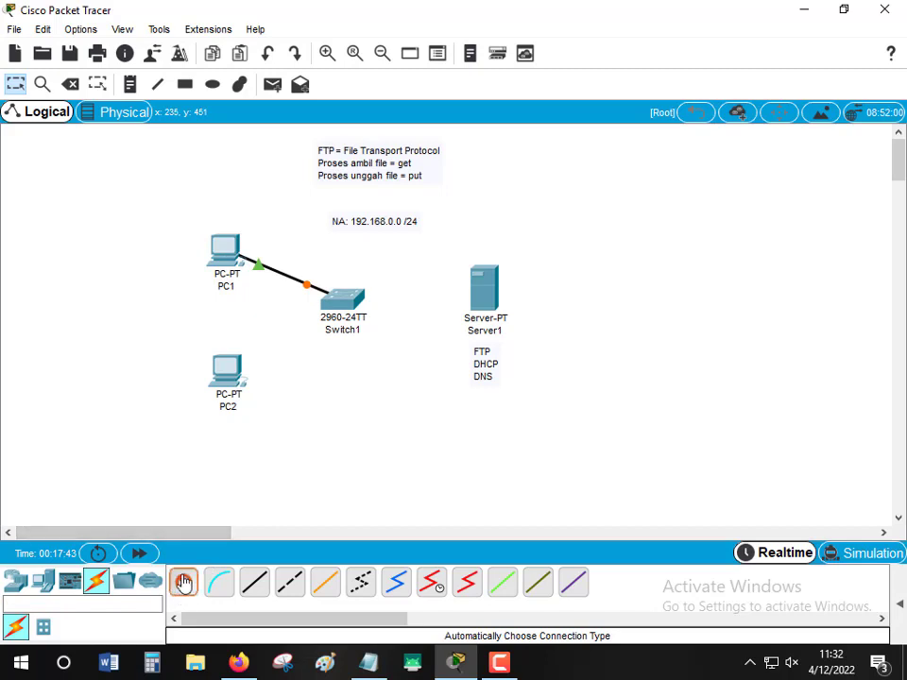
left_click(229, 378)
left_click(340, 302)
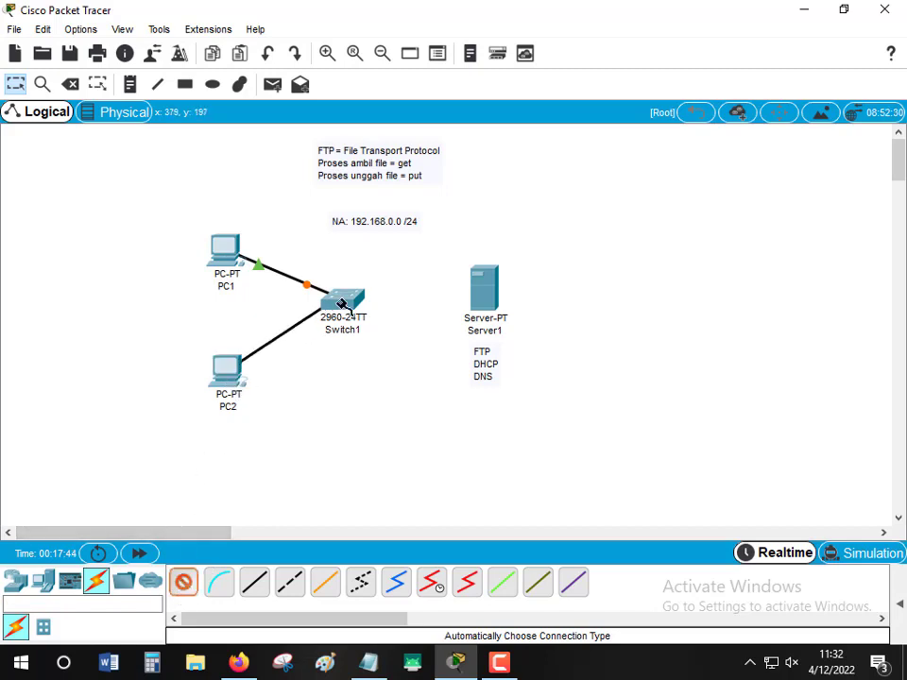
- Cable Switch1 to Server1 with the automatic connection type, and move Server1 and its FTP/DHCP/DNS note slightly down to level the link
left_click(185, 577)
left_click(340, 303)
left_click(480, 300)
left_click(477, 296)
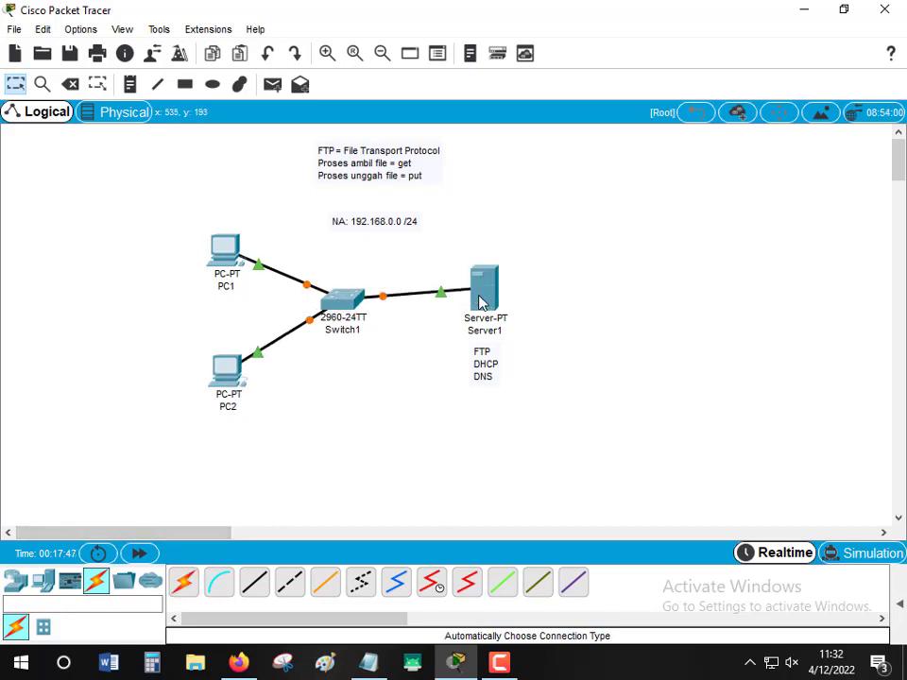
mouse_move(485, 297)
left_mouse_down()
mouse_move(482, 335)
mouse_move(483, 316)
left_mouse_up()
left_click_drag(484, 360, 480, 372)
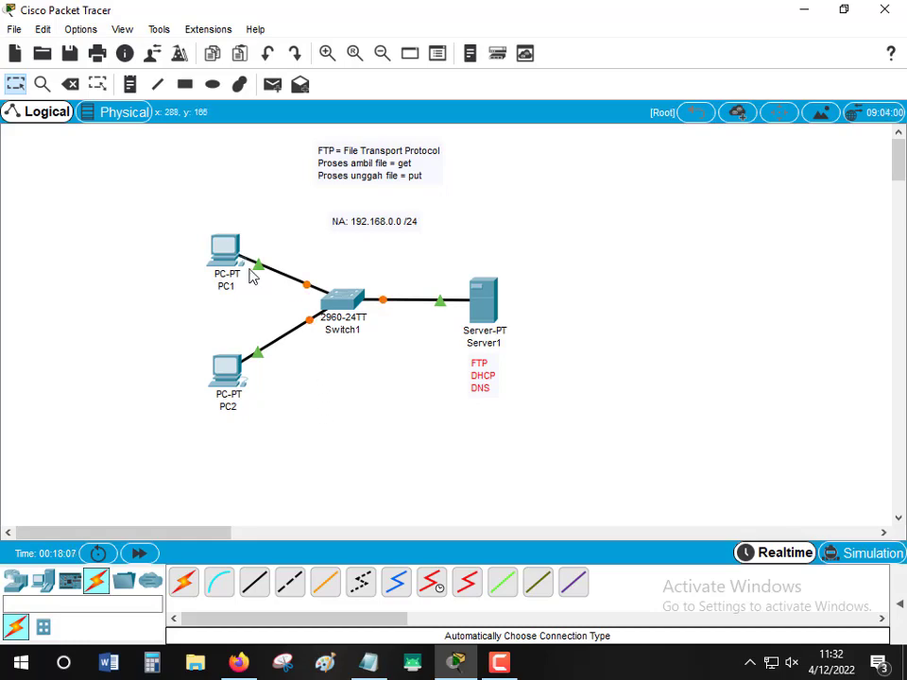
- Switch PC1's IPv4 configuration to DHCP and check its assigned IP address, gateway and DNS server
left_click(218, 265)
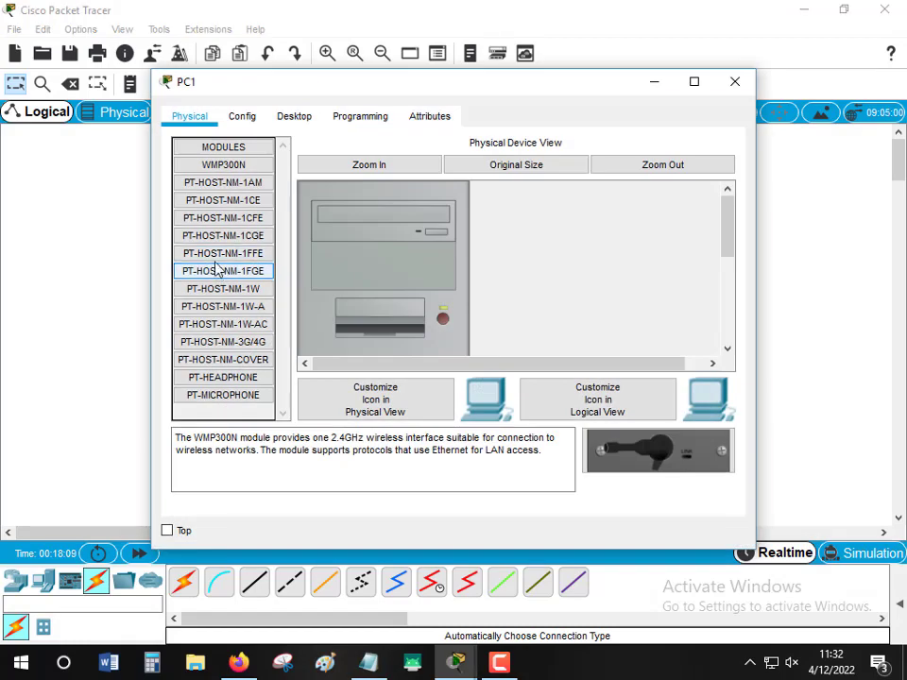
left_click(241, 116)
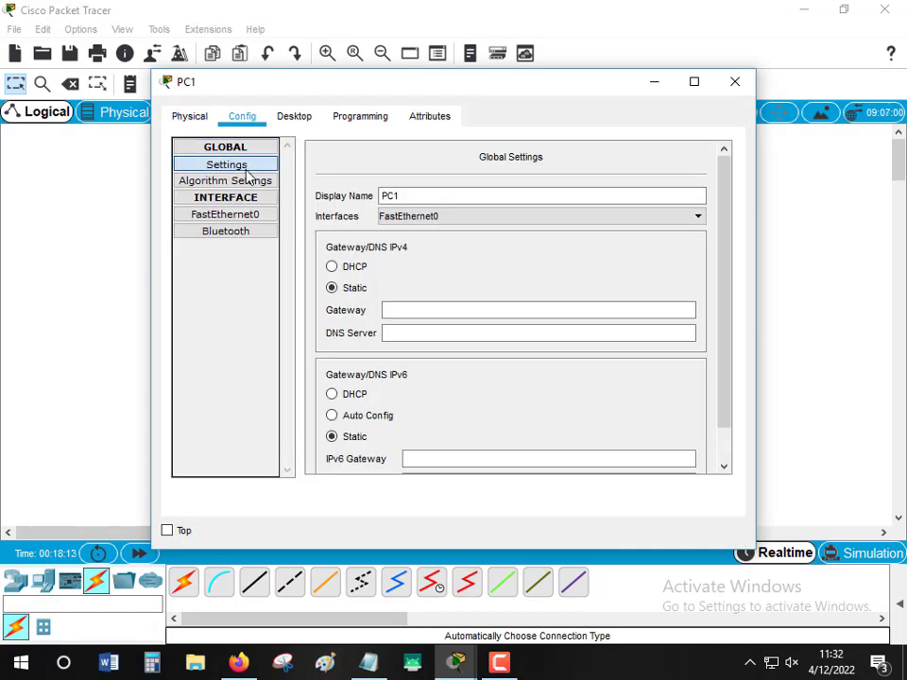
left_click(349, 274)
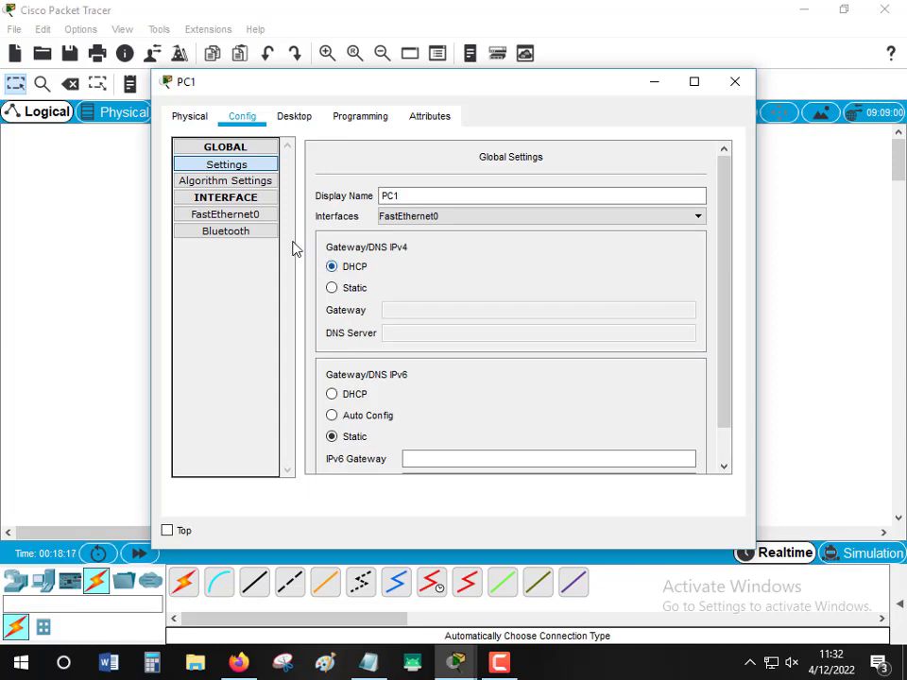
left_click(196, 217)
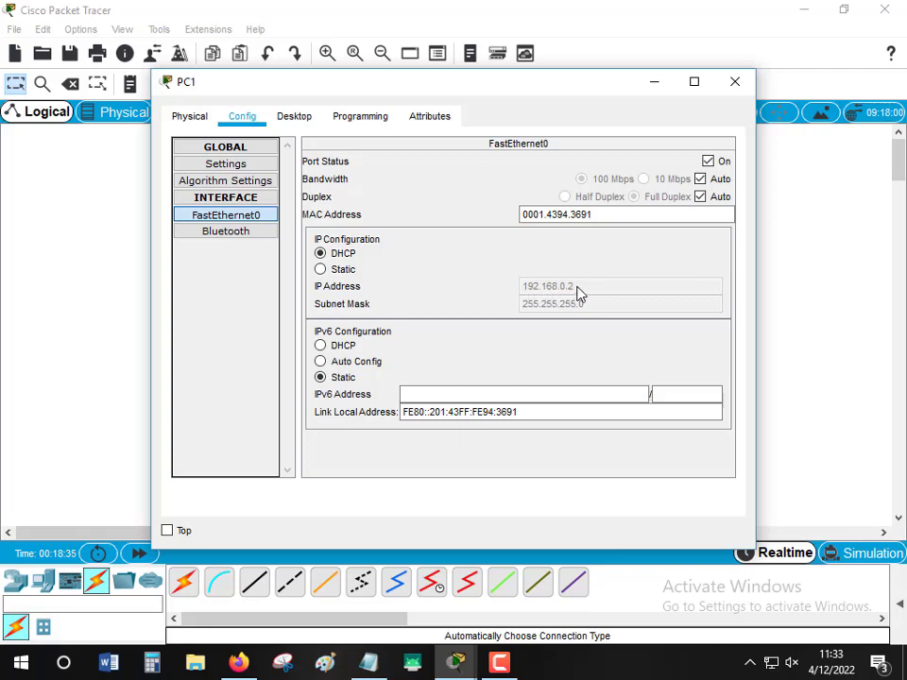
left_click(227, 165)
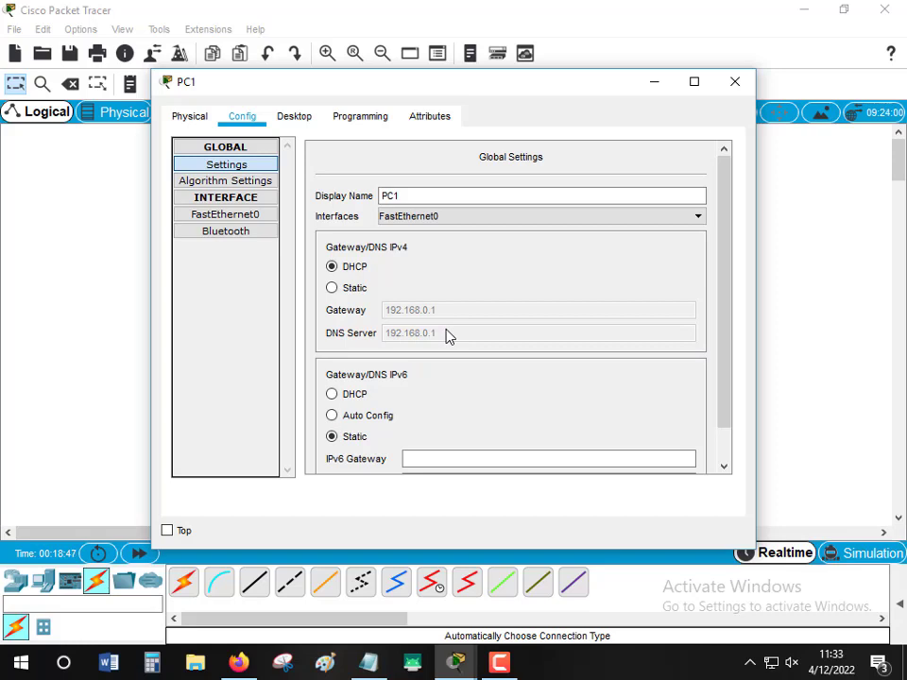
left_click(734, 89)
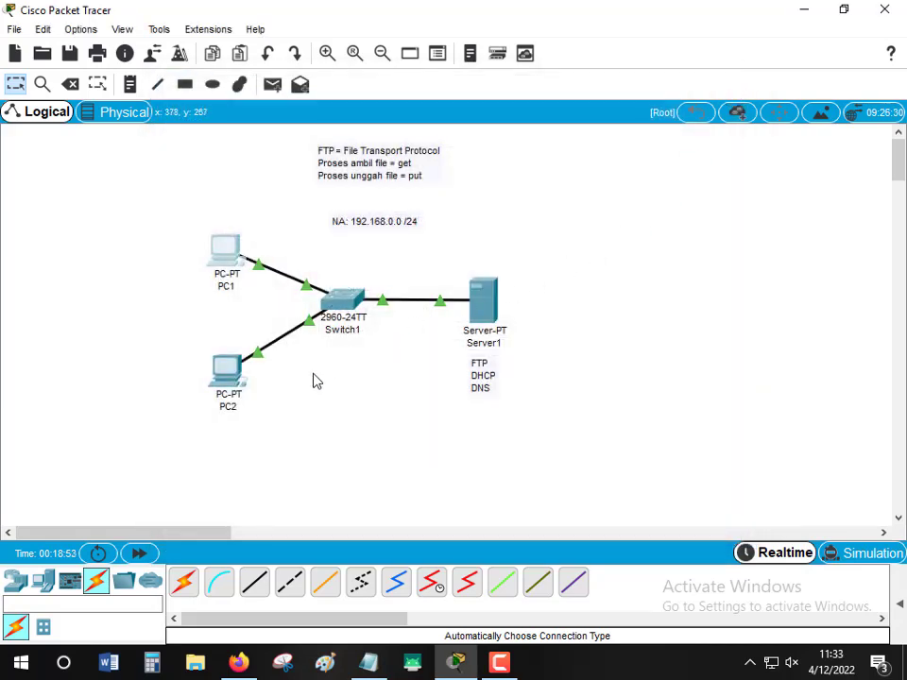
- Switch PC2's IPv4 configuration to DHCP and check the address assigned to its FastEthernet0 interface
left_click(235, 387)
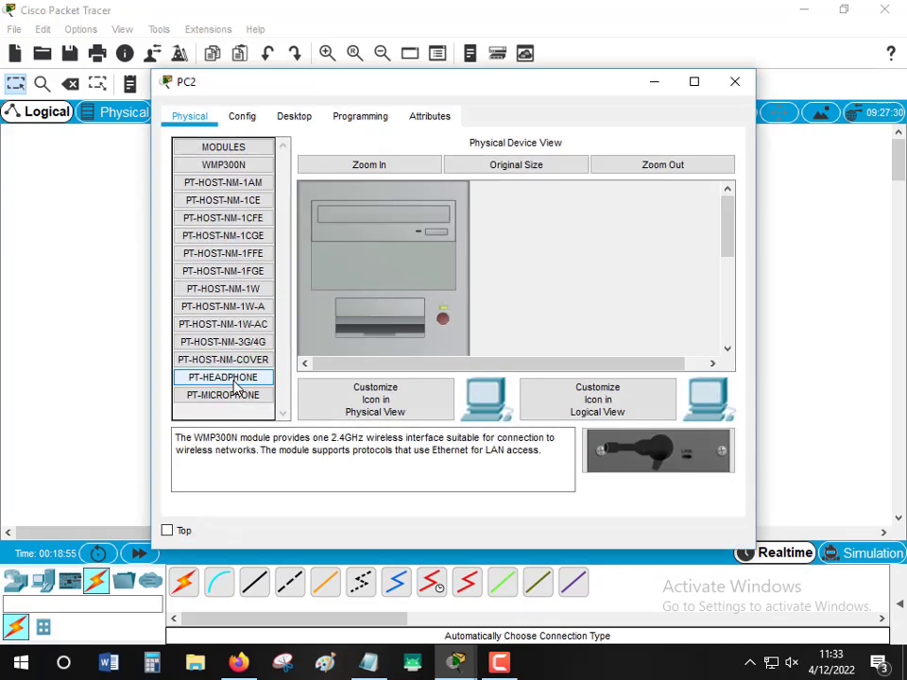
left_click(242, 117)
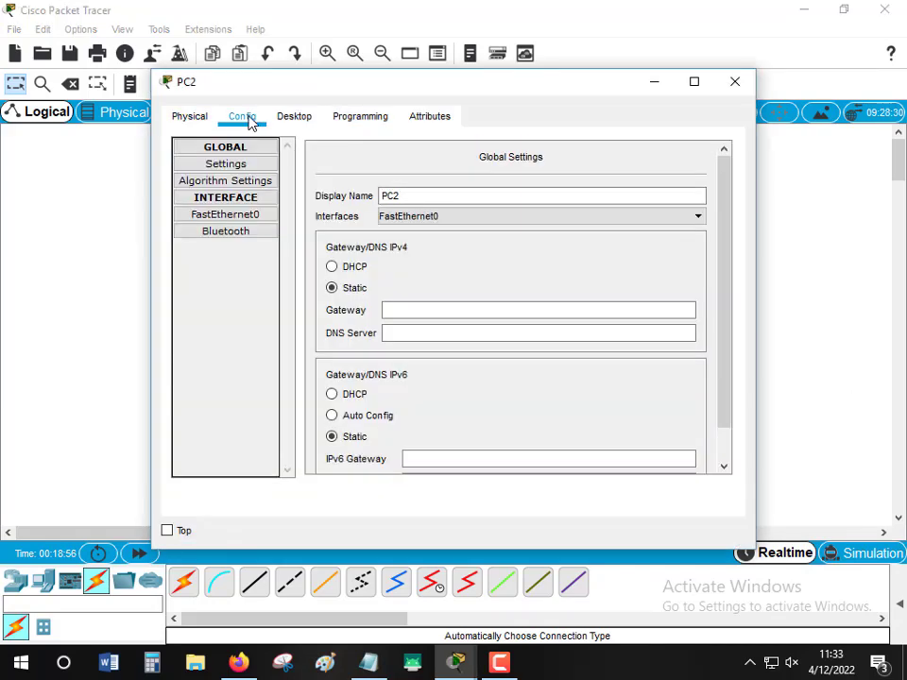
left_click(240, 165)
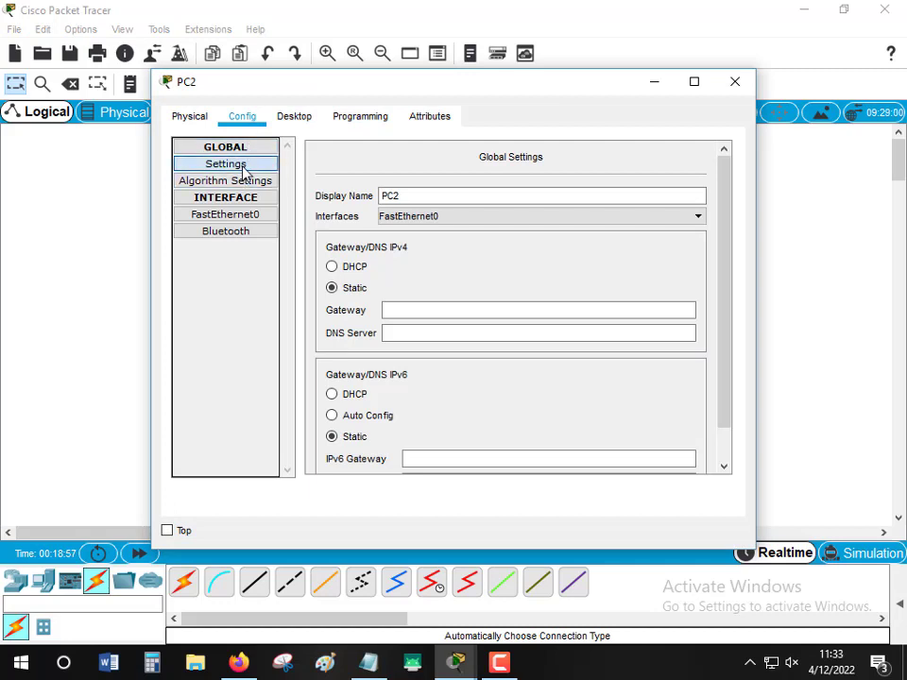
left_click(331, 267)
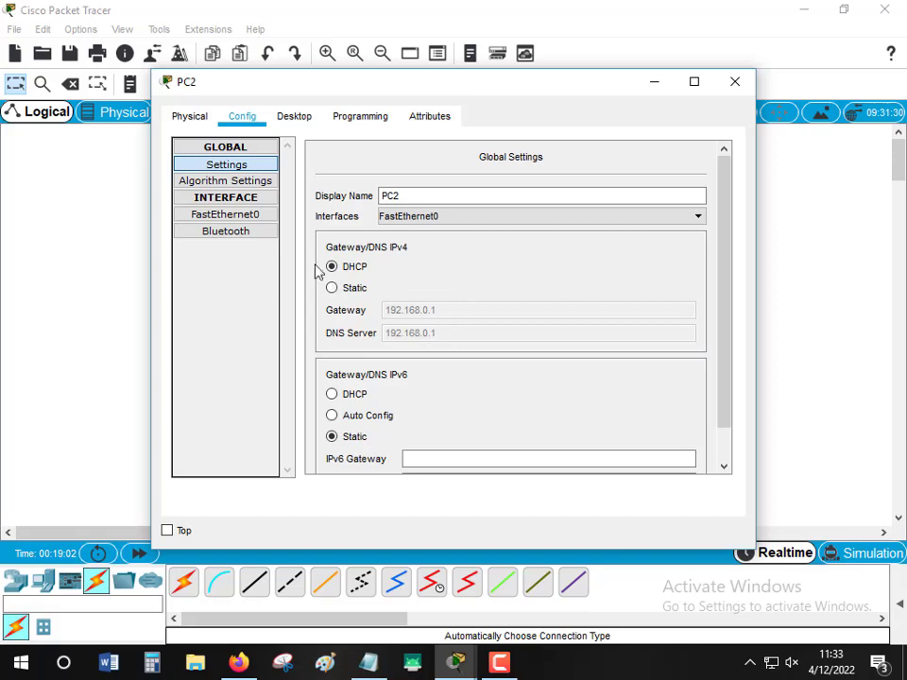
left_click(224, 217)
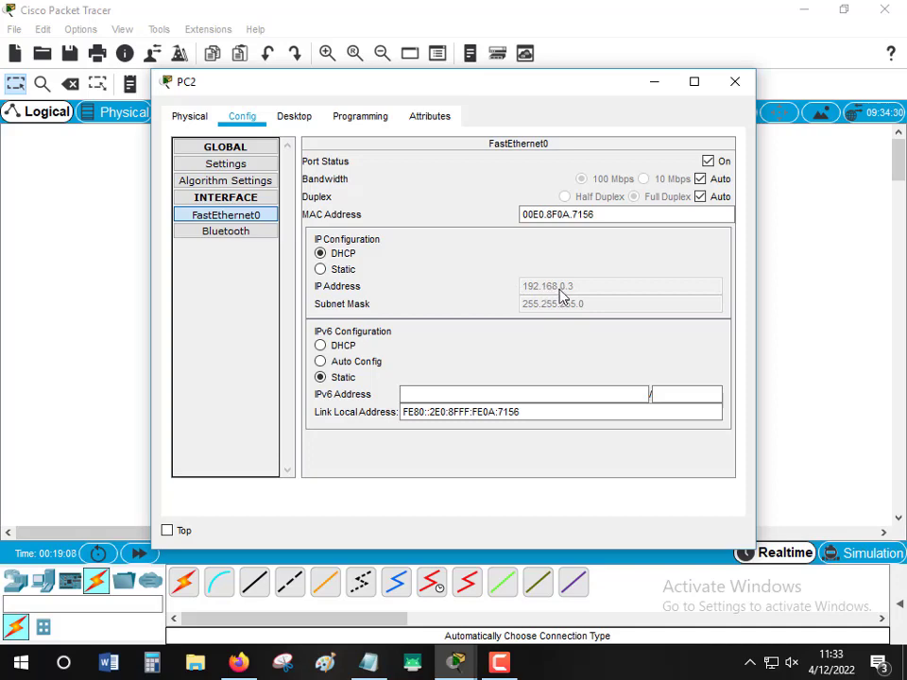
left_click(735, 88)
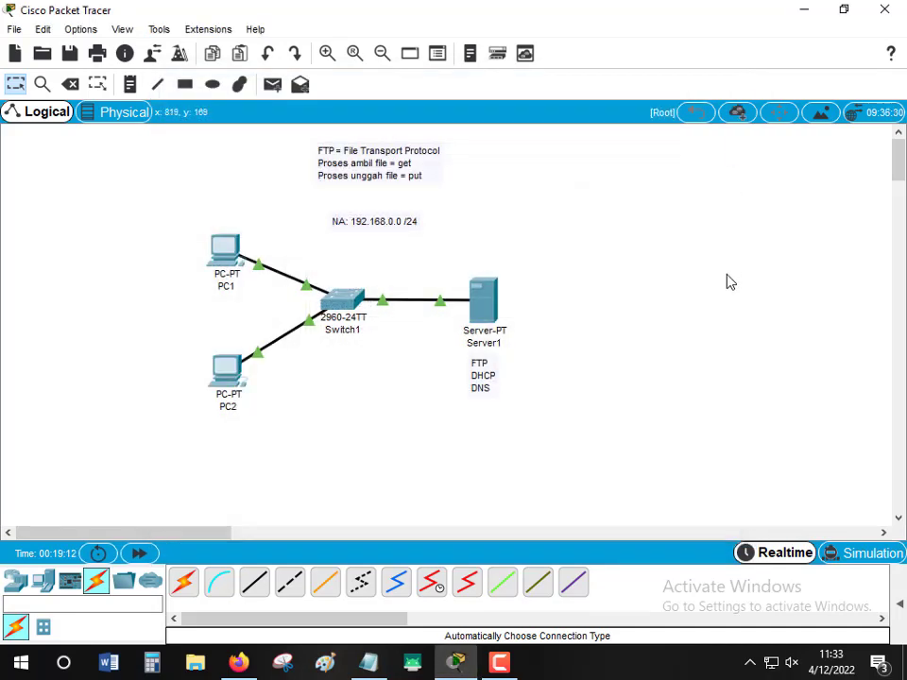
- Shift PC2 slightly down and PC1 slightly left in the topology
mouse_move(250, 370)
left_mouse_down()
mouse_move(223, 397)
mouse_move(236, 379)
left_mouse_up()
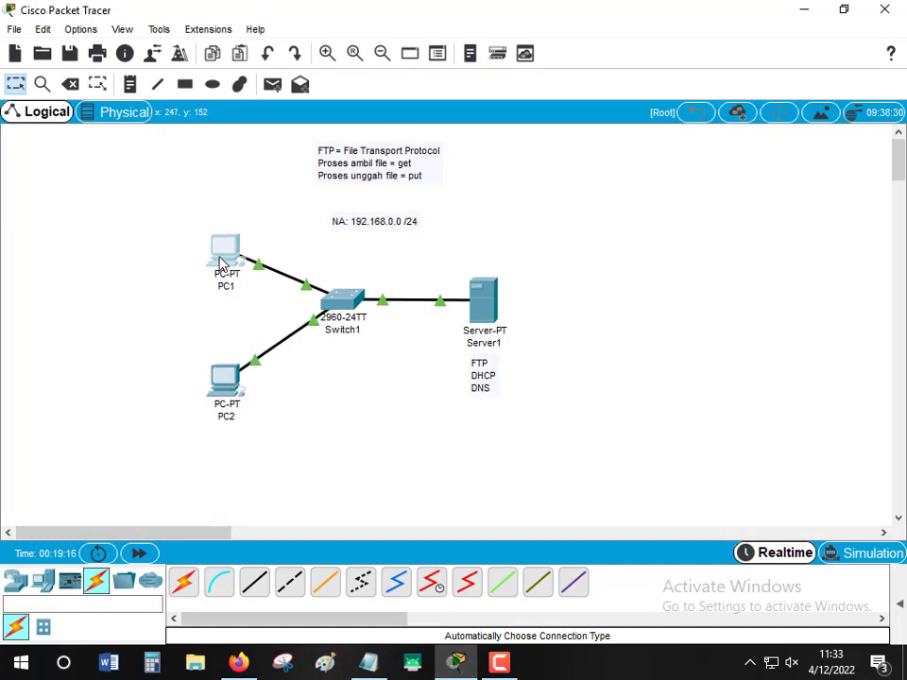
left_click_drag(223, 253, 218, 252)
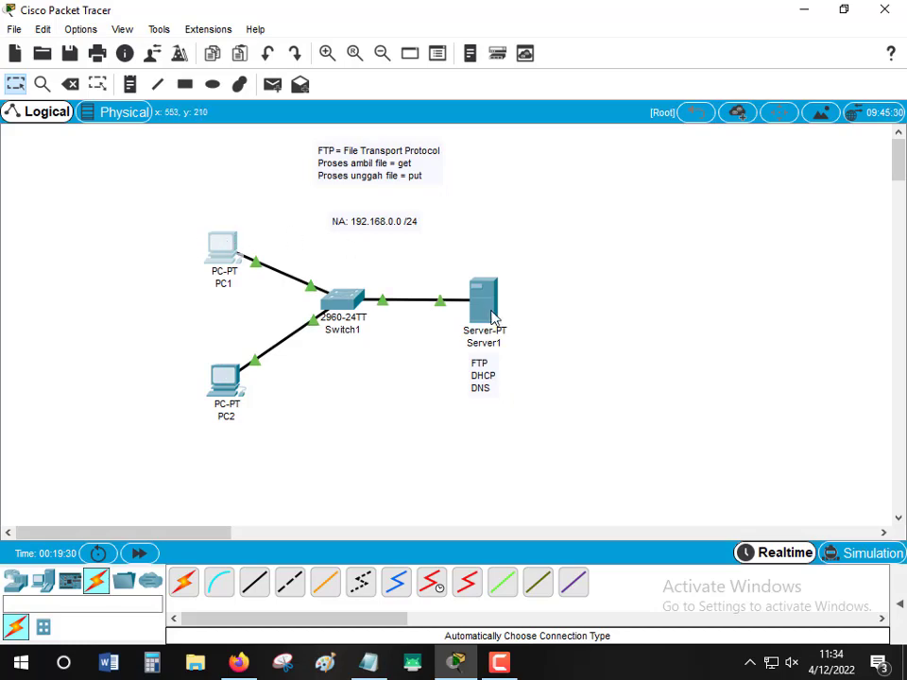
- Open the Text Editor on PC1 and check which text files are available to open
left_click(218, 255)
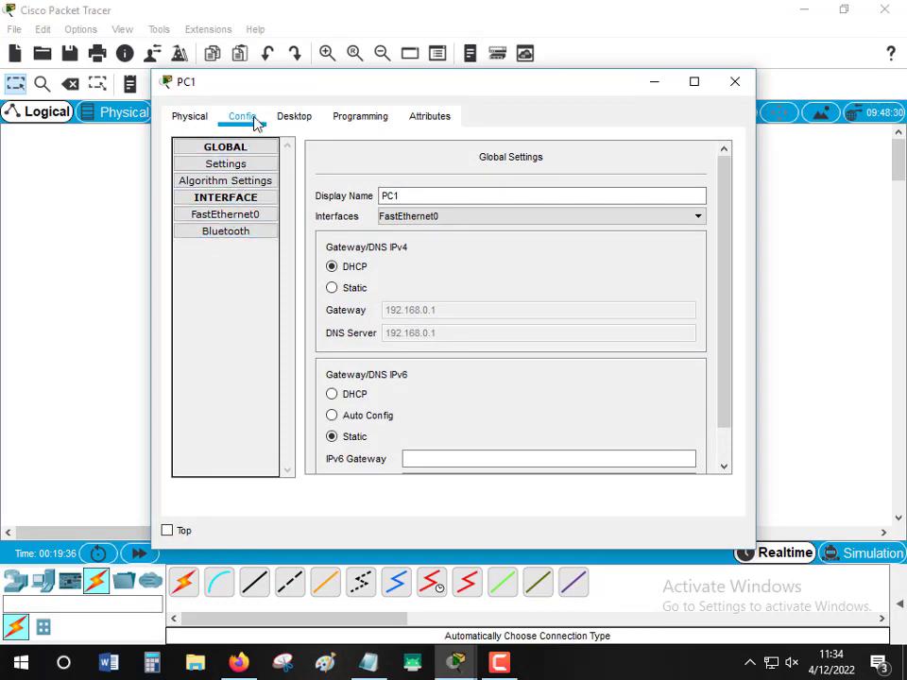
left_click(294, 119)
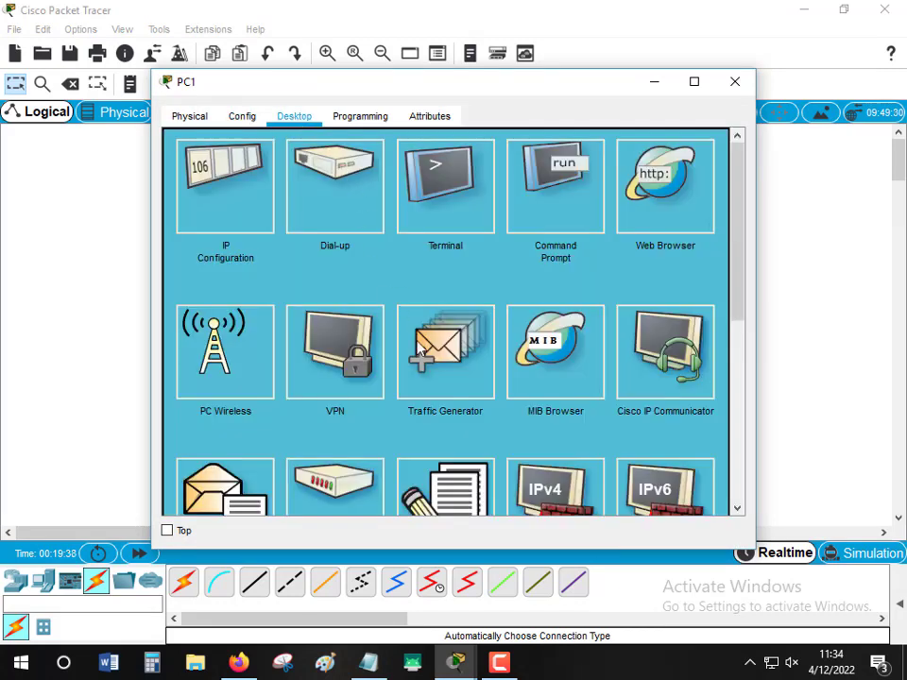
scroll(420, 352, "down", 3)
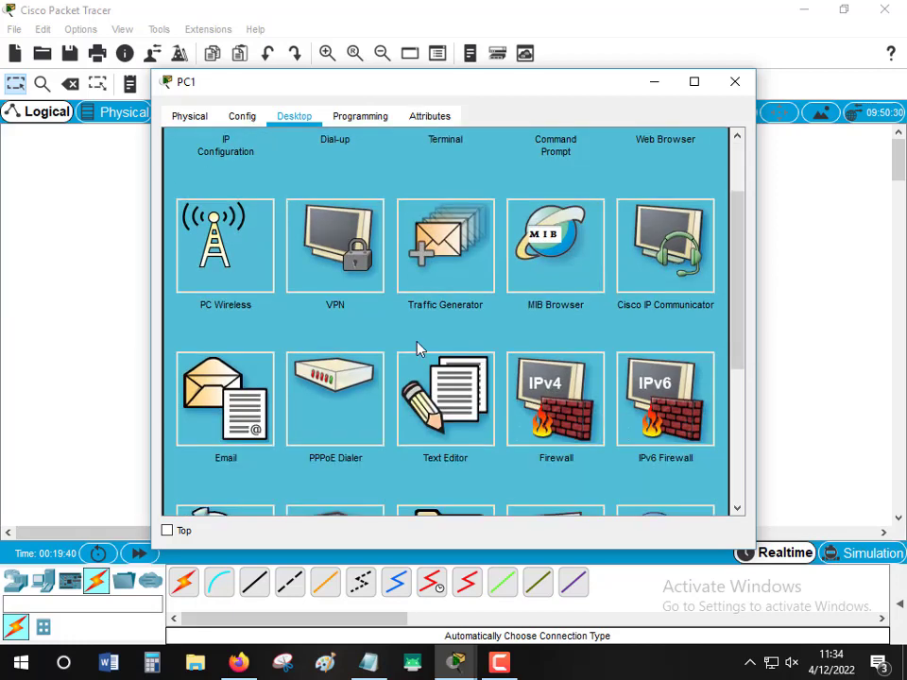
left_click(448, 399)
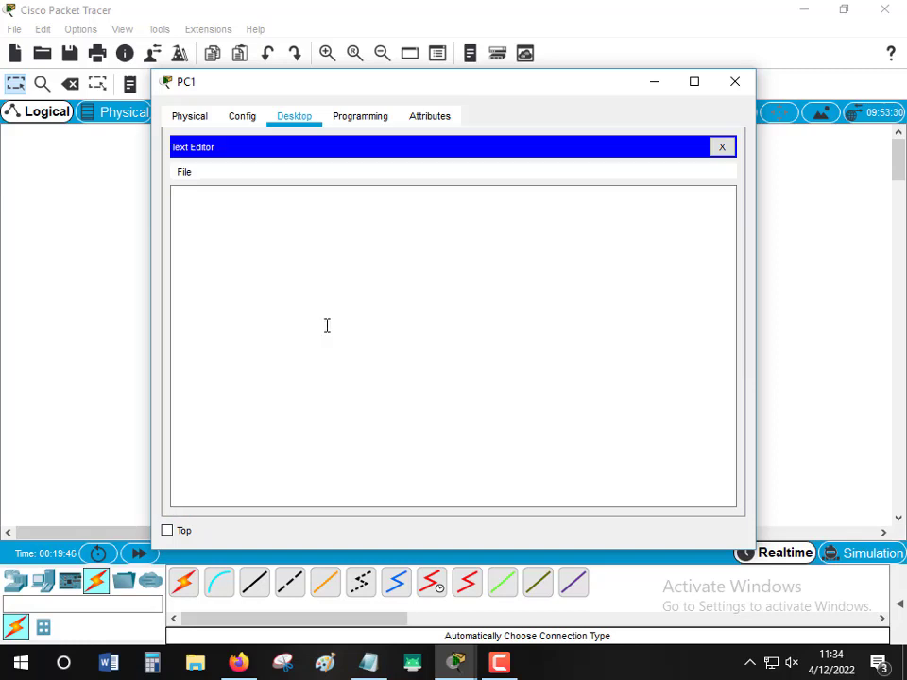
left_click(185, 172)
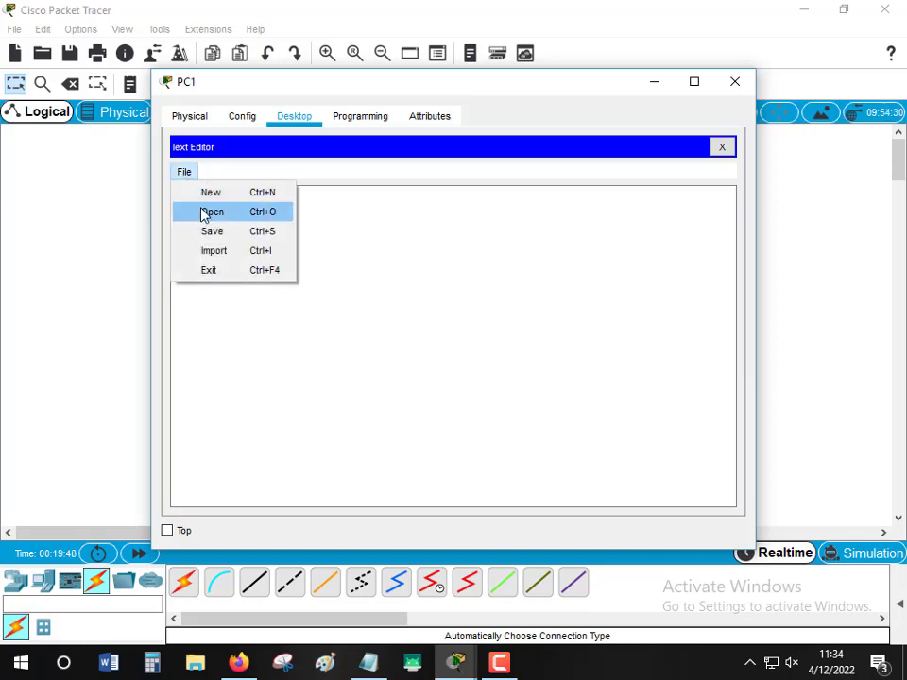
left_click(204, 213)
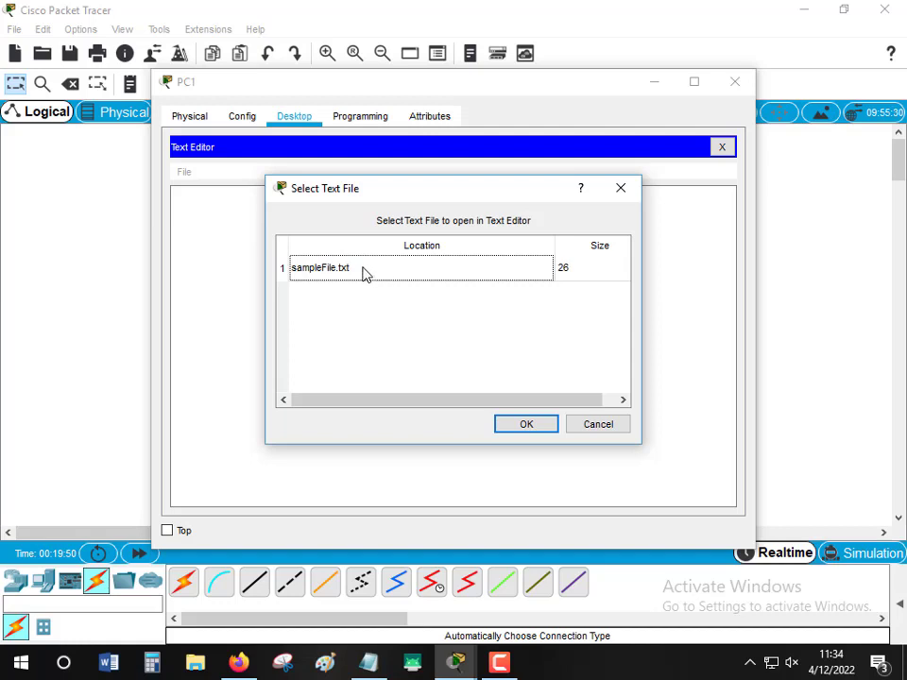
left_click(599, 426)
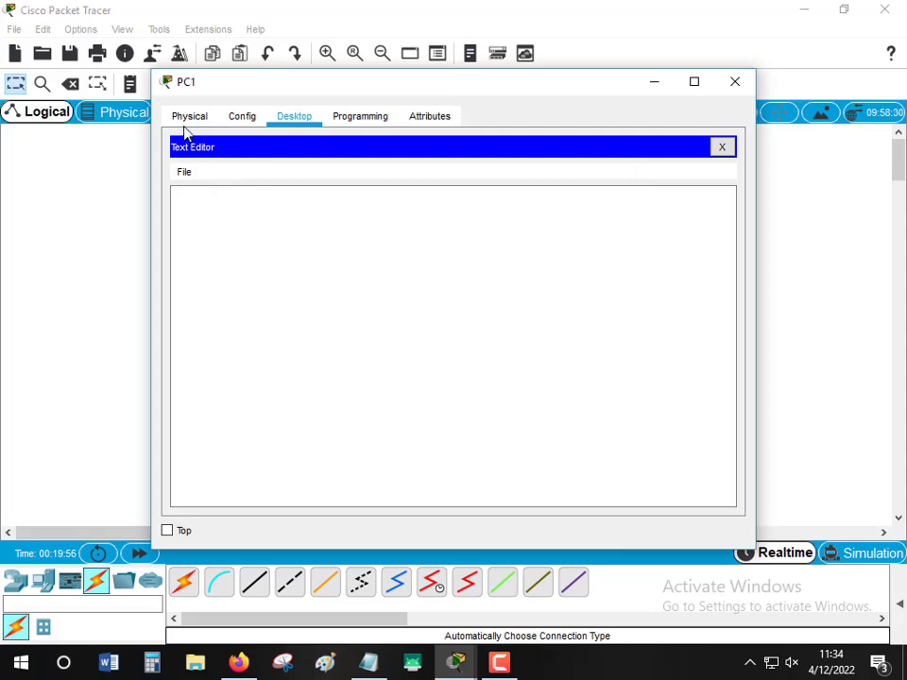
- Create a new text file on PC1 containing "Test 1 Test 1" and save it as a.txt
left_click(183, 183)
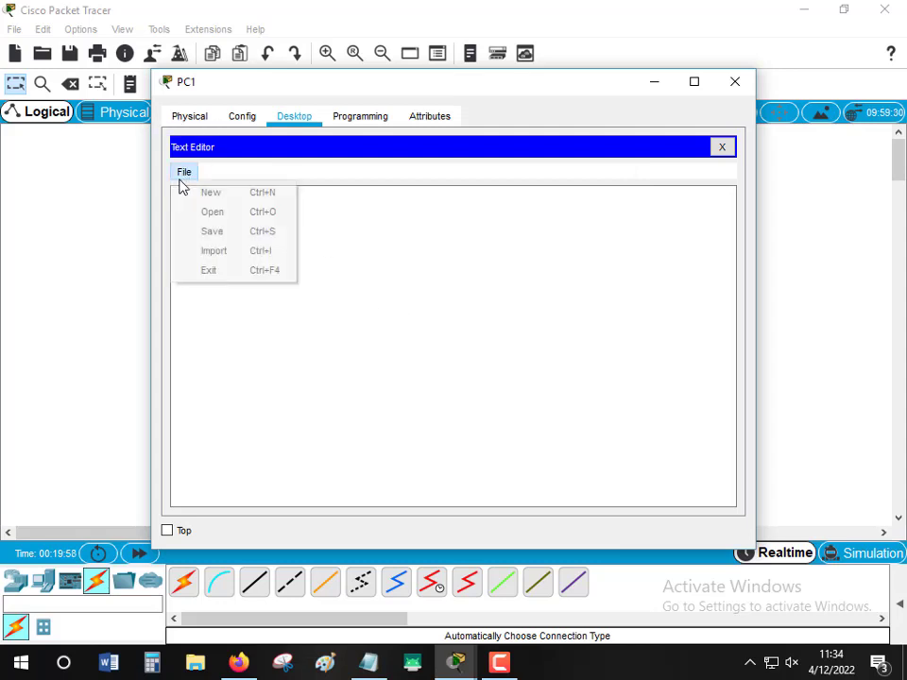
left_click(191, 196)
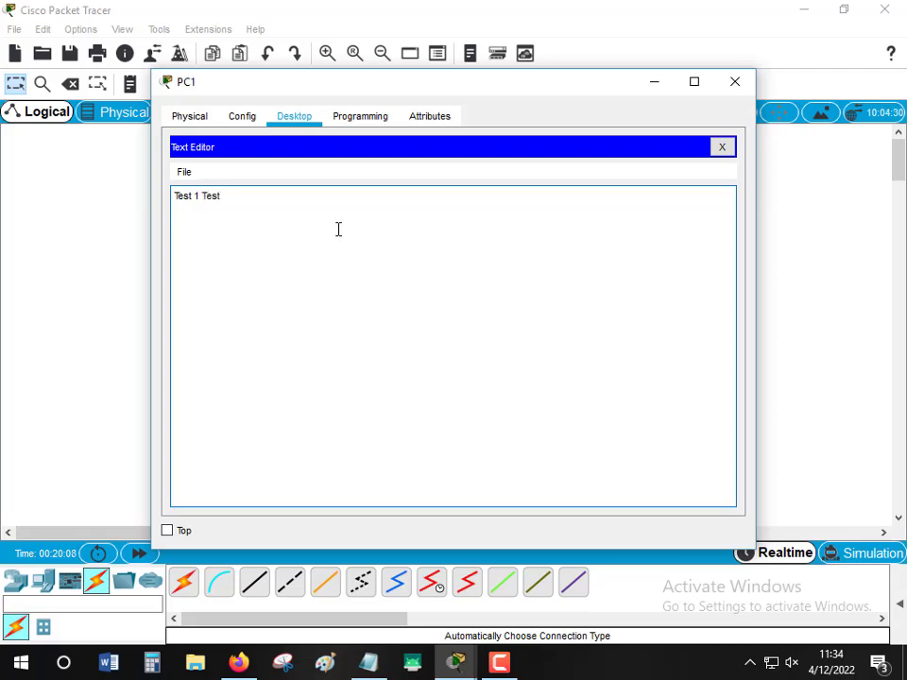
left_click(184, 172)
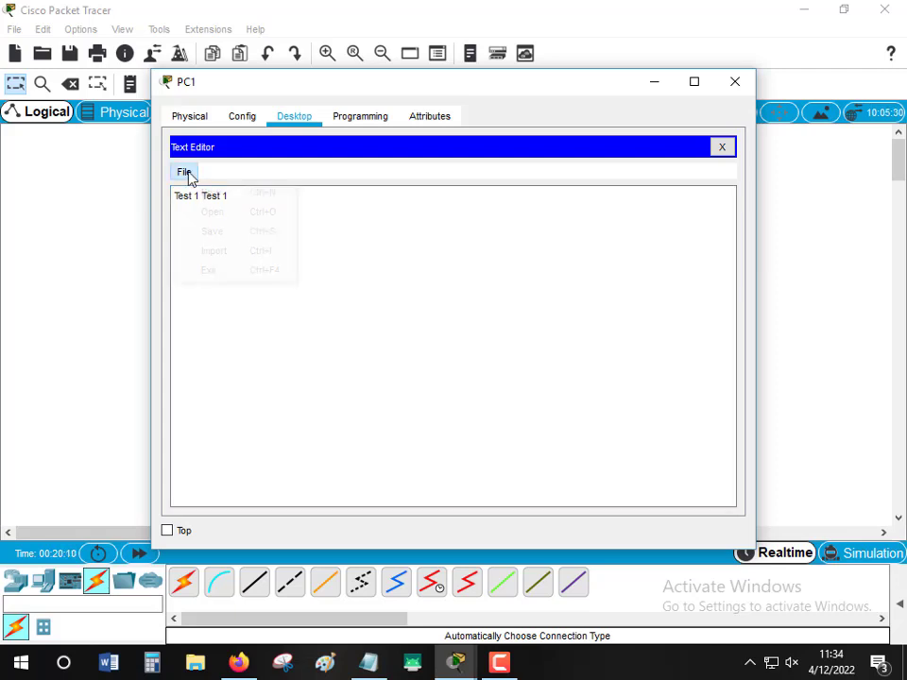
left_click(211, 232)
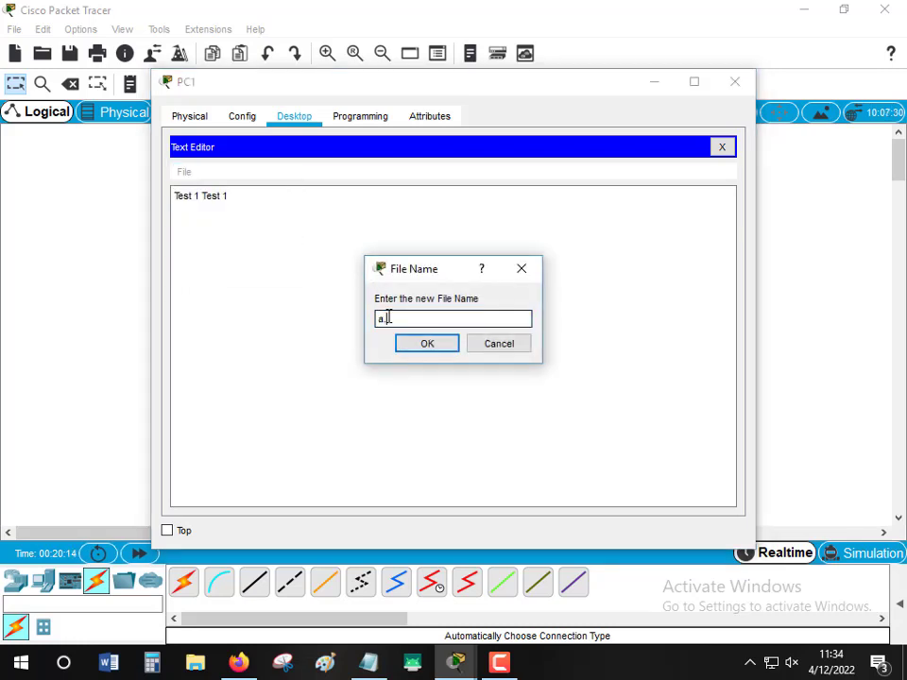
type("a.txt")
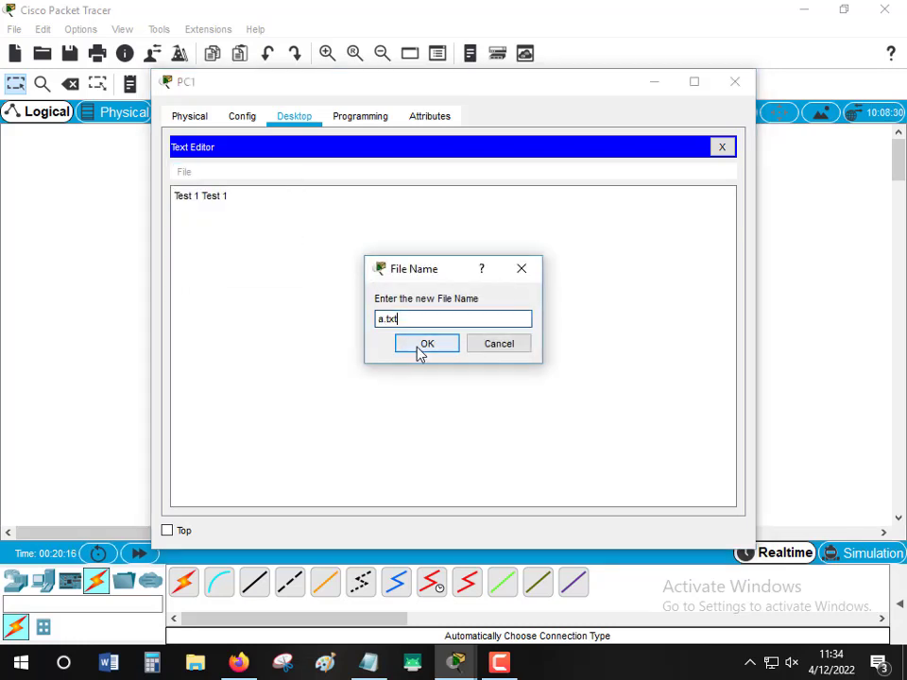
left_click(421, 346)
- Copy the text into a new file, change it to "Test 2 Test 2" and save it as b.txt
left_click_drag(229, 195, 168, 195)
key("ctrl+c")
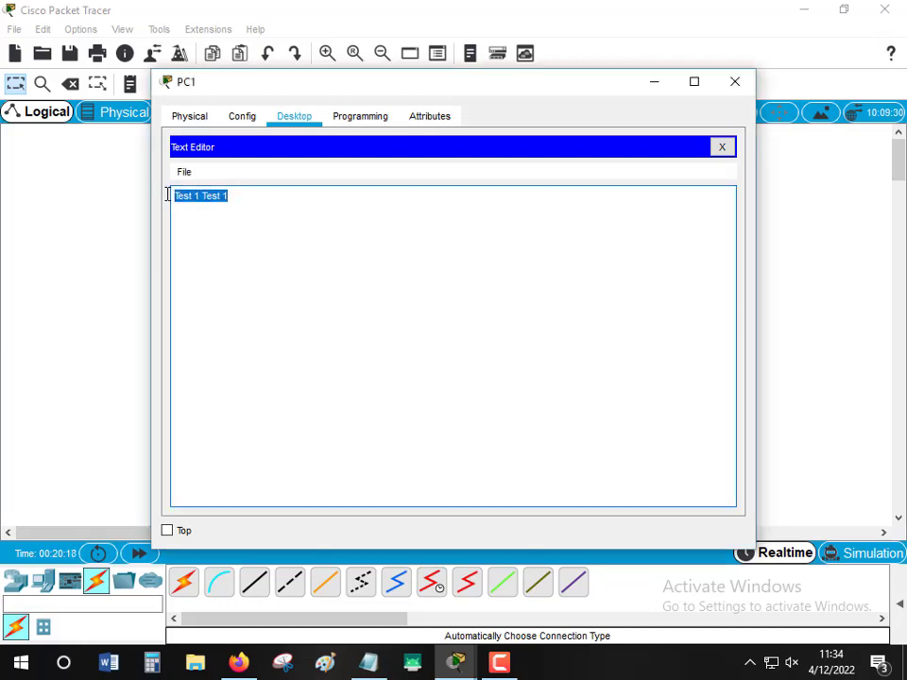
left_click(184, 171)
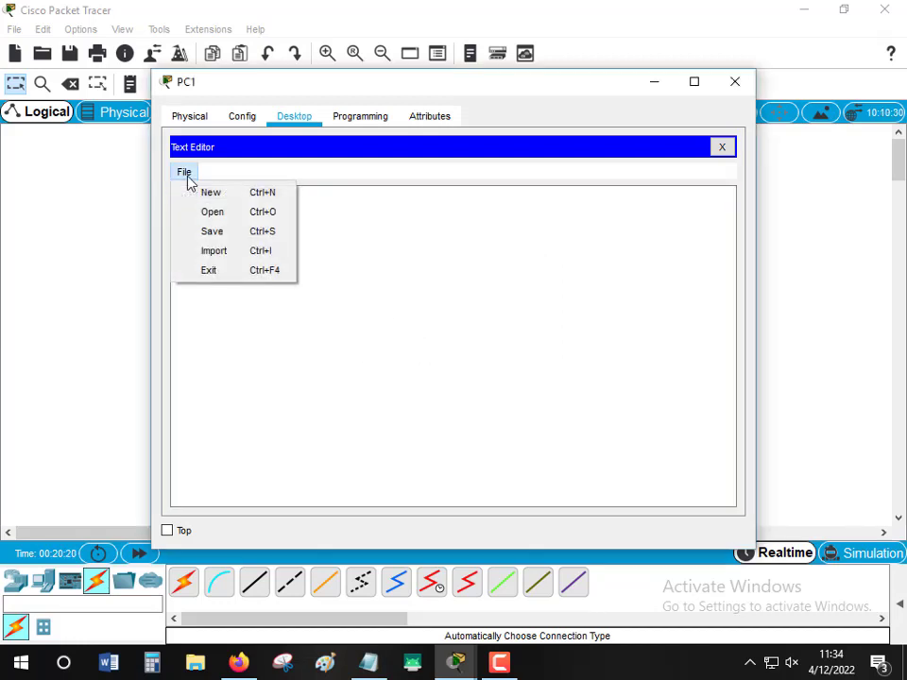
left_click(203, 194)
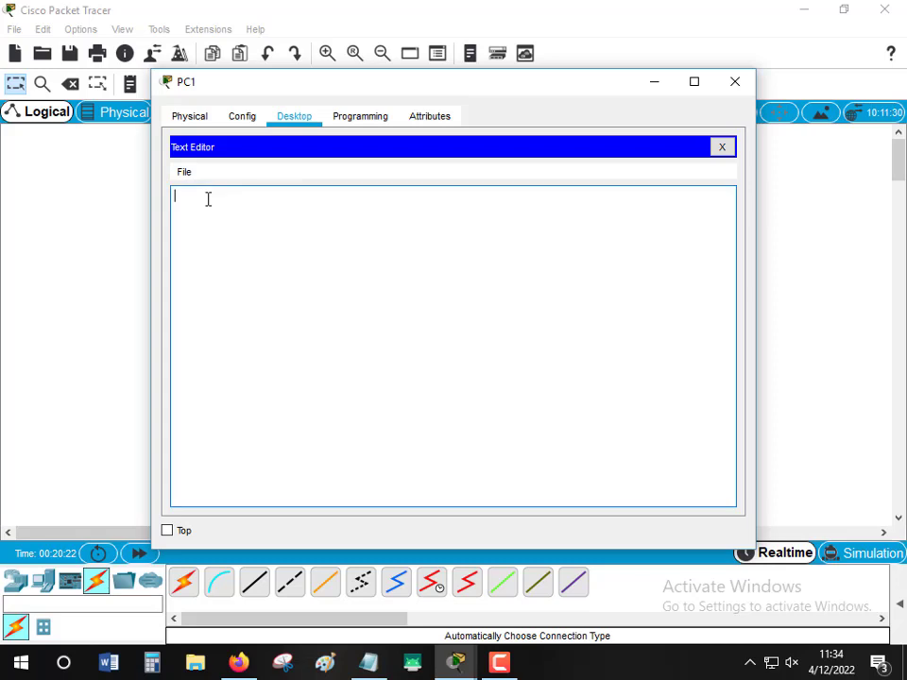
key("ctrl+v")
key("BackSpace")
type("2")
left_click(185, 172)
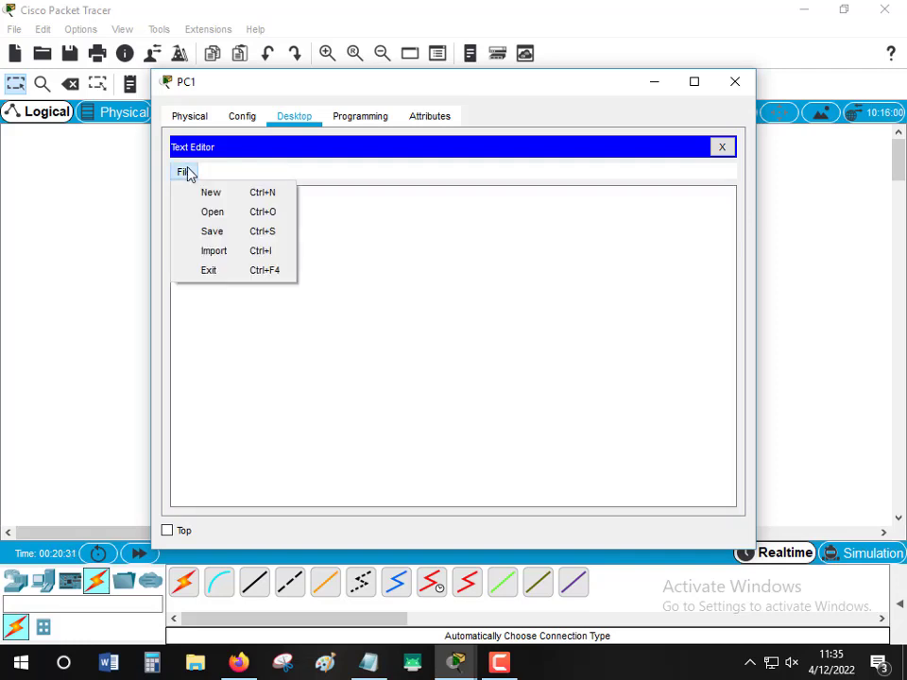
left_click(212, 236)
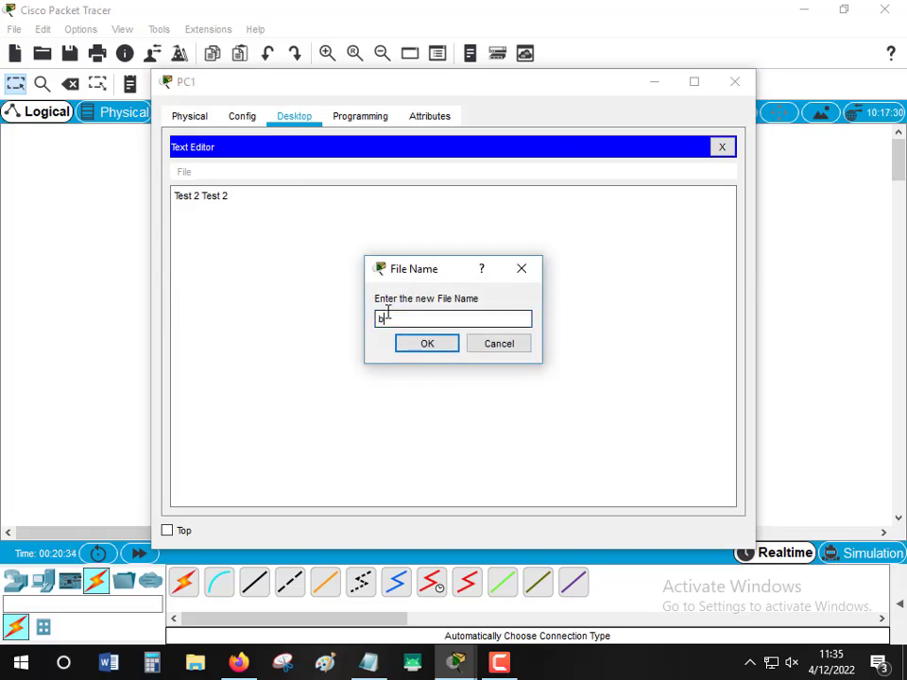
type("b.txt")
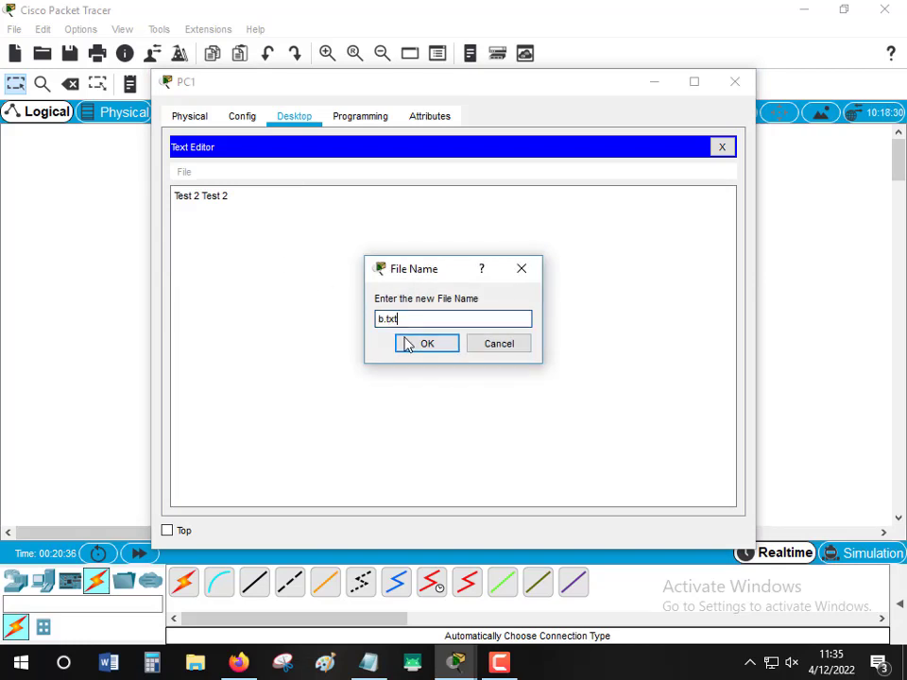
left_click(411, 344)
- Copy the text into another new file, change it to "Test 3 Test 3" and save it as c.txt
left_click_drag(242, 210, 169, 190)
key("ctrl+c")
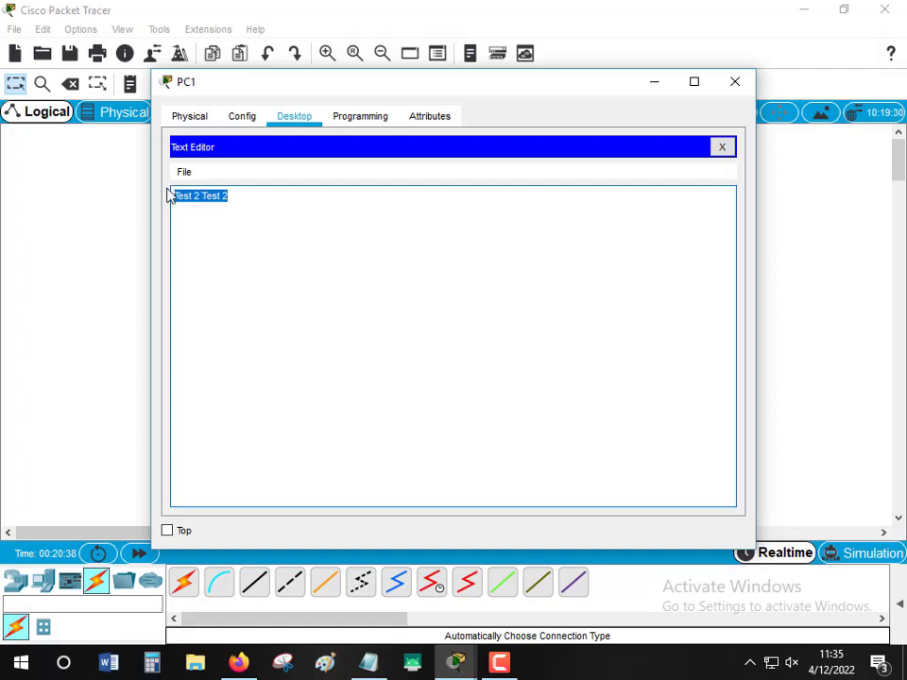
left_click(183, 172)
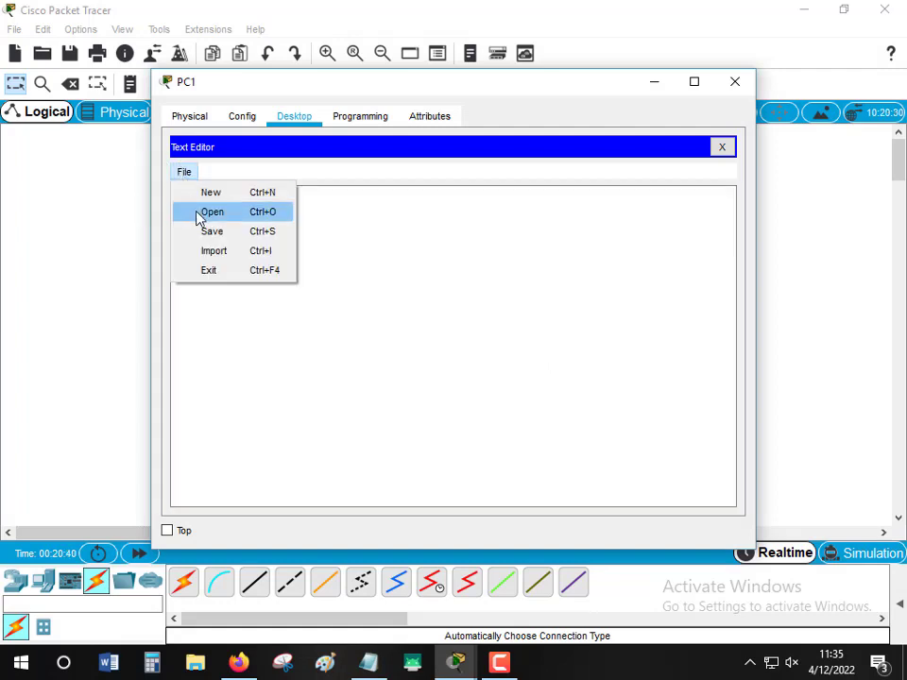
left_click(206, 194)
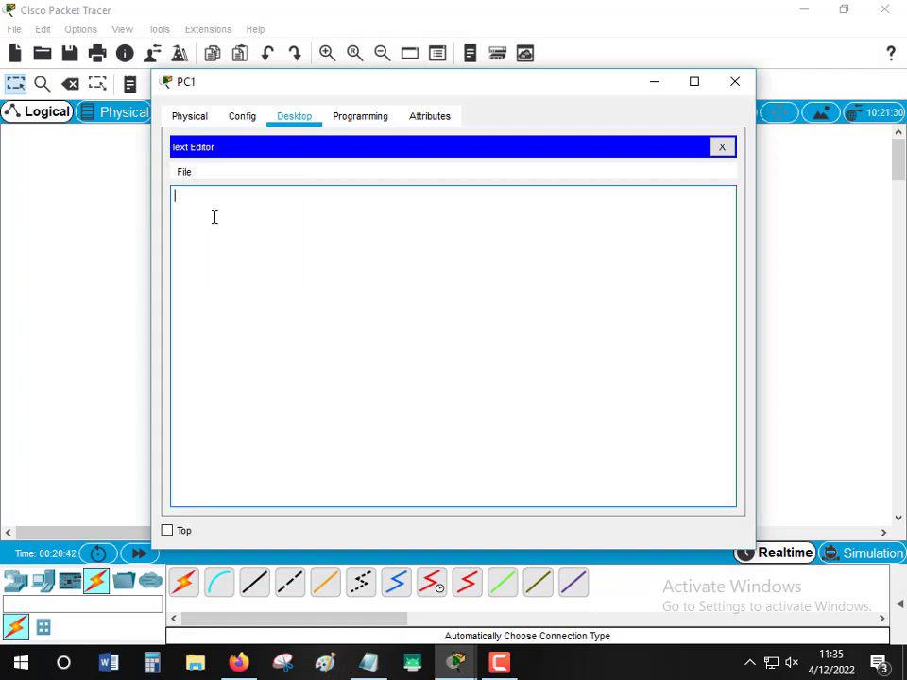
key("ctrl+v")
key("BackSpace")
type("3")
left_click(192, 176)
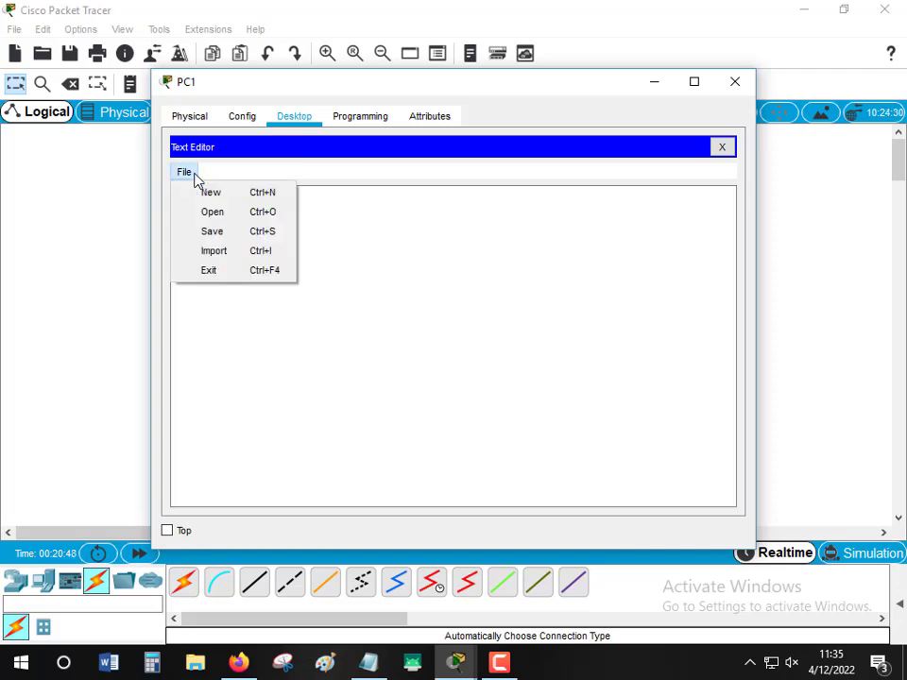
left_click(209, 235)
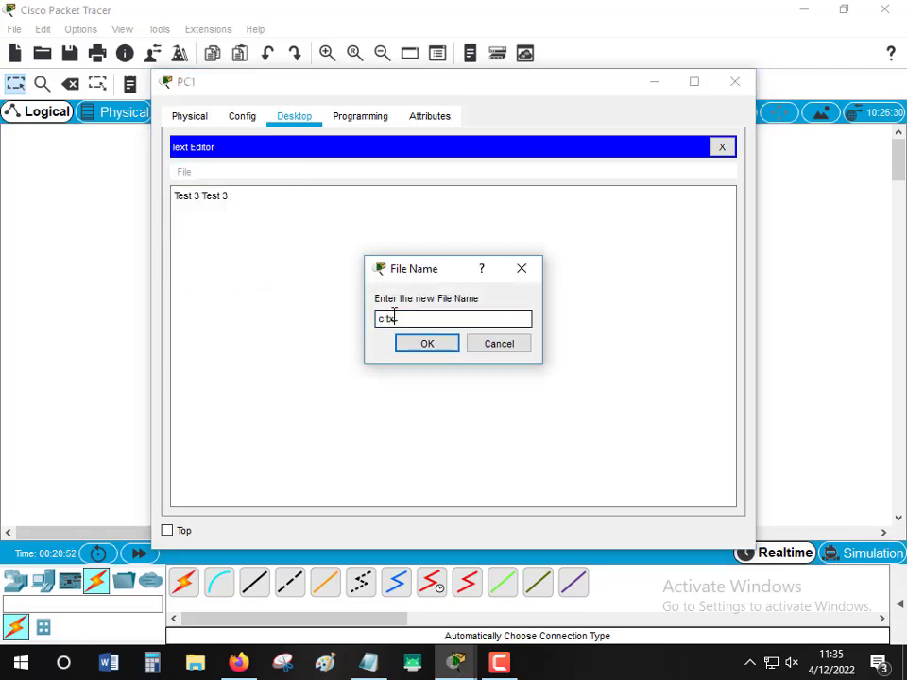
left_click(427, 346)
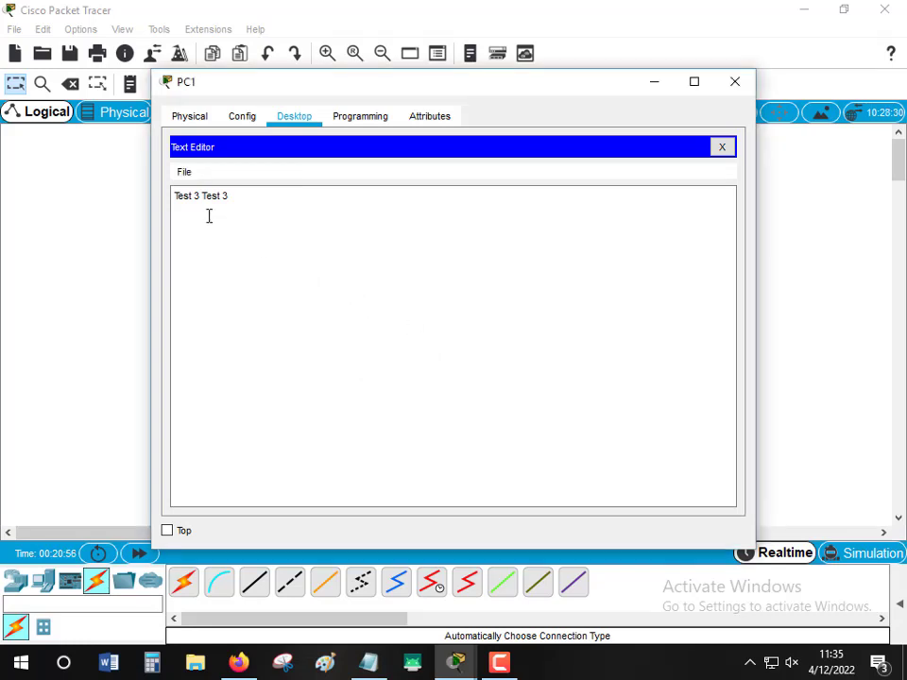
- Check the list of text files stored on PC1, then close the PC1 window
left_click(182, 173)
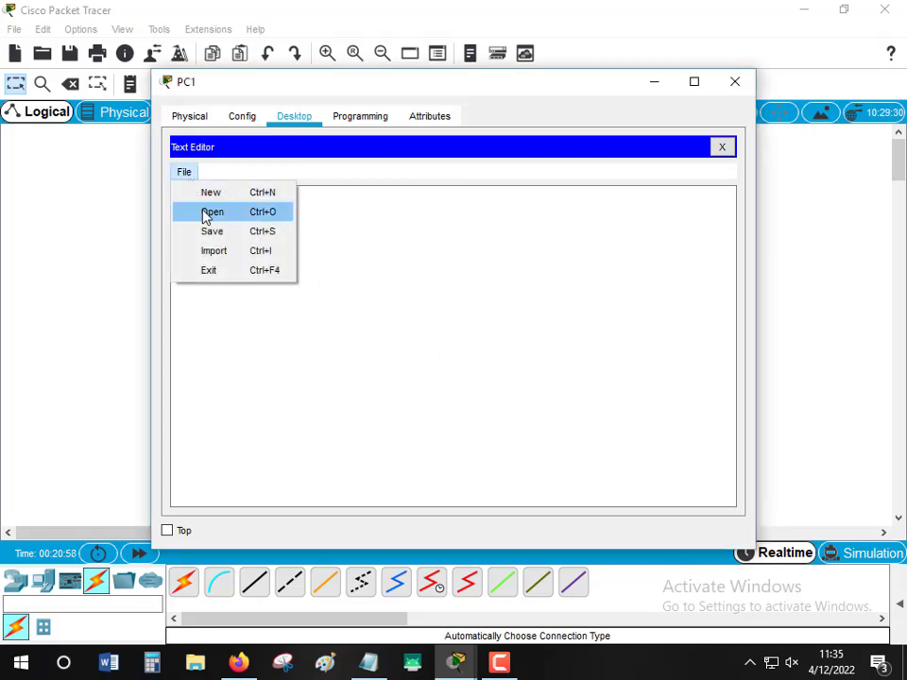
left_click(207, 215)
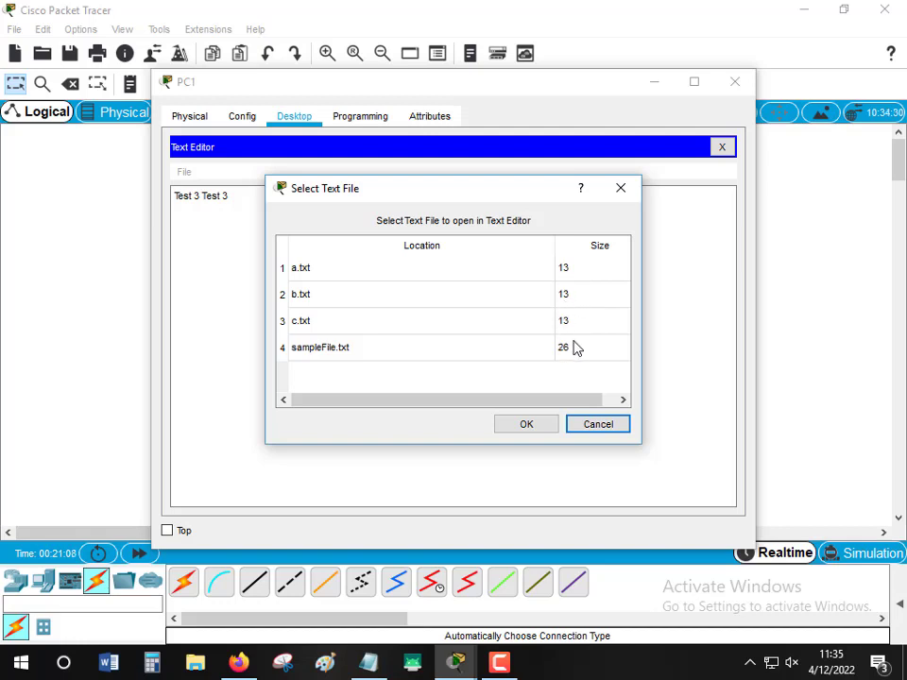
left_click(620, 191)
left_click(738, 84)
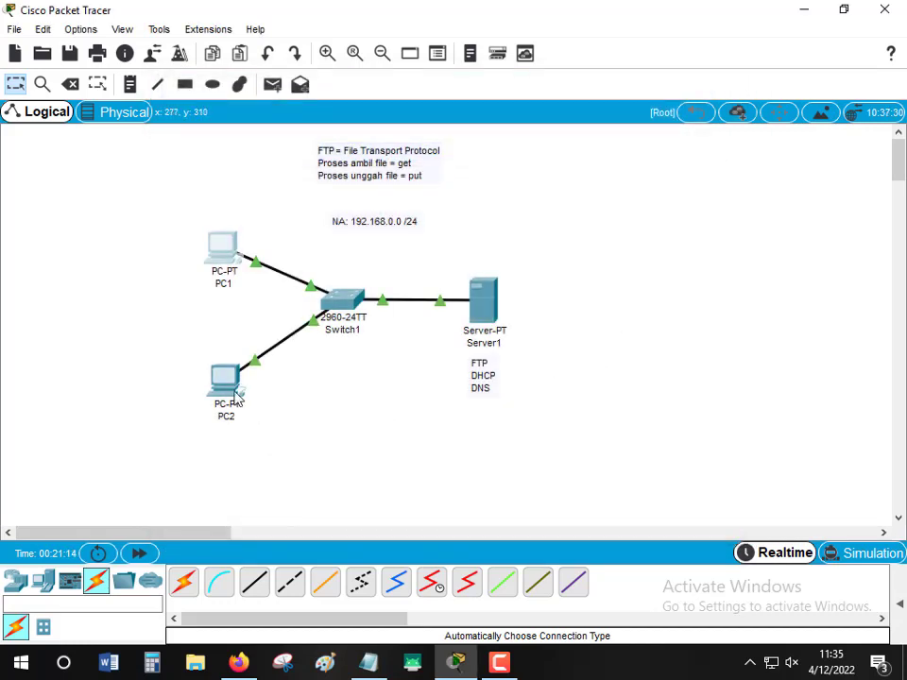
- Open the Text Editor on PC2, check which text files are stored there, and close the PC2 window
left_click(218, 388)
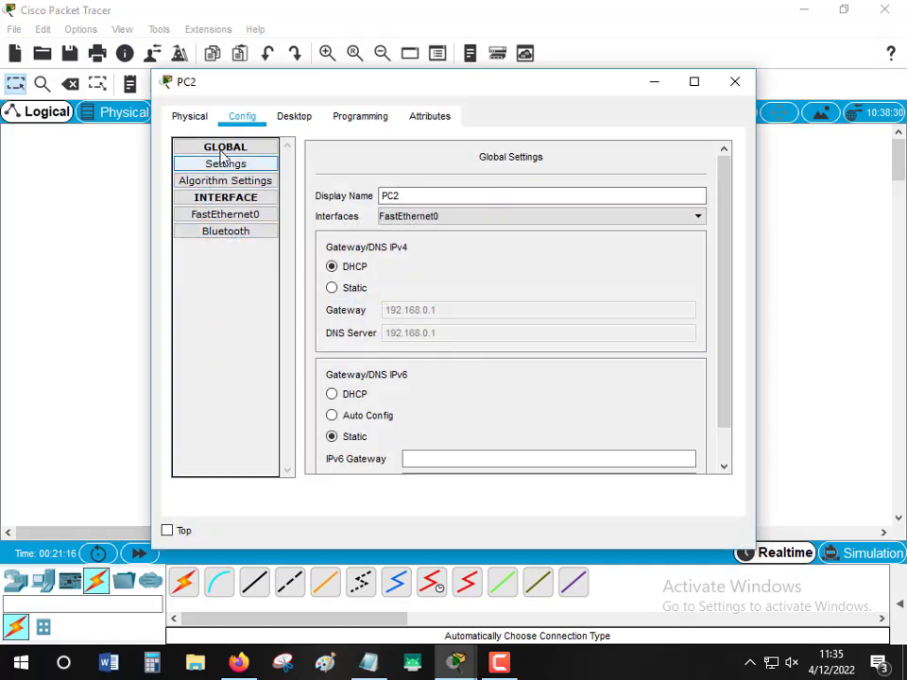
left_click(308, 123)
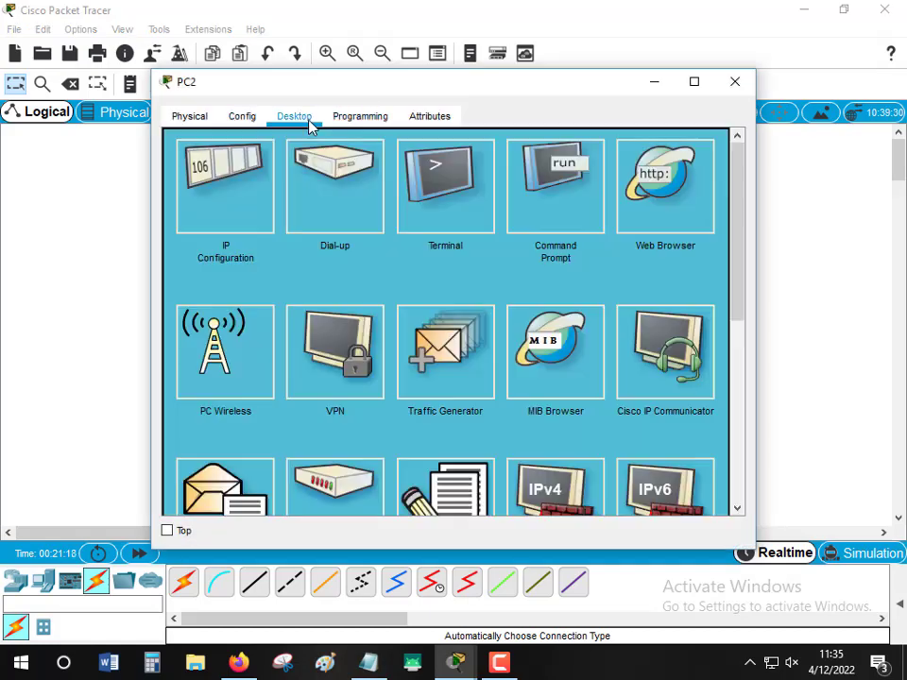
scroll(443, 378, "down", 3)
left_click(456, 419)
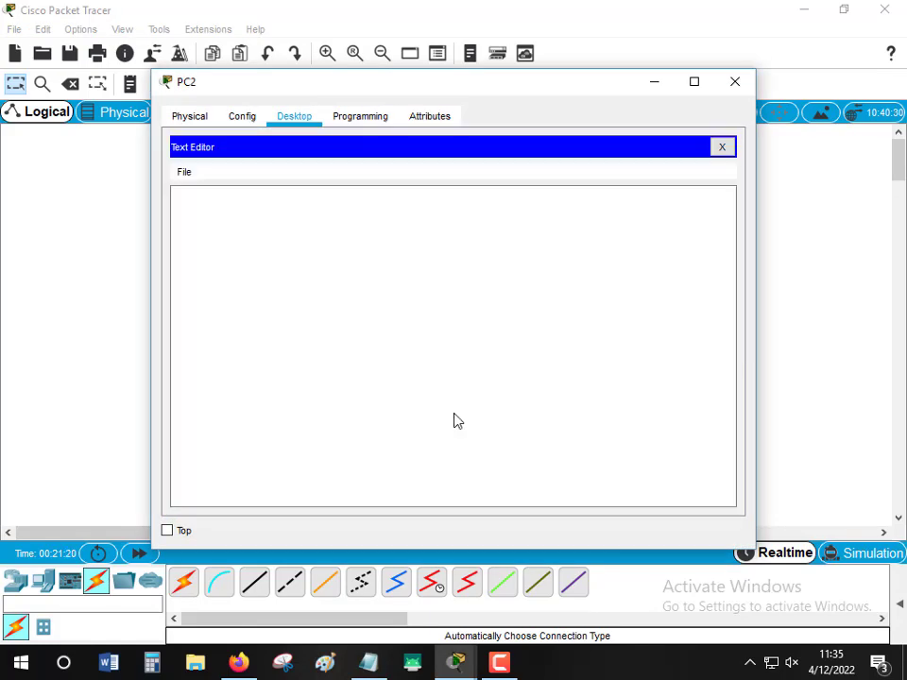
left_click(184, 174)
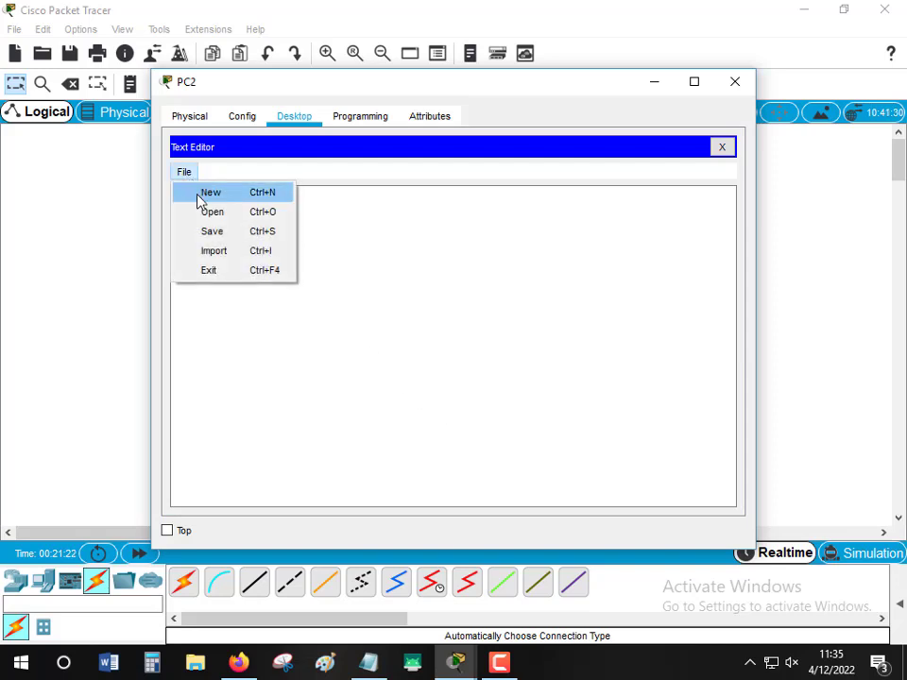
left_click(200, 214)
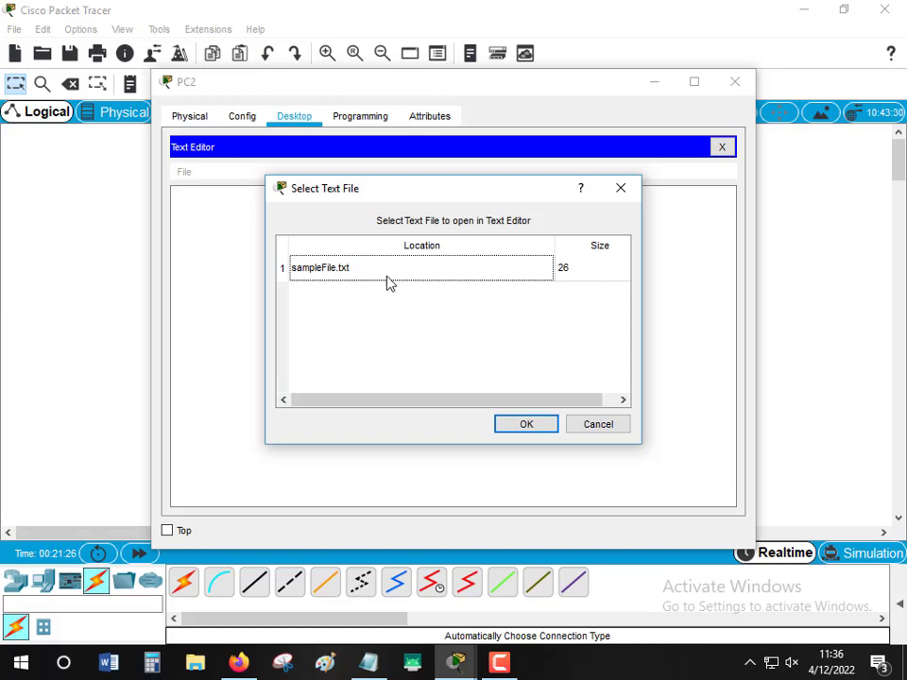
left_click(621, 188)
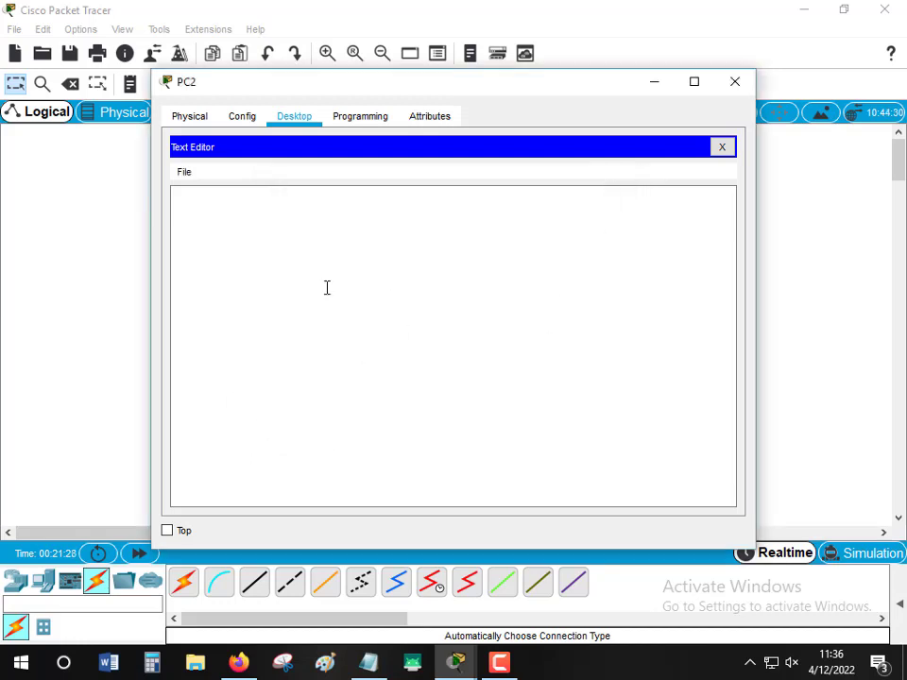
left_click(734, 85)
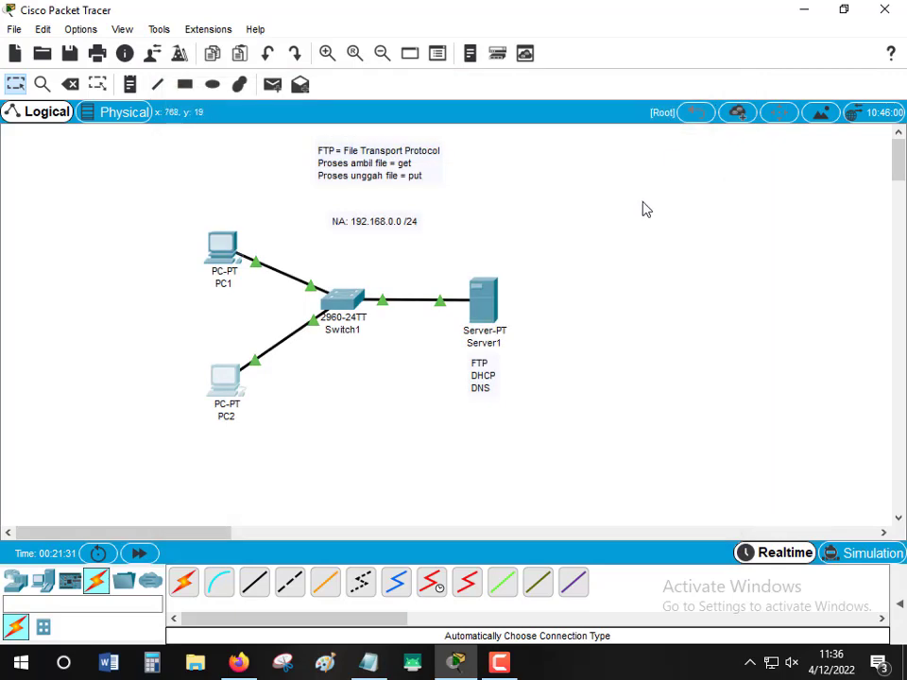
- Check the user accounts and stored files of Server1's FTP service, then close the Server1 window
left_click(490, 326)
left_click(249, 317)
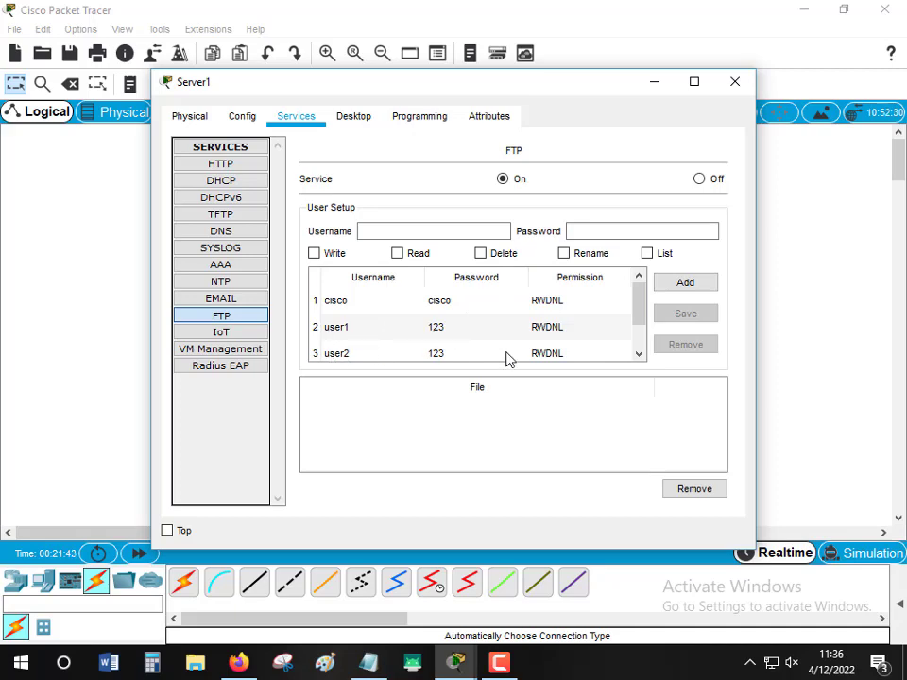
left_click(736, 82)
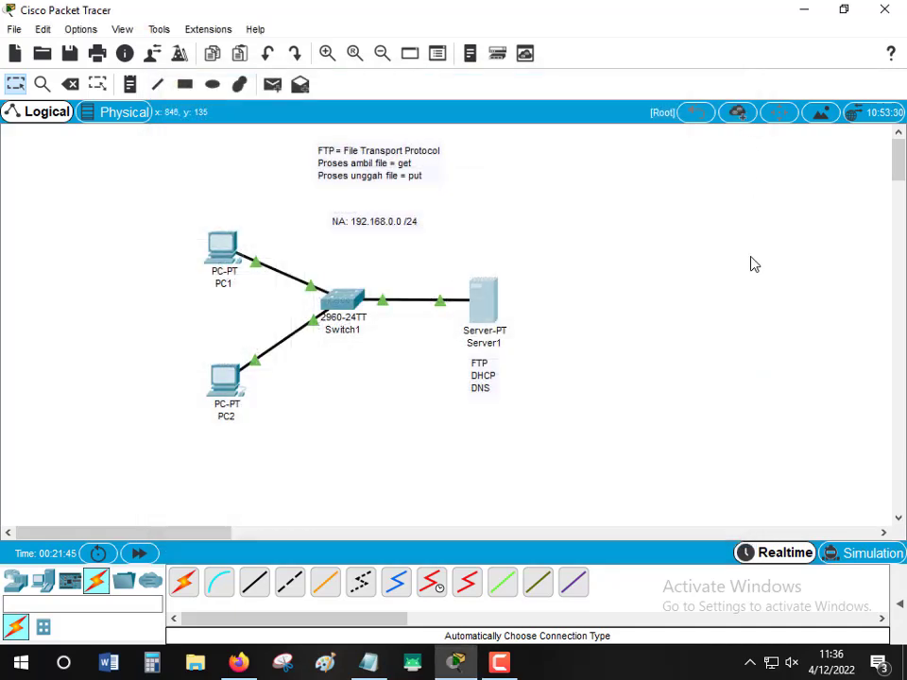
- Open the Command Prompt on PC1 and enter the command ftp ftpku.com
left_click(229, 253)
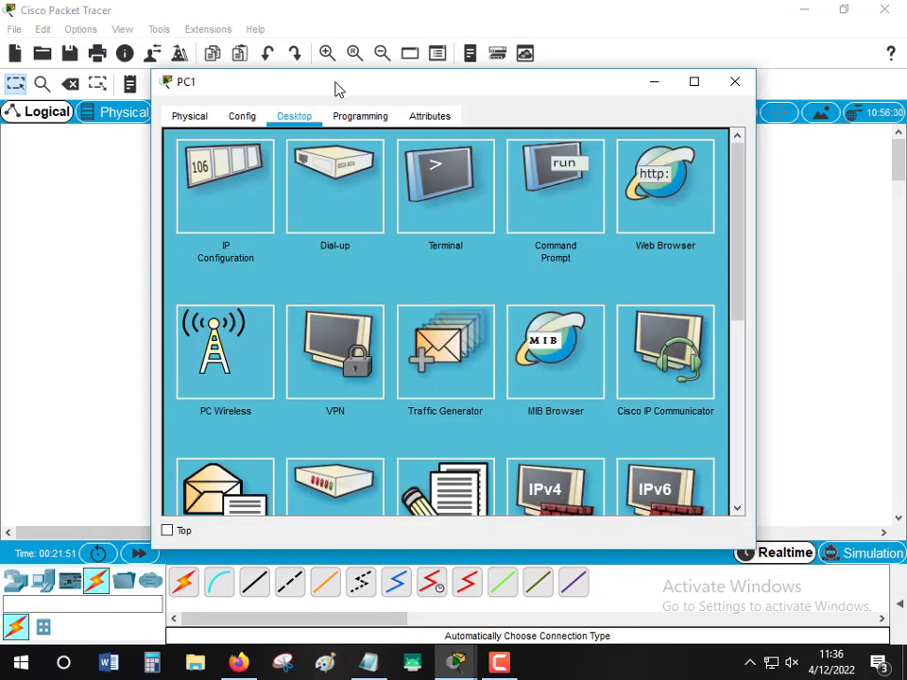
left_click_drag(338, 89, 538, 207)
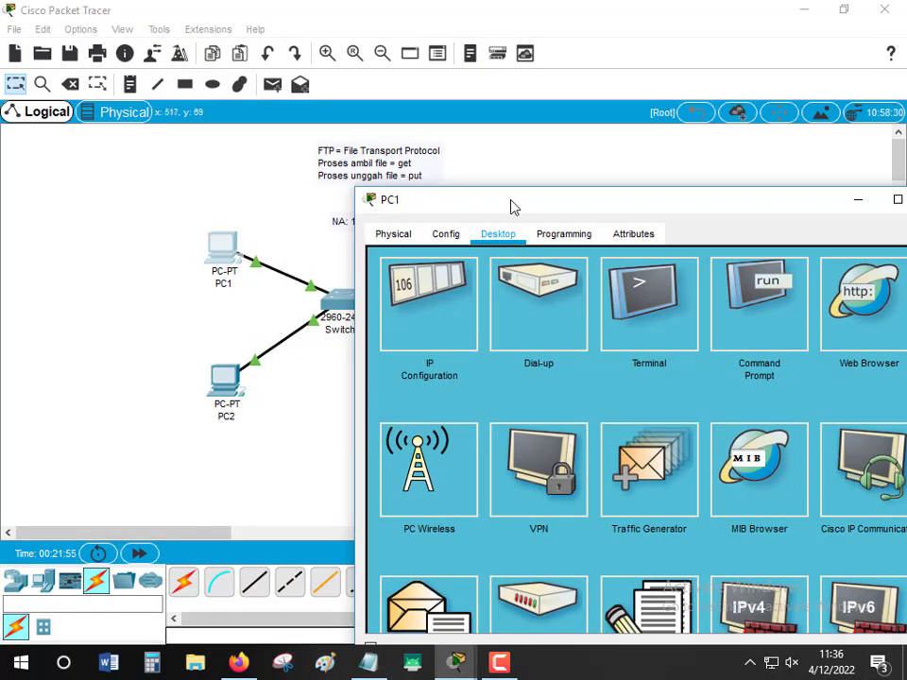
left_click_drag(512, 206, 252, 131)
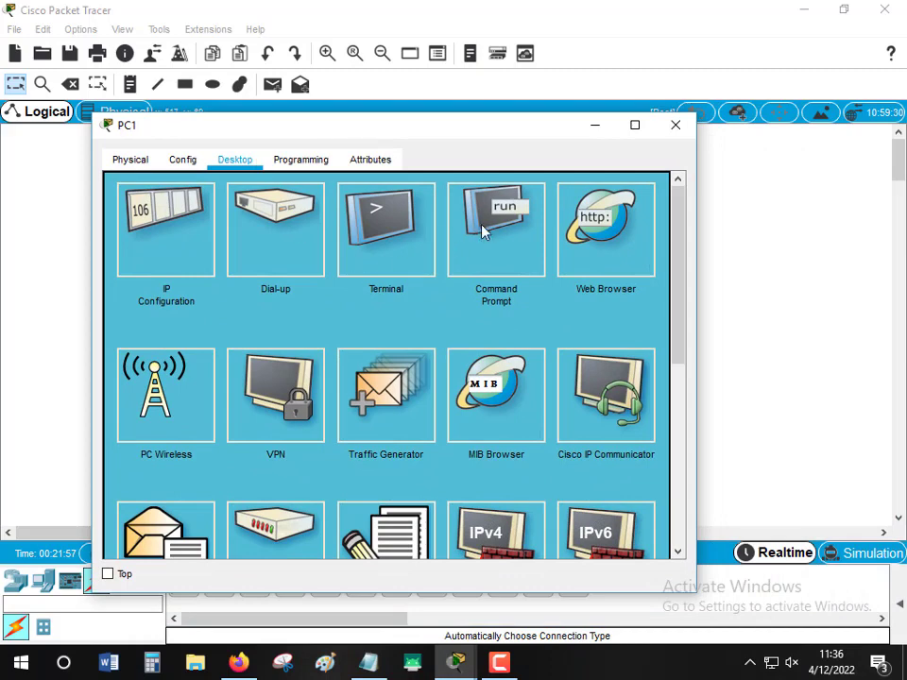
left_click_drag(400, 137, 402, 111)
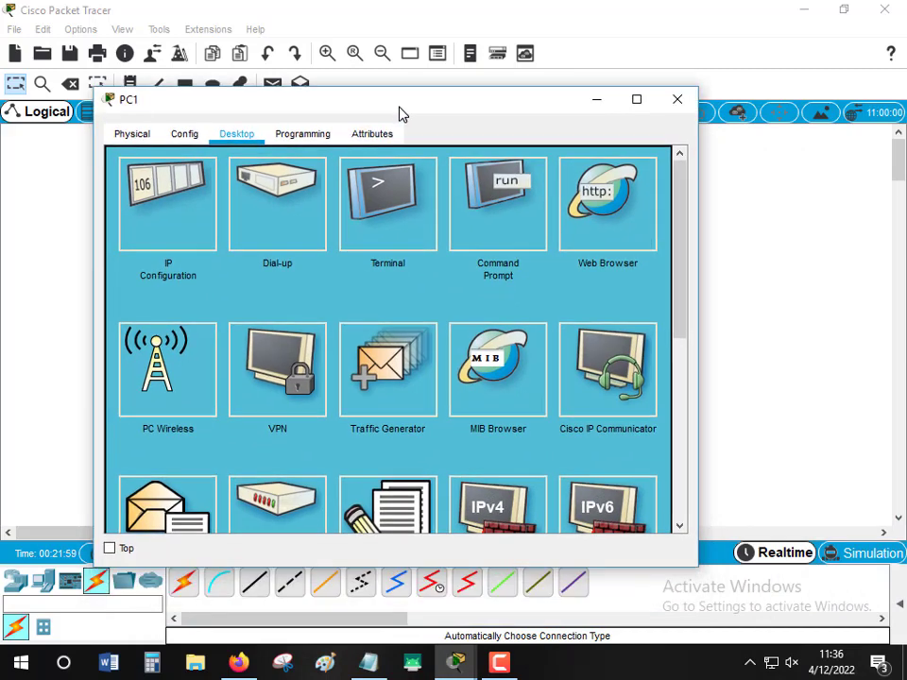
left_click(484, 214)
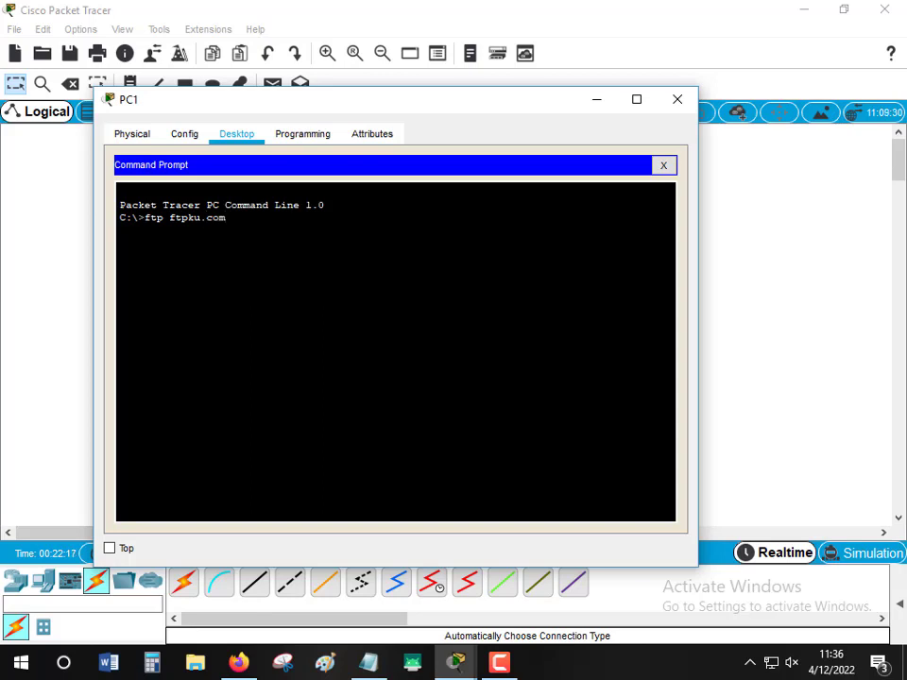
left_click_drag(225, 218, 170, 218)
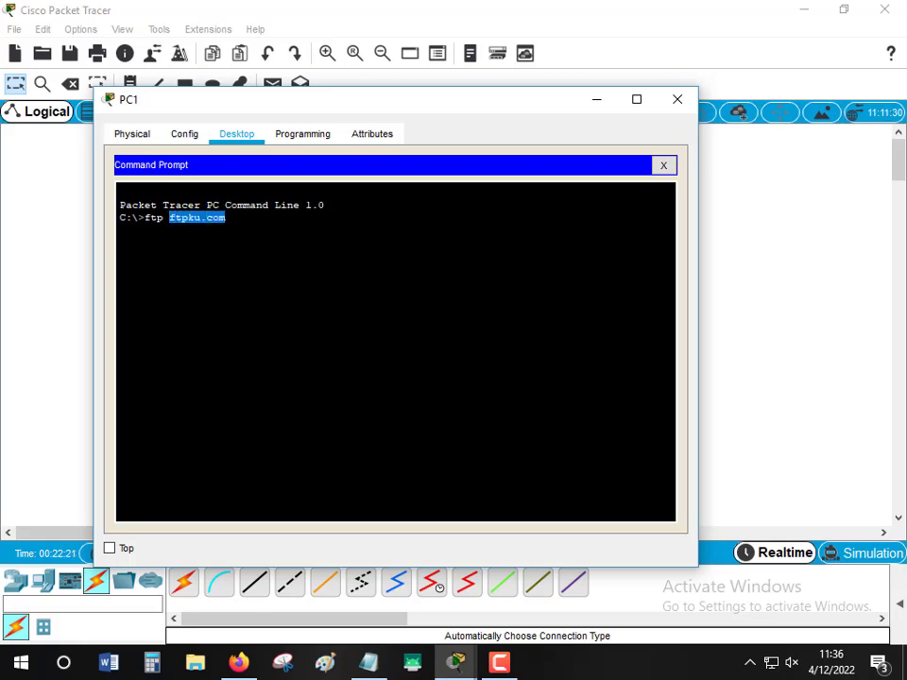
type("19")
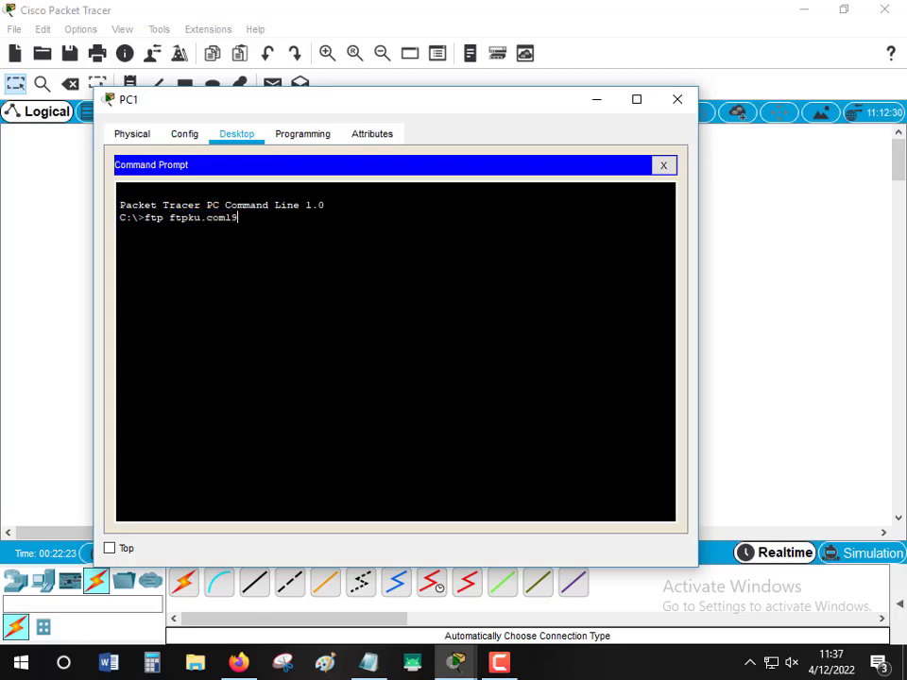
key("BackSpace")
key("BackSpace")
key("BackSpace")
key("BackSpace")
key("BackSpace")
key("BackSpace")
key("BackSpace")
key("BackSpace")
type("192.168")
key("BackSpace")
key("BackSpace")
type("0.1")
key("Left")
key("Left")
key("Right")
key("Right")
key("Right")
key("BackSpace")
key("BackSpace")
key("BackSpace")
key("BackSpace")
key("BackSpace")
key("BackSpace")
key("BackSpace")
key("BackSpace")
key("BackSpace")
key("BackSpace")
key("BackSpace")
- Connect to ftpku.com over FTP and try to log in as user1 with the account password
type("ftpku.com")
key("Return")
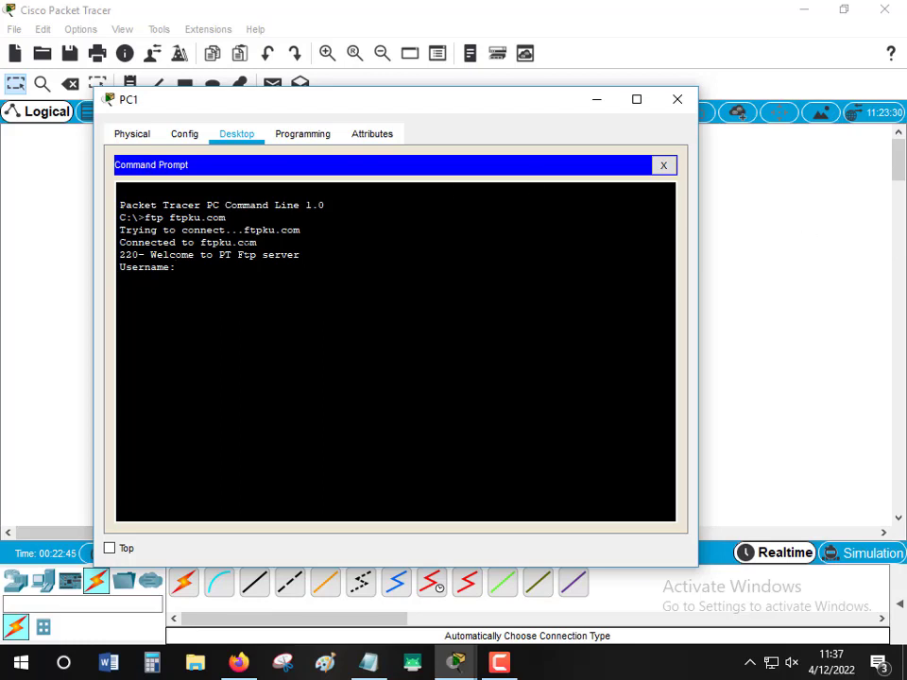
left_click_drag(176, 267, 119, 267)
left_click(176, 267)
type("user1")
key("Return")
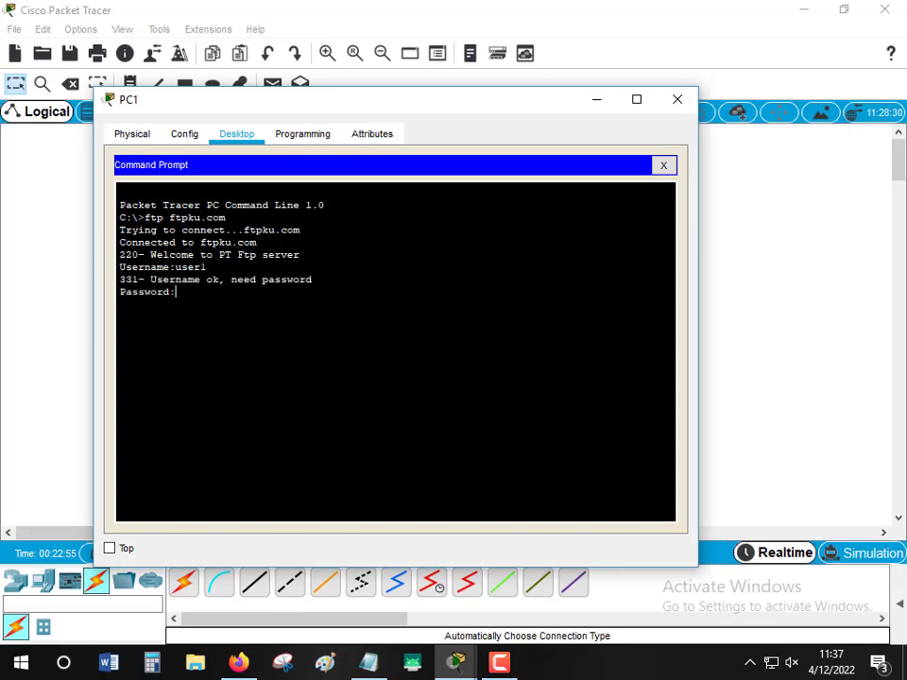
key("Return")
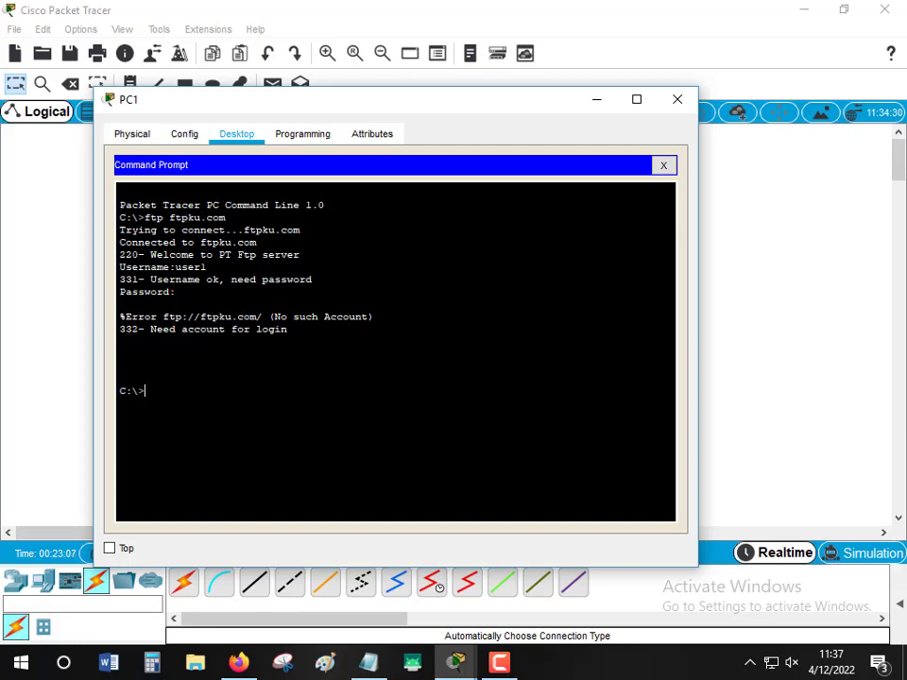
- Run ftp ftpku.com again from PC1 and log in as user1 with the account password
type("ftp ftpku.com")
key("Return")
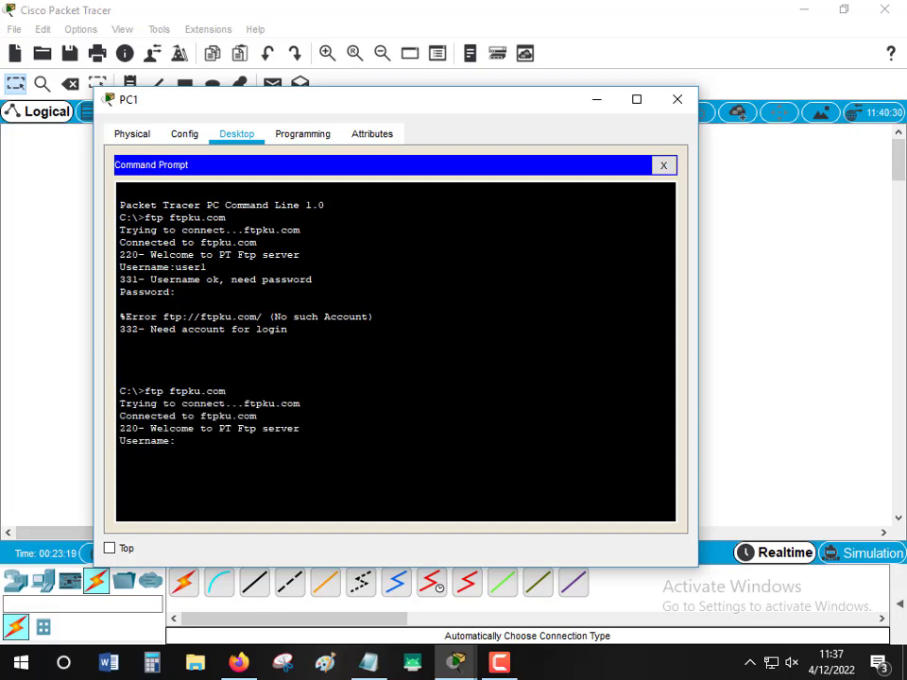
type("user")
type("`")
type("1")
key("Return")
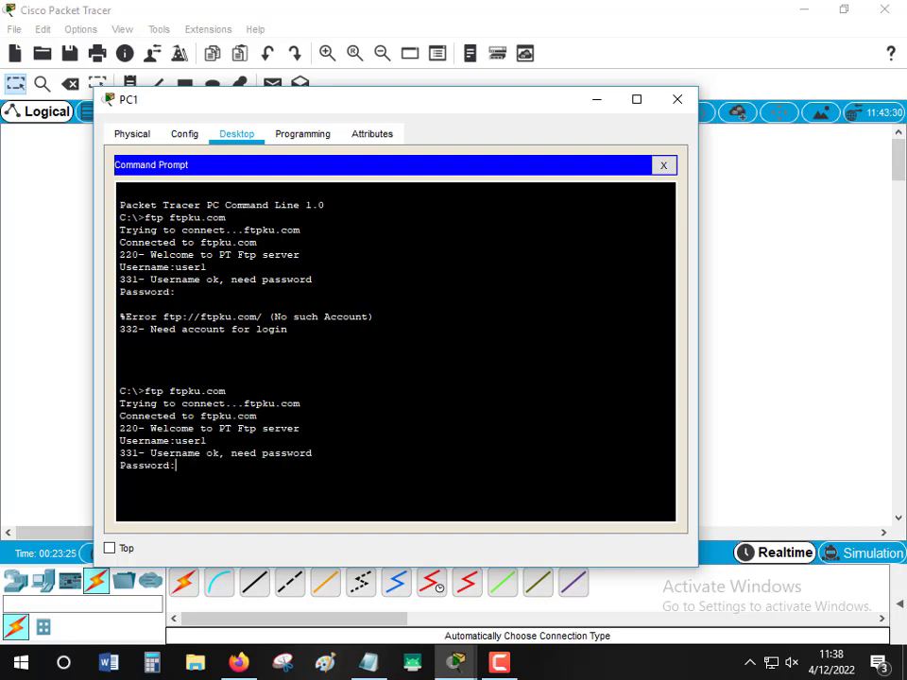
key("Return")
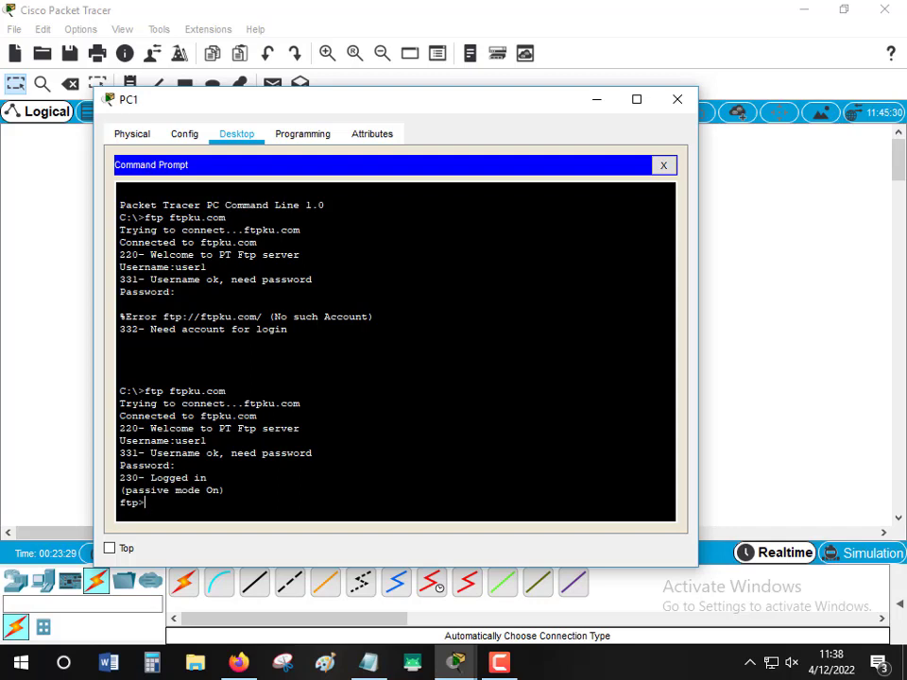
- List the contents of the FTP server's directory from PC1 with dir
left_click_drag(149, 503, 99, 501)
left_click(143, 502)
type("dir")
key("Return")
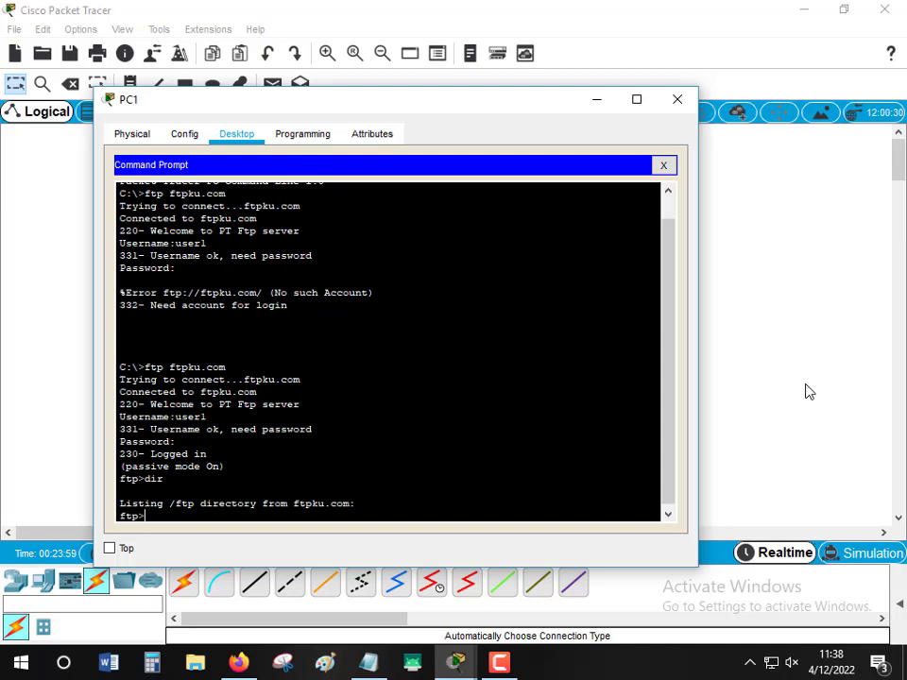
- Upload a.txt from PC1 to the FTP server with the put command and check the transfer
type("put a.txt")
key("Return")
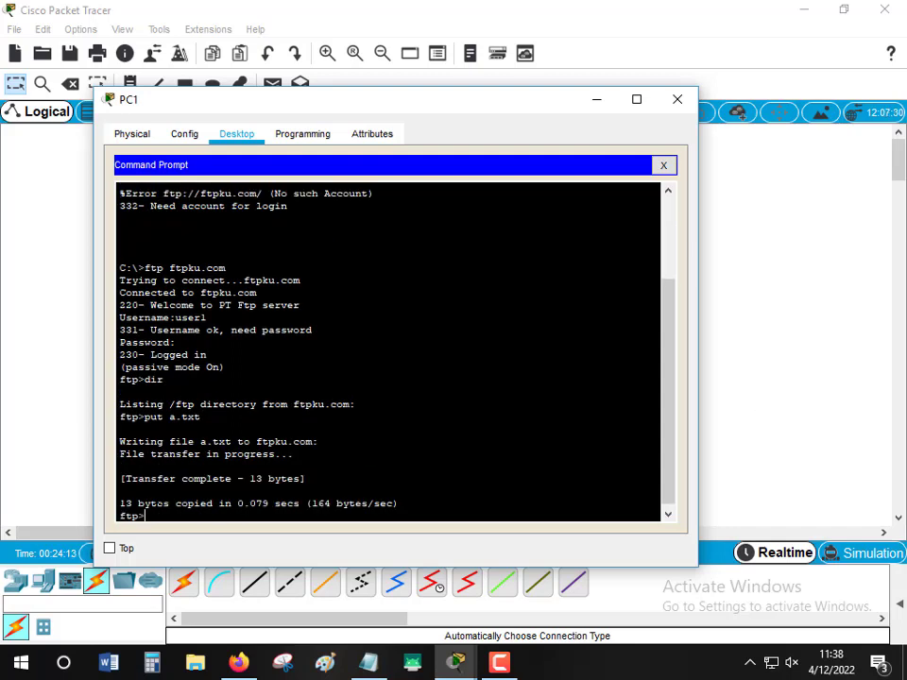
left_click_drag(125, 479, 307, 479)
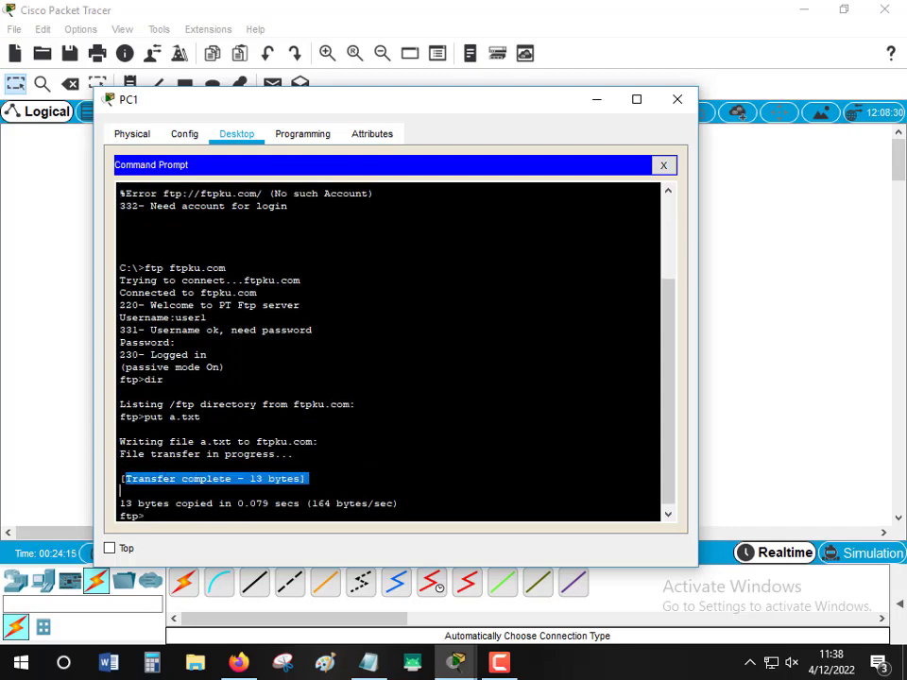
left_click(243, 516)
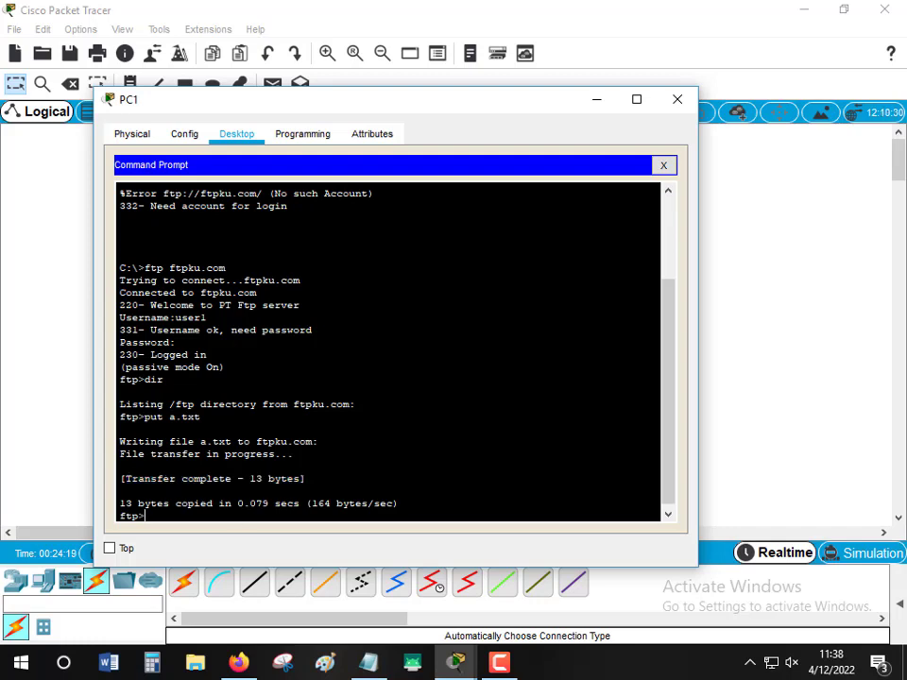
- Reuse the previous put command to upload b.txt from PC1 to the FTP server
key("Up")
key("Left")
key("Left")
key("Left")
key("Left")
key("BackSpace")
type("b")
key("Return")
- Upload c.txt to the FTP server with put, then end the FTP session and close the PC1 window
key("Up")
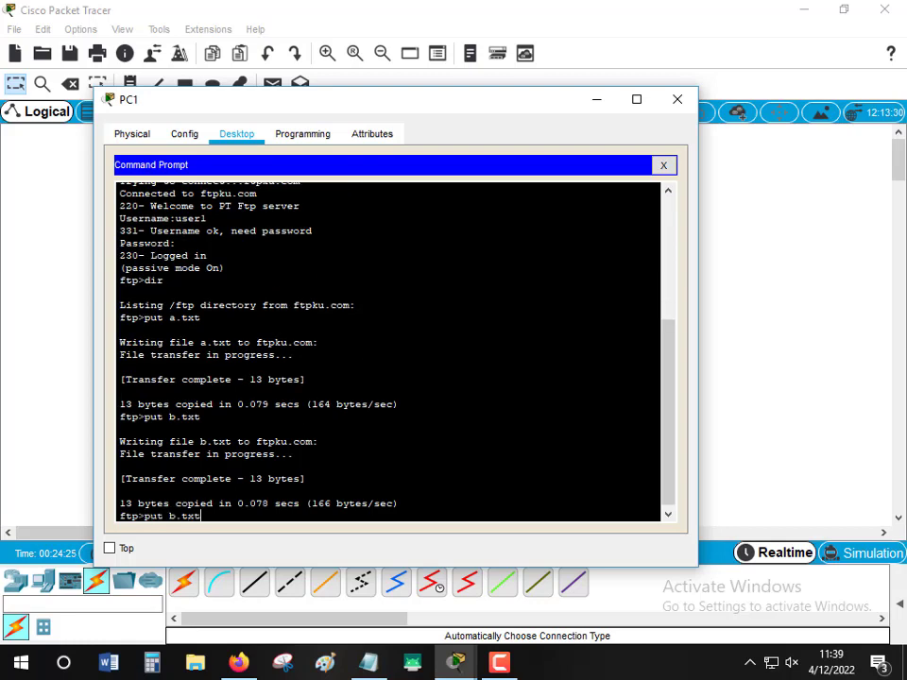
key("BackSpace")
type("c")
key("Return")
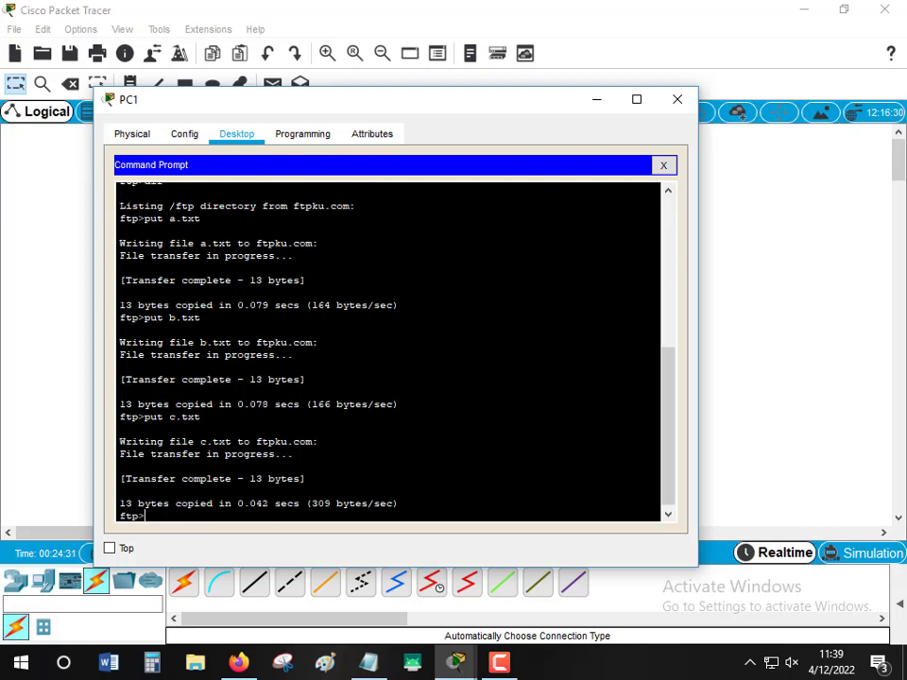
key("Return")
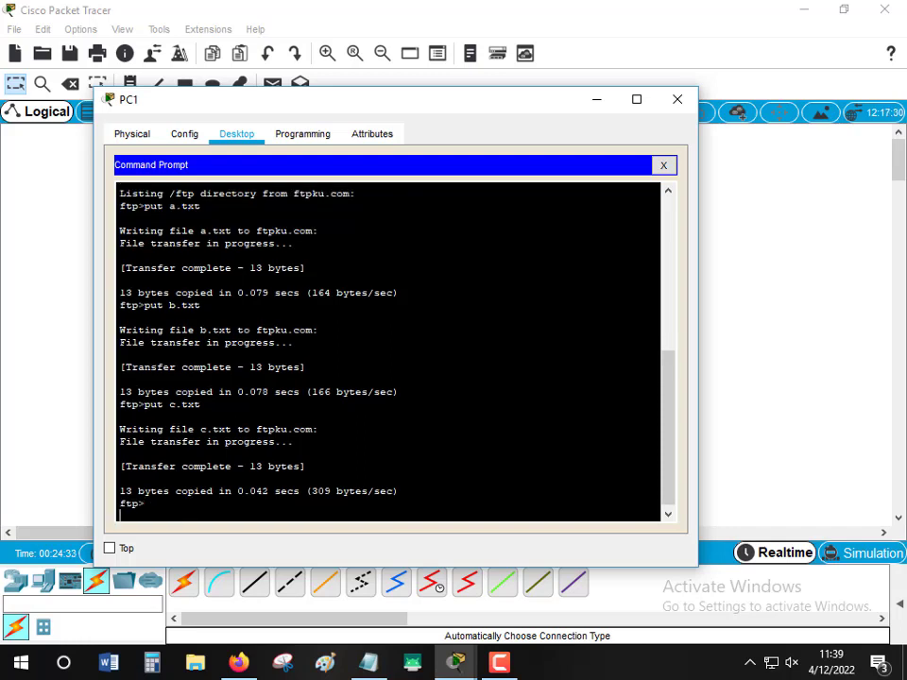
key("ctrl+c")
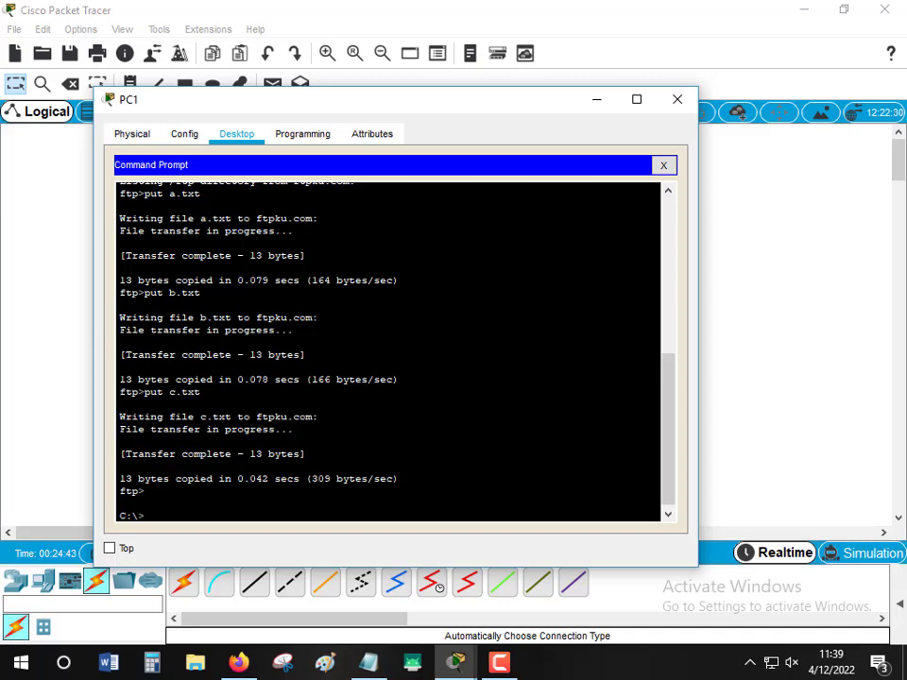
left_click(677, 99)
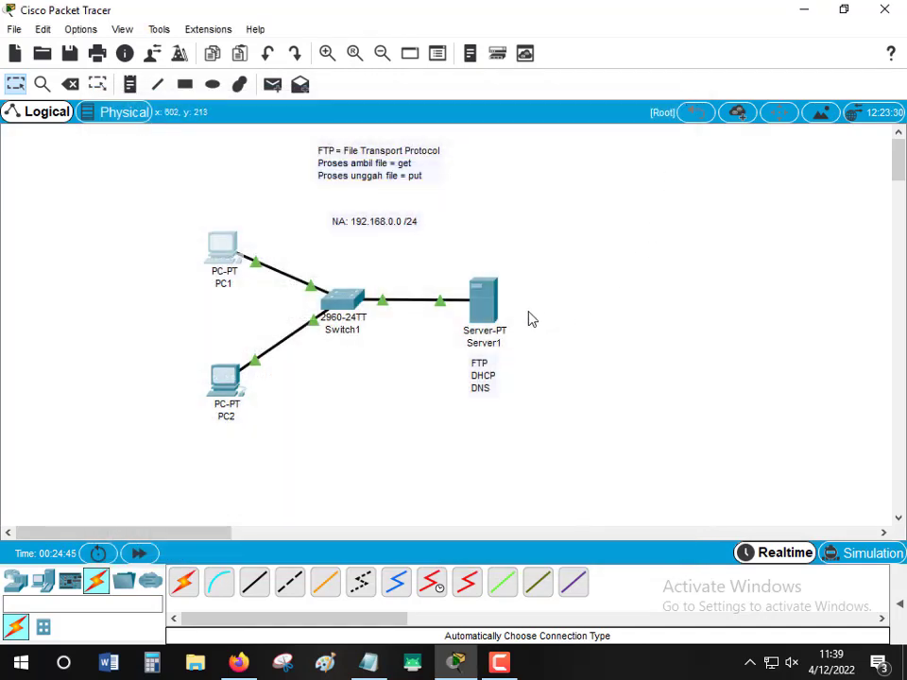
- Check which text files are stored in Server1's FTP service, then close the Server1 window
left_click(488, 308)
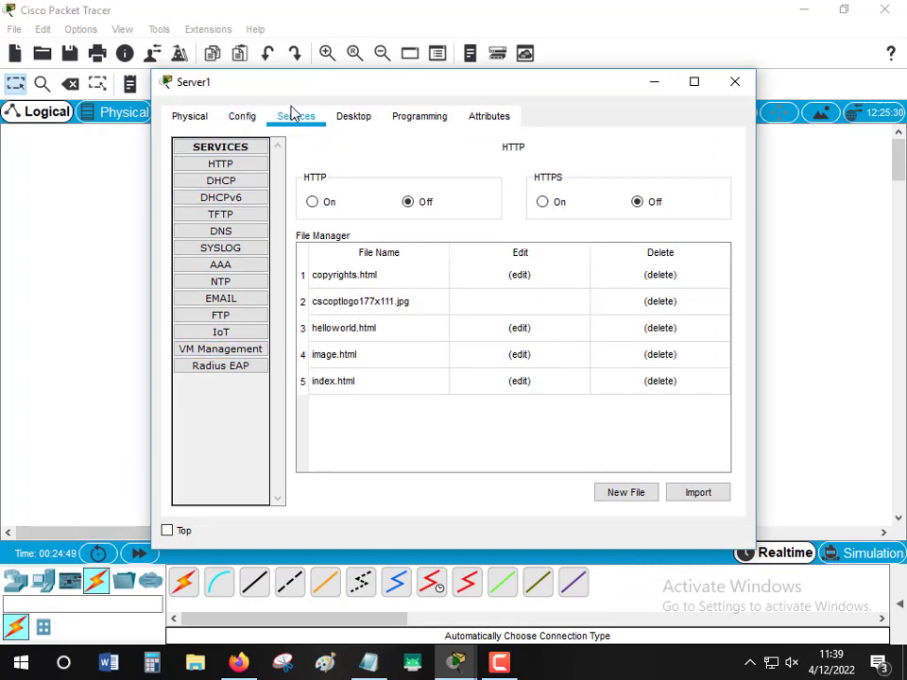
left_click(223, 315)
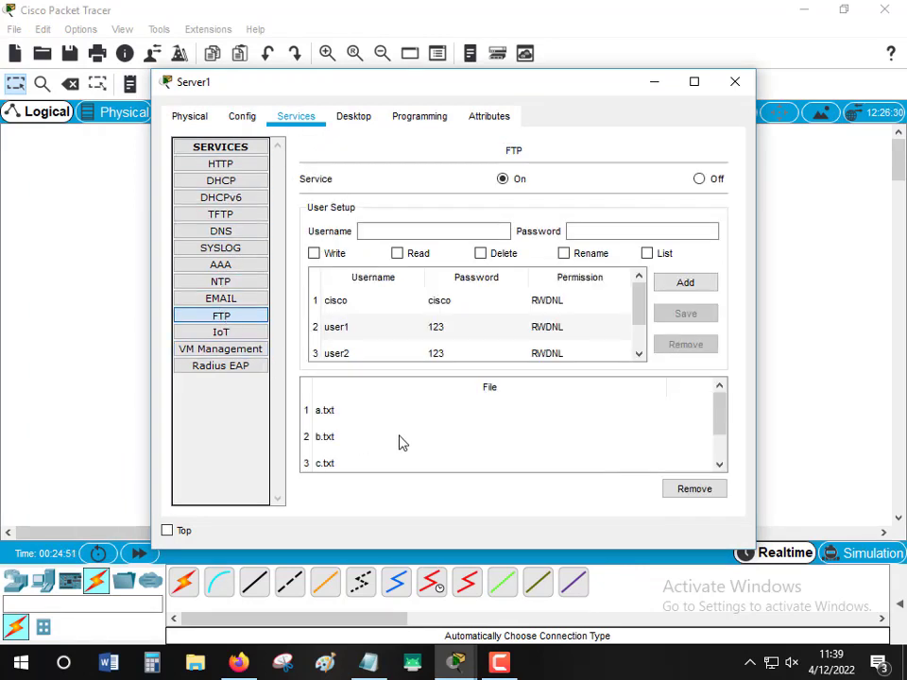
left_click(354, 408)
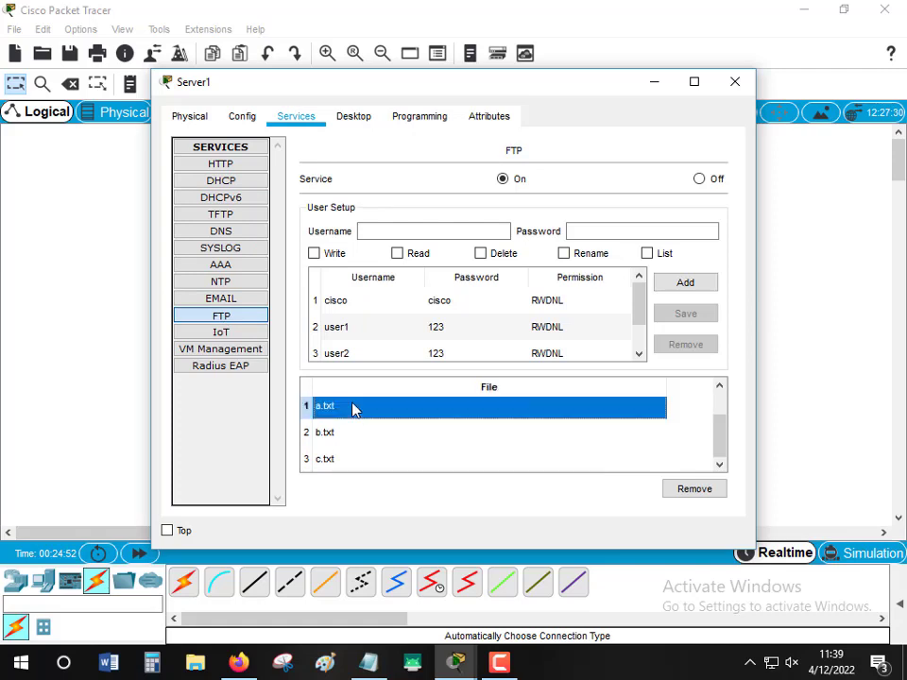
left_click_drag(354, 409, 363, 465)
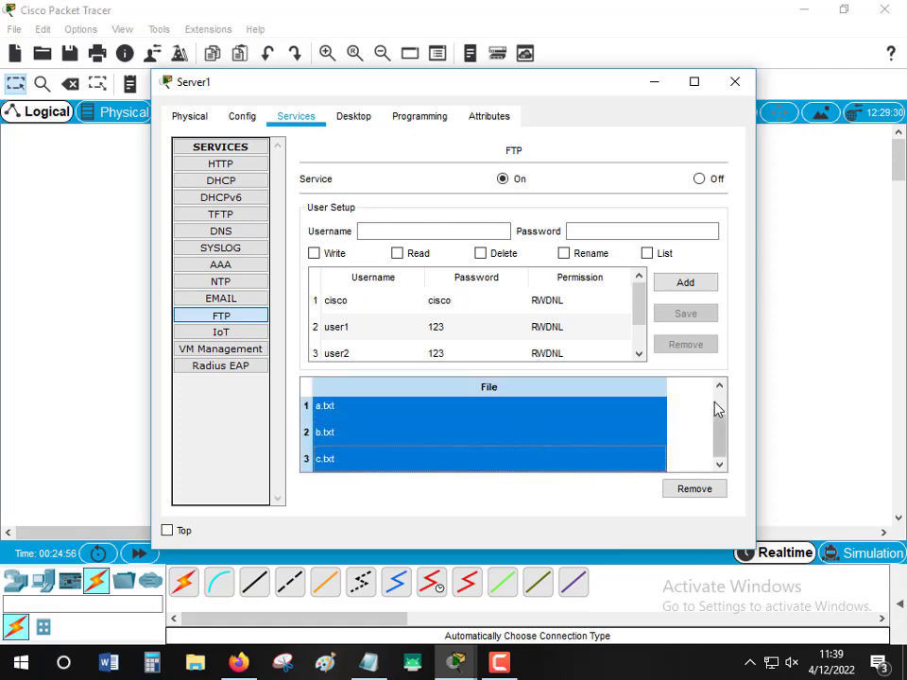
left_click(451, 506)
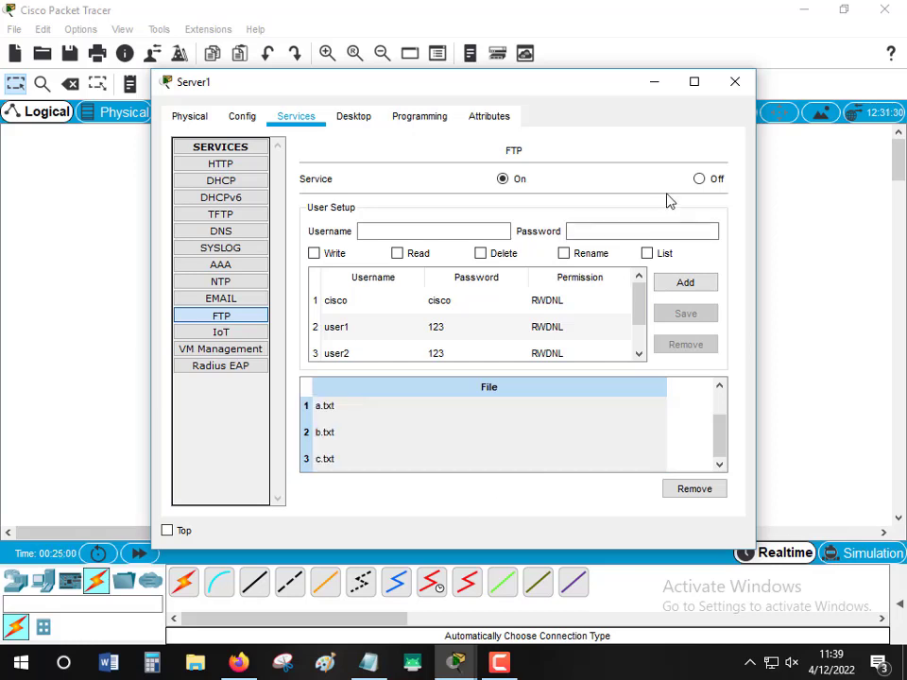
left_click(735, 82)
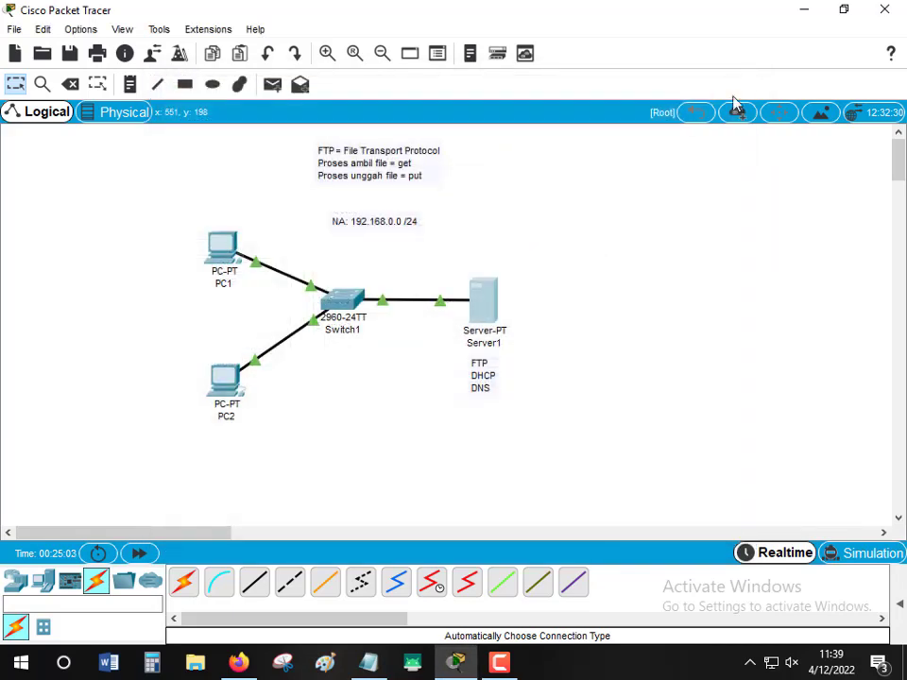
- Open the Command Prompt on PC2 and connect to the FTP server with ftp ftpku.com
left_click(224, 395)
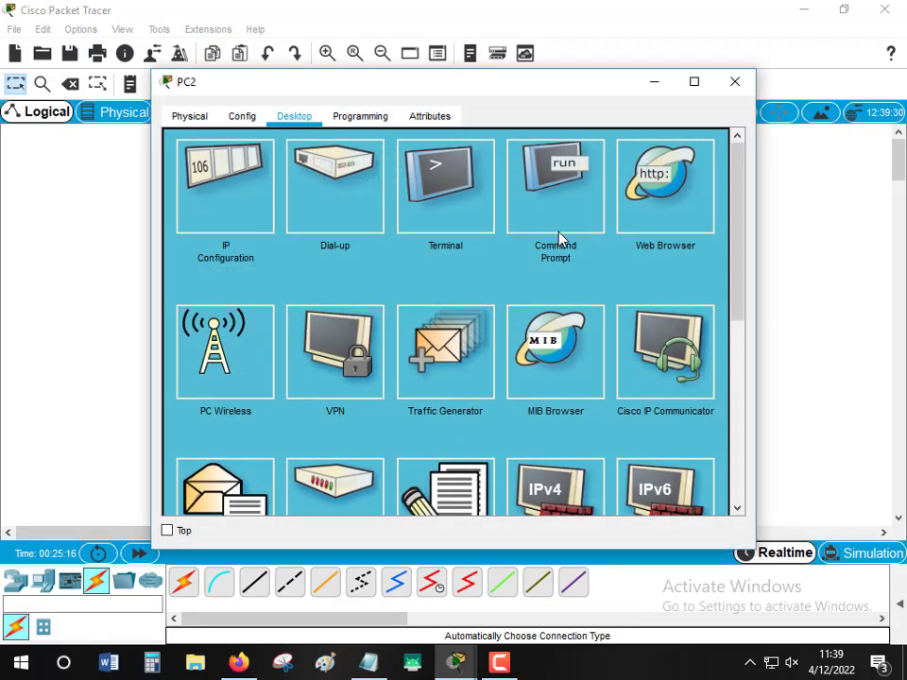
left_click(562, 199)
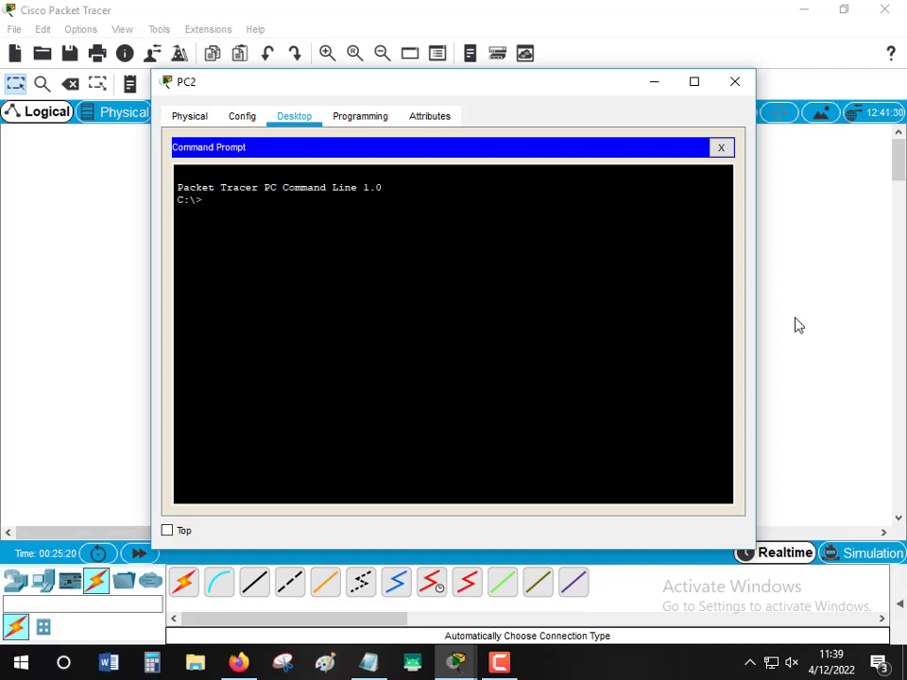
type("ftp ftpku.com")
key("Return")
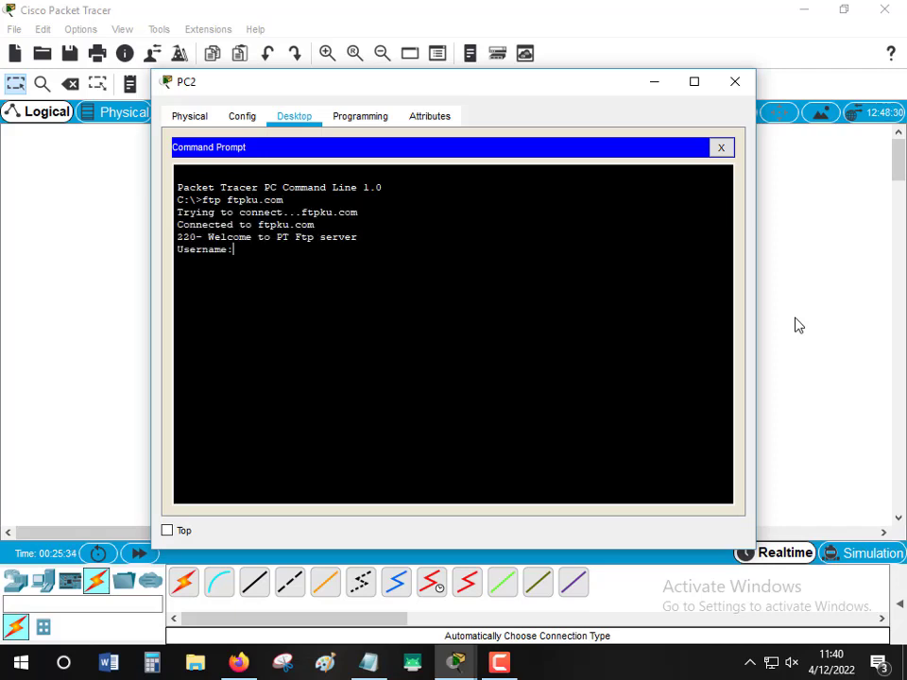
- Log in to the FTP server from PC2 as user2 with the account password
type("user2")
key("Return")
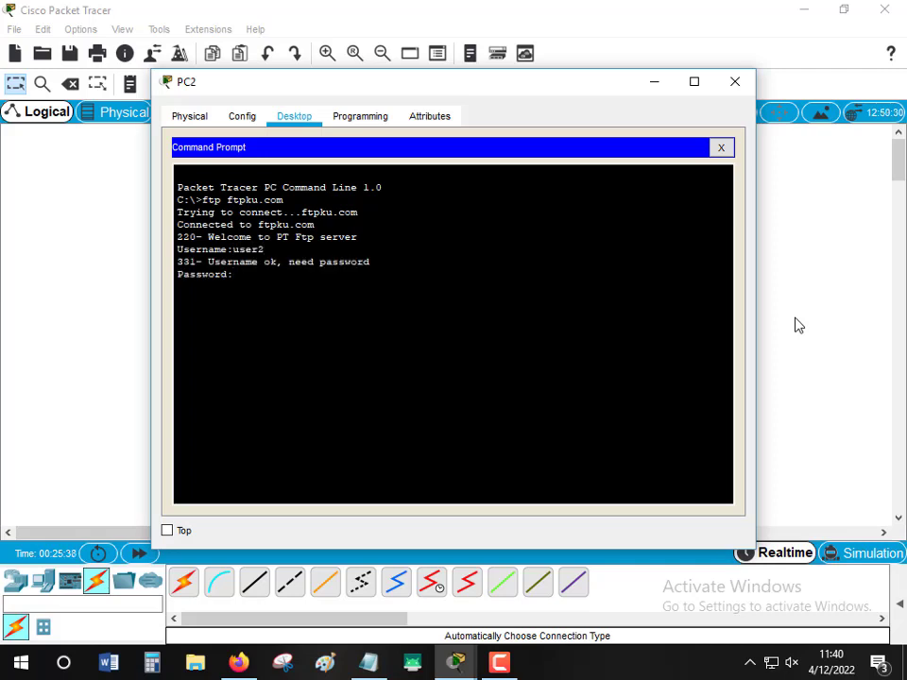
key("Return")
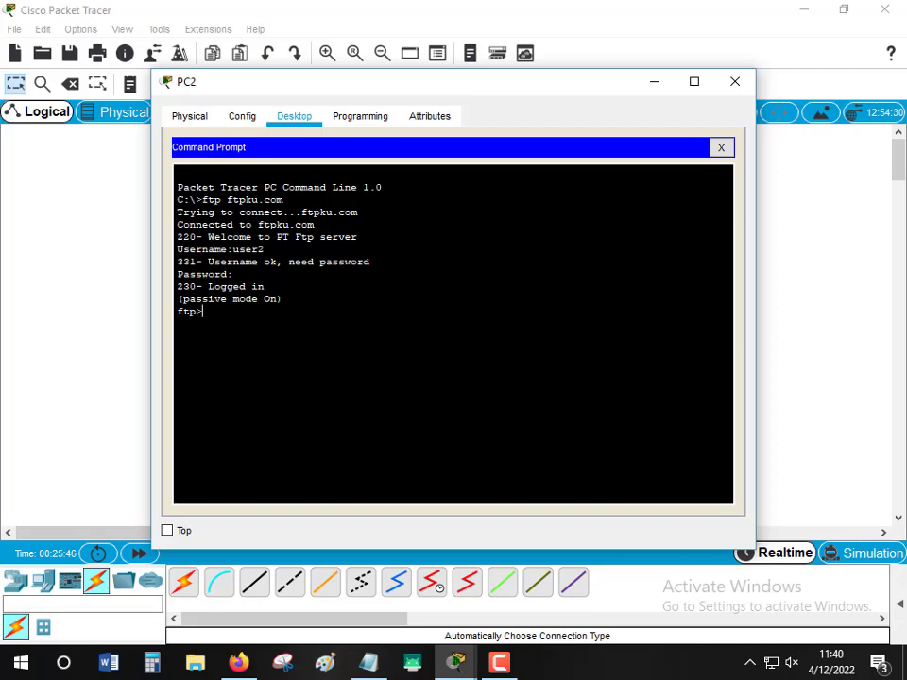
- List the FTP server's directory with dir and download a.txt to PC2 with the get command
type("dir")
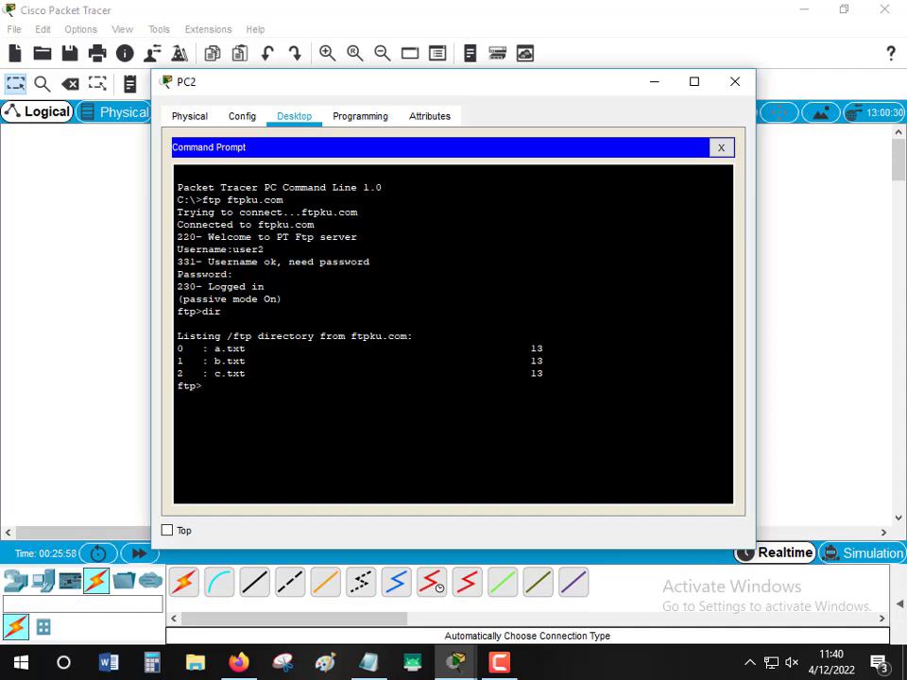
type("get a.txt")
key("Return")
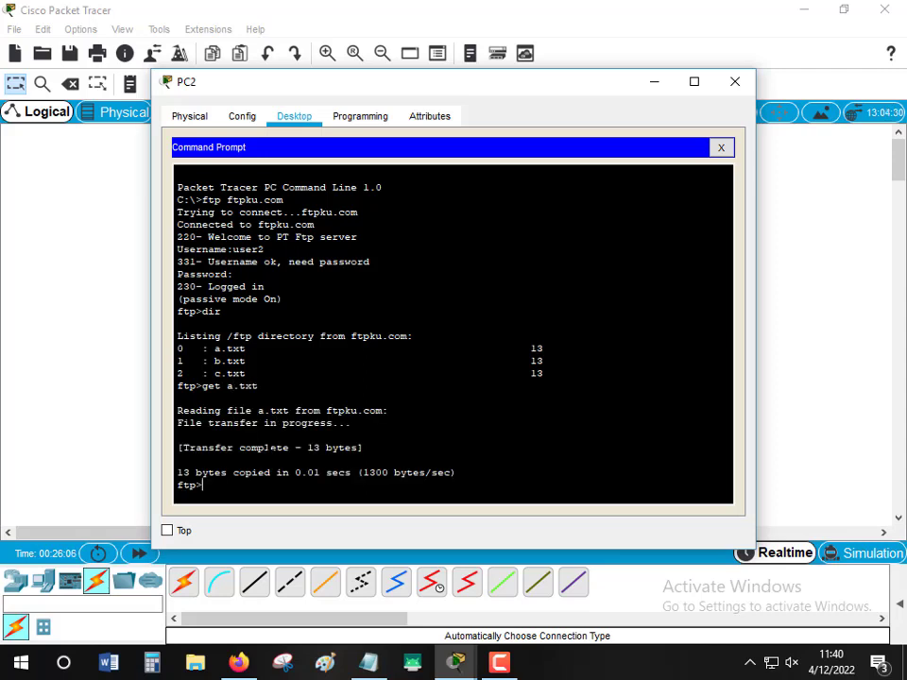
- Download b.txt from the FTP server to PC2 with the get command
key("Up")
key("Left")
key("Left")
key("Left")
key("Left")
key("BackSpace")
type("b")
key("Return")
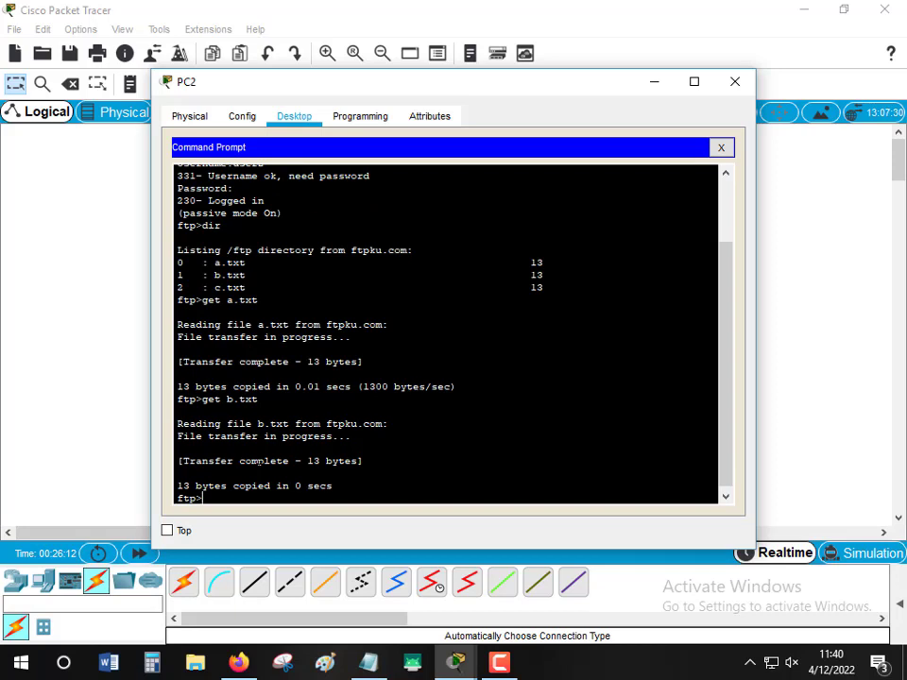
- Download c.txt from the FTP server to PC2 with the get command, then leave the FTP session and Command Prompt
key("Up")
key("Left")
key("Left")
key("Left")
key("Left")
key("BackSpace")
type("c")
key("Return")
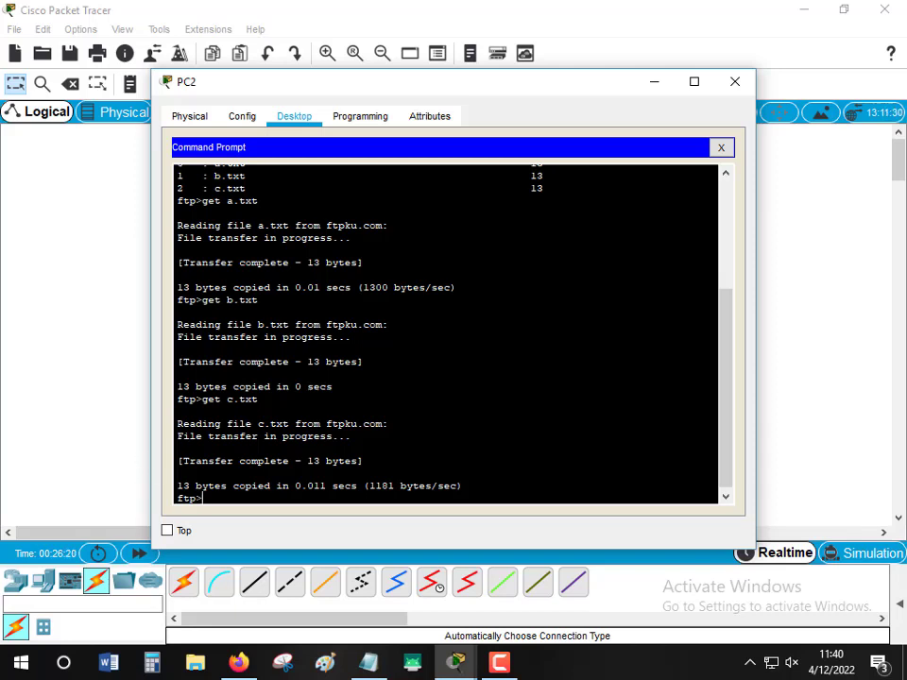
key("ctrl+c")
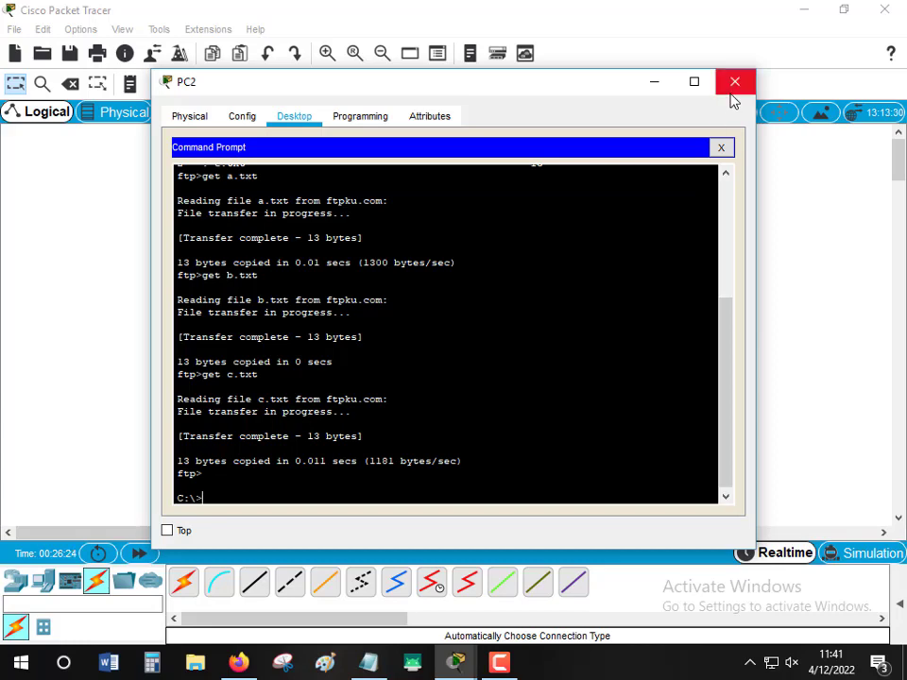
left_click(721, 148)
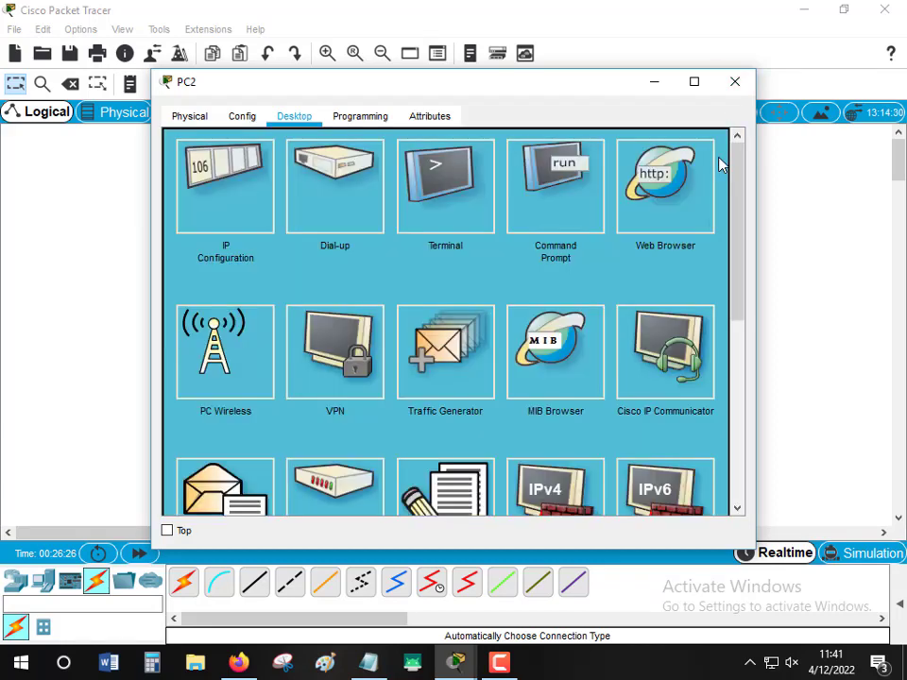
- Open the downloaded a.txt in PC2's Text Editor to check its contents, then close the PC2 window
scroll(449, 327, "down", 3)
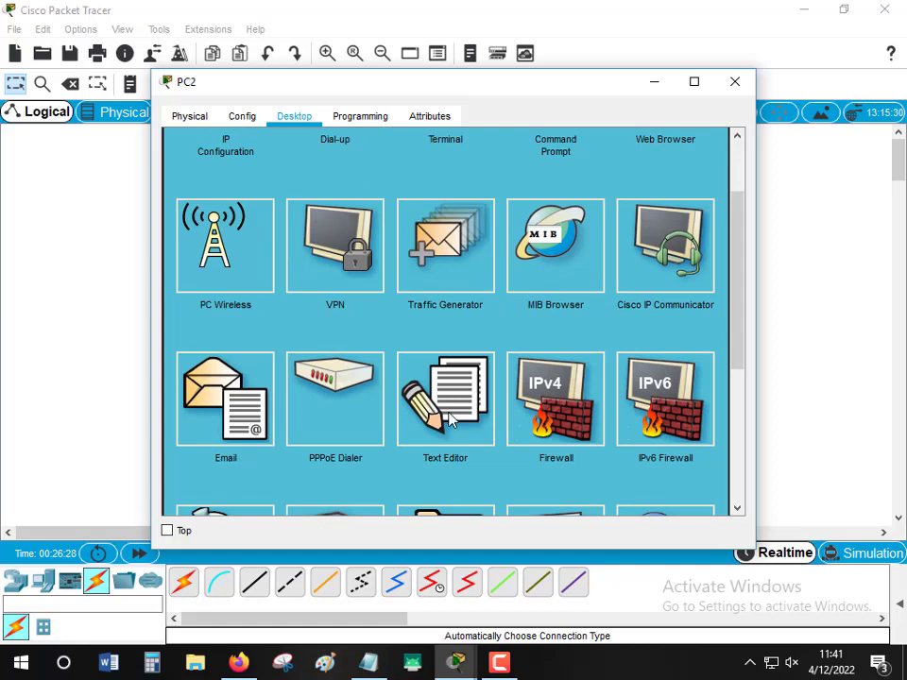
left_click(450, 420)
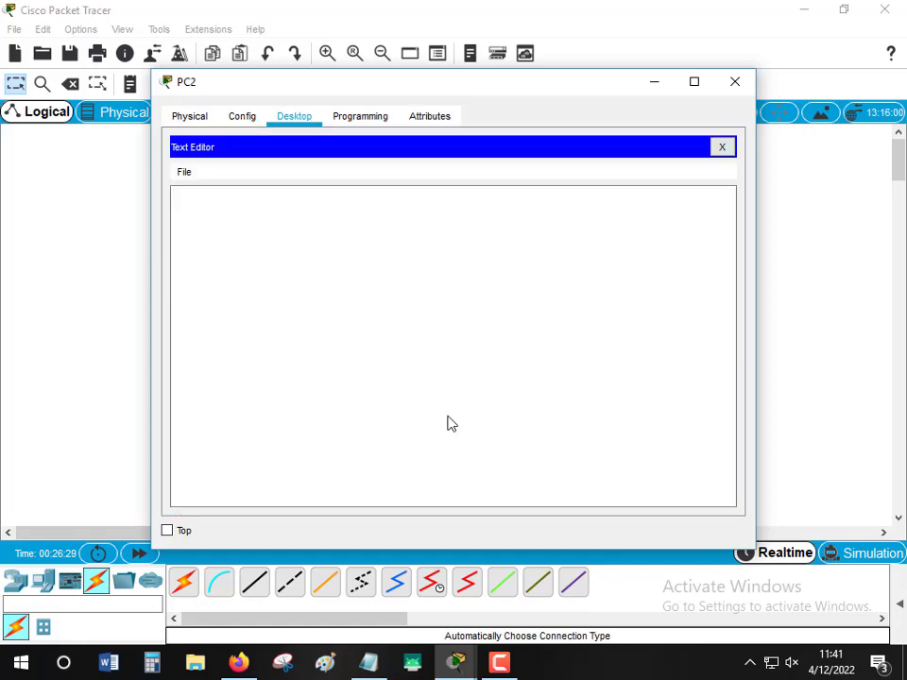
left_click(184, 172)
left_click(202, 210)
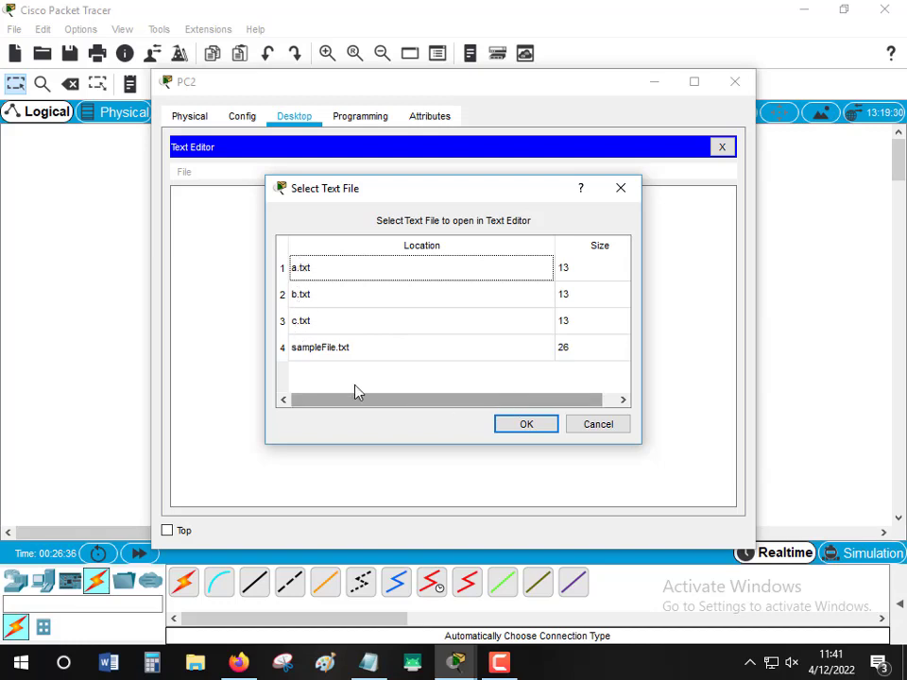
left_click(518, 430)
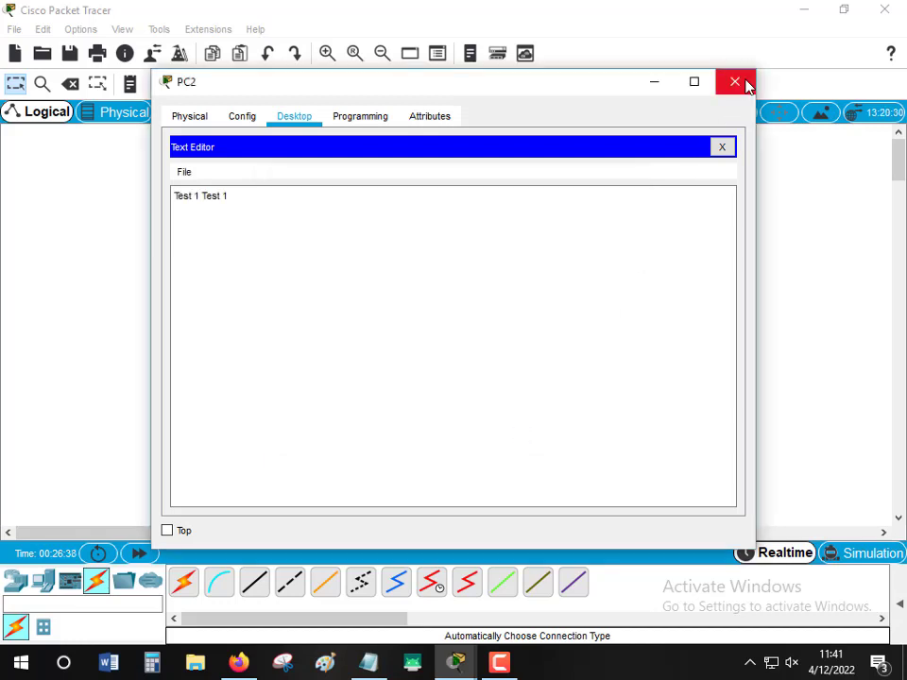
left_click(735, 82)
left_click_drag(182, 185, 526, 418)
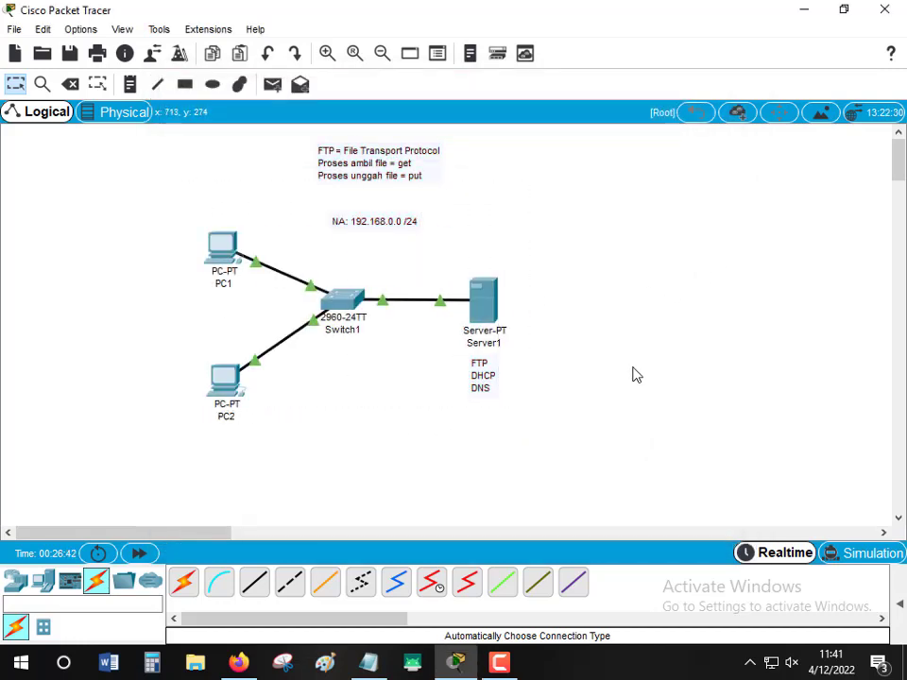